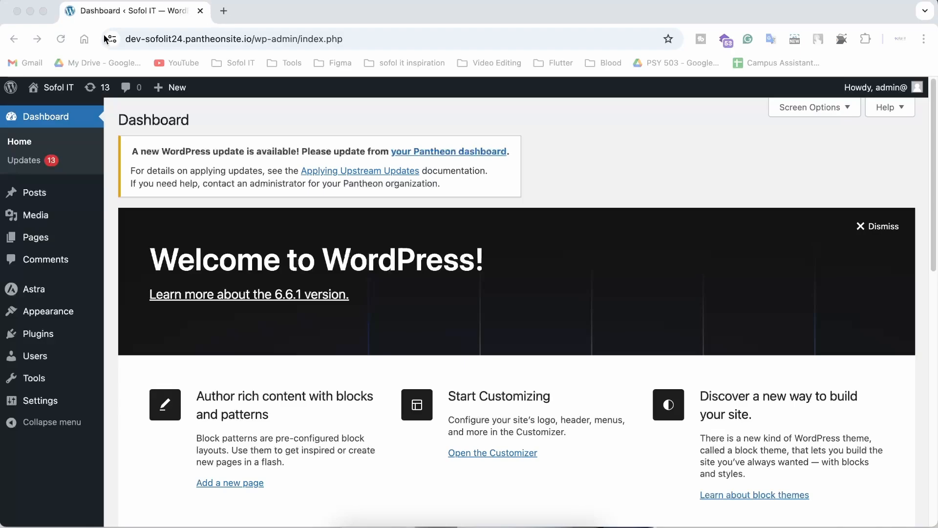
# Open the Sofol IT site in a new browser tab and view its Blog and Contact pages
pyautogui.rightClick(66, 89)
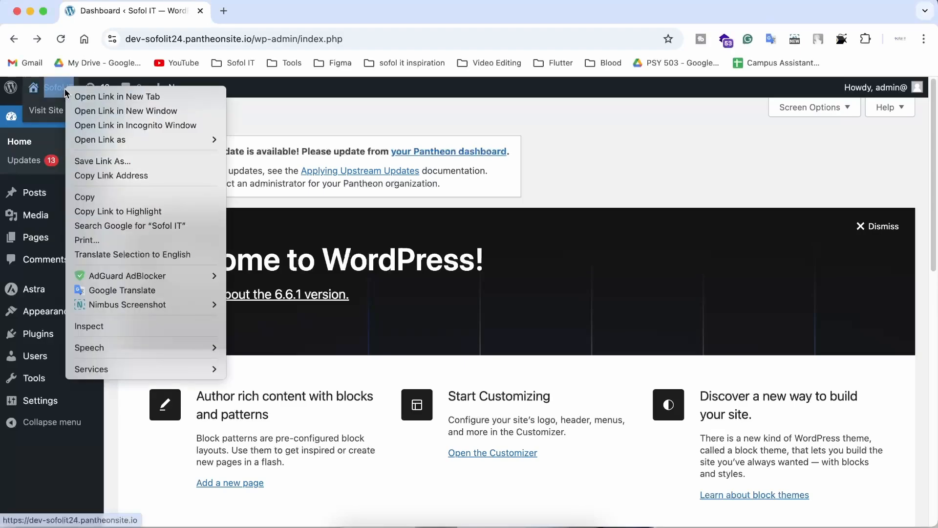
pyautogui.rightClick(54, 111)
pyautogui.click(73, 114)
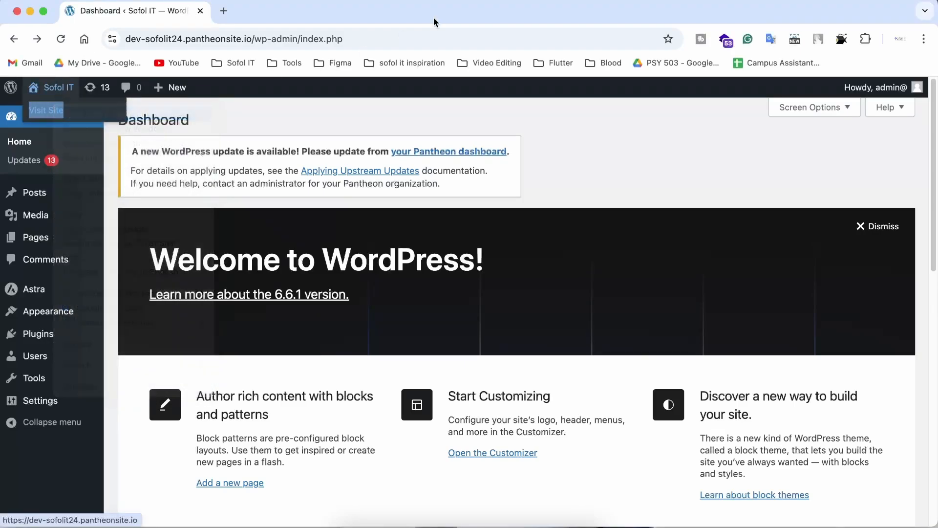
pyautogui.click(283, 11)
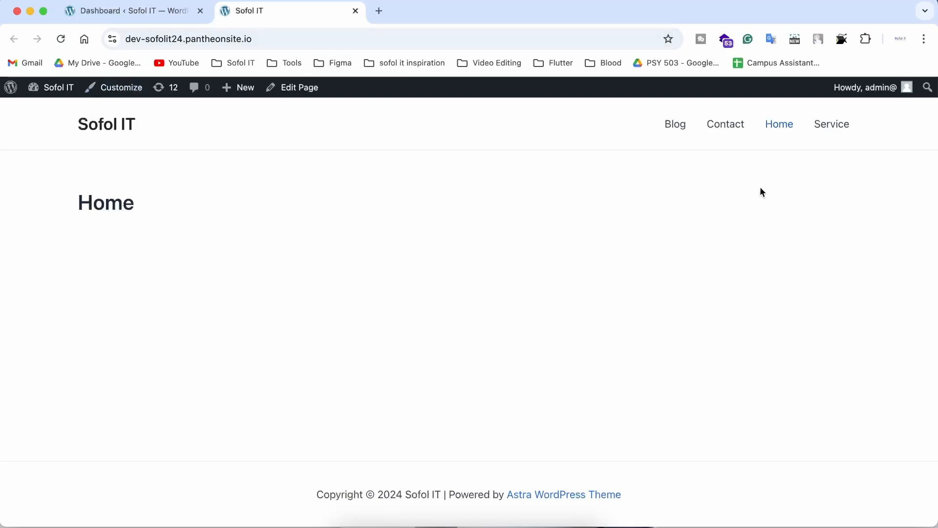
pyautogui.click(675, 127)
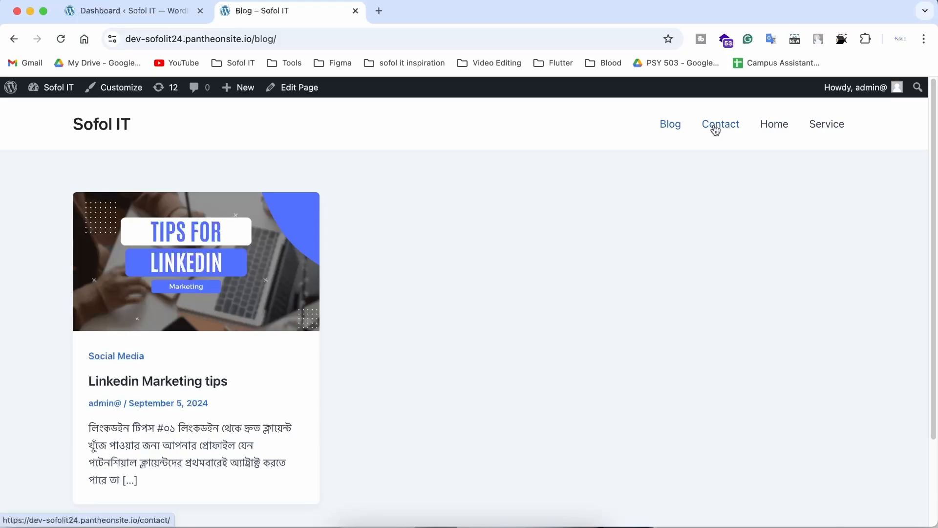
pyautogui.click(715, 128)
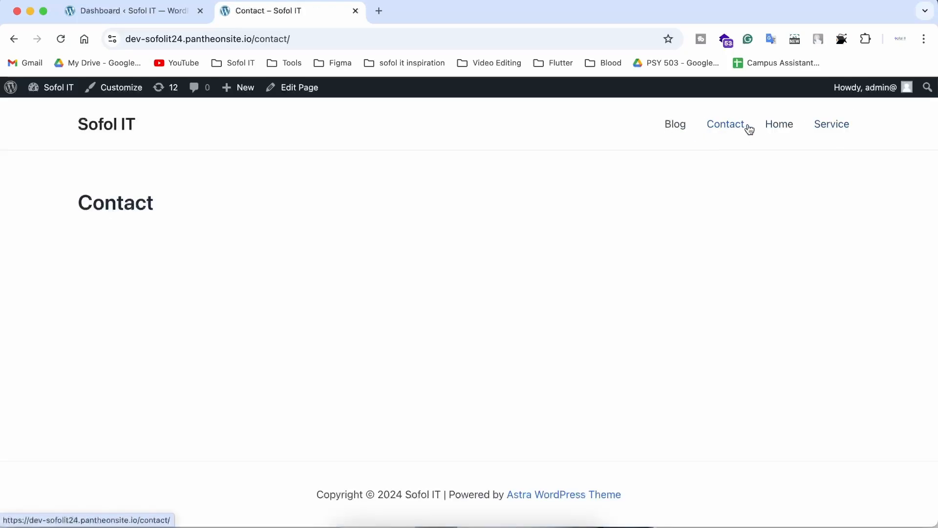
# Narrow the browser window to inspect the site's mobile navigation menu, and restore the window to full width
pyautogui.moveTo(915, 130); pyautogui.dragTo(325, 136)
pyautogui.click(299, 133)
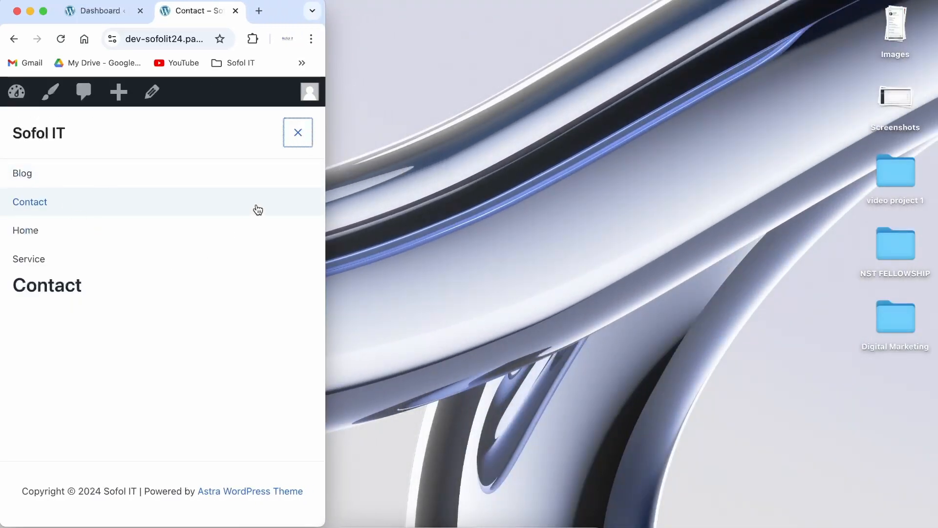
pyautogui.doubleClick(280, 13)
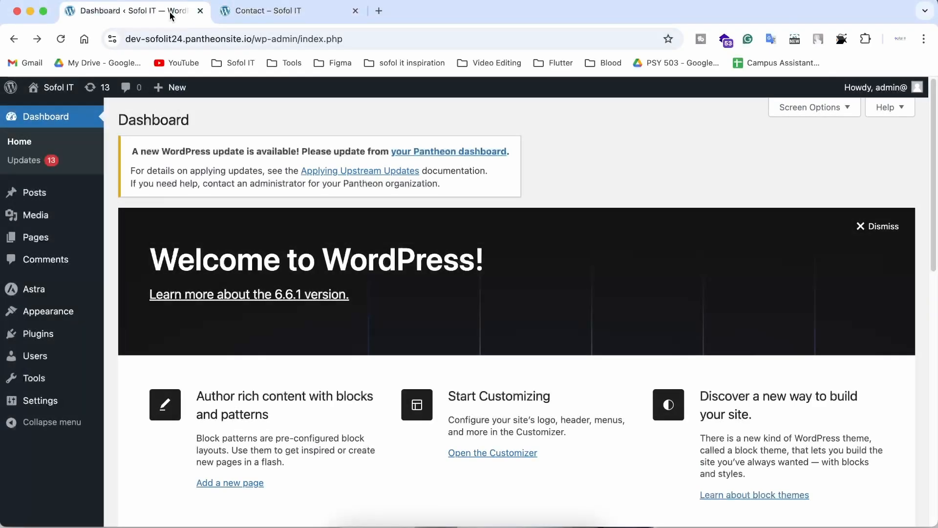
# Return to the WordPress dashboard and open the Menus page of the Appearance settings
pyautogui.moveTo(49, 313)
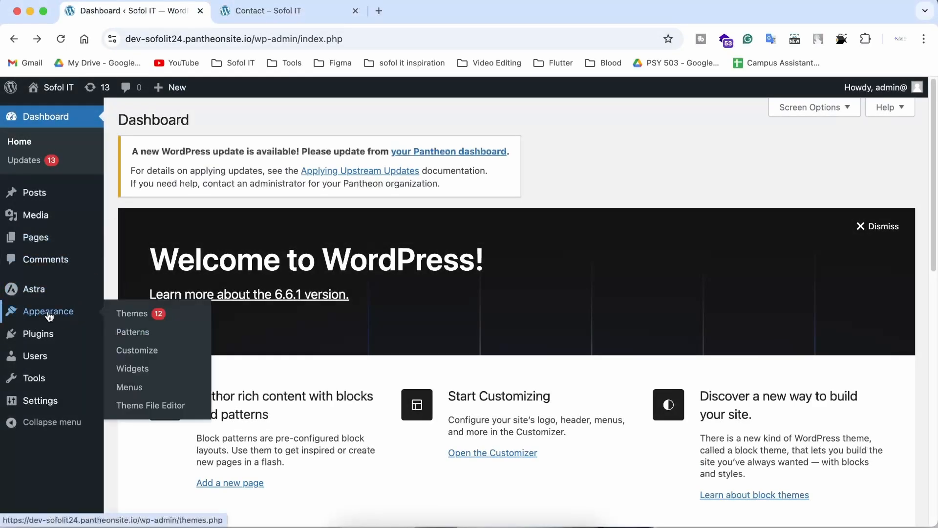
pyautogui.click(136, 391)
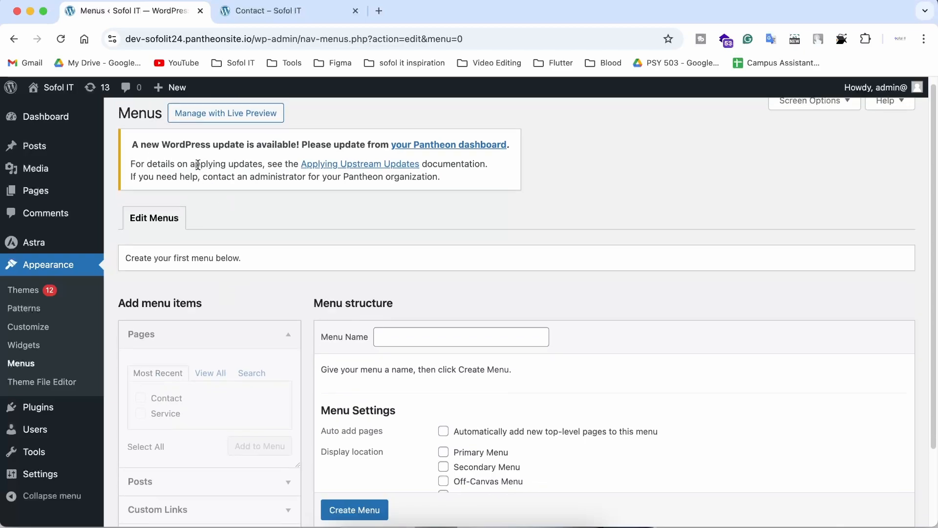
pyautogui.moveTo(112, 120); pyautogui.dragTo(151, 121)
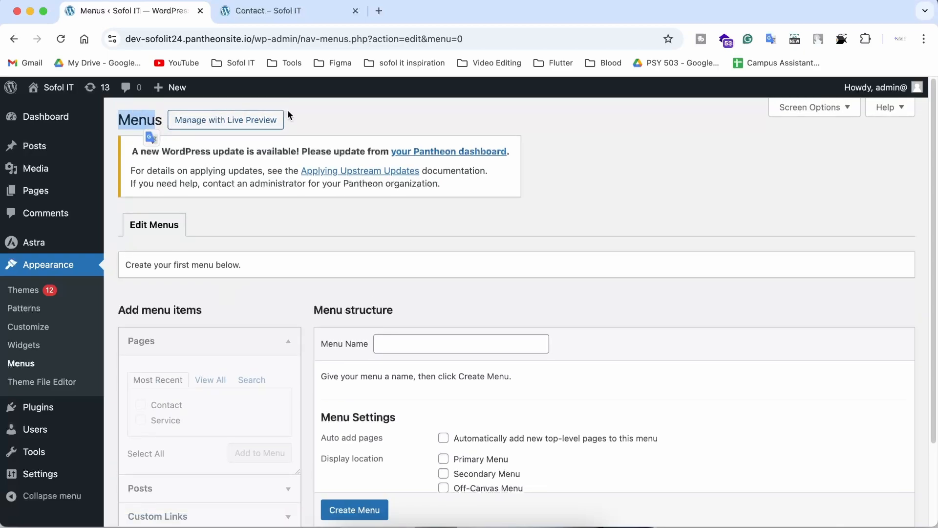
pyautogui.click(298, 120)
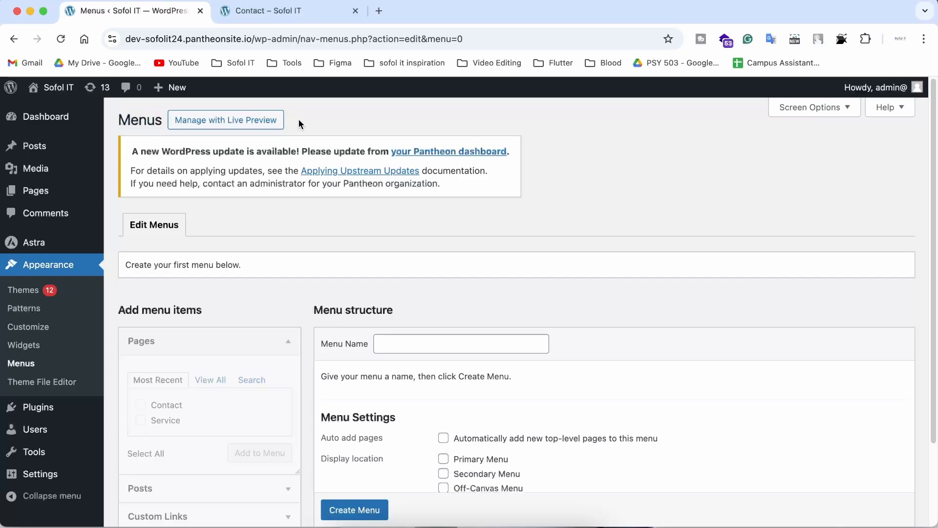
# Examine the menu editor's first-menu notice, Add menu items area, Menu structure area and Menu Settings
pyautogui.scroll(-3, 295, 120)
pyautogui.scroll(1, 203, 142)
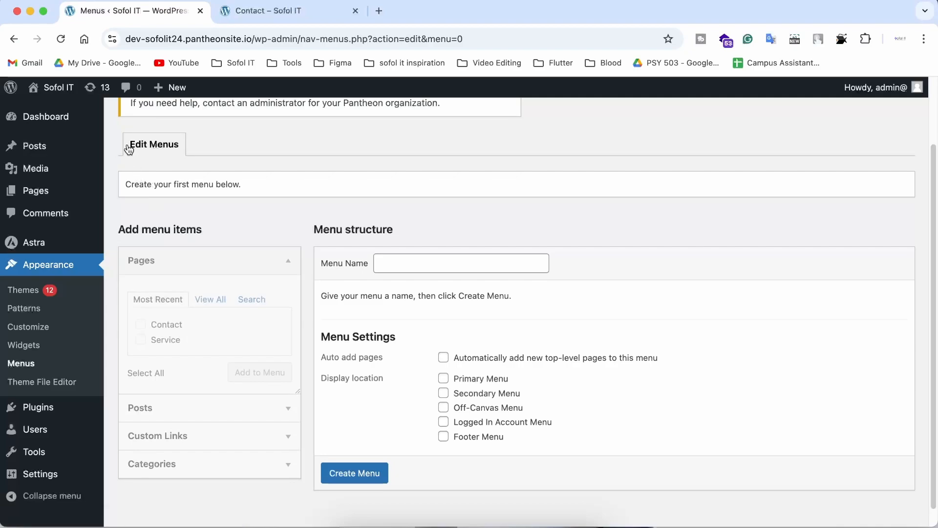
pyautogui.moveTo(126, 143)
pyautogui.mouseDown()
pyautogui.moveTo(161, 148)
pyautogui.moveTo(133, 145)
pyautogui.mouseUp()
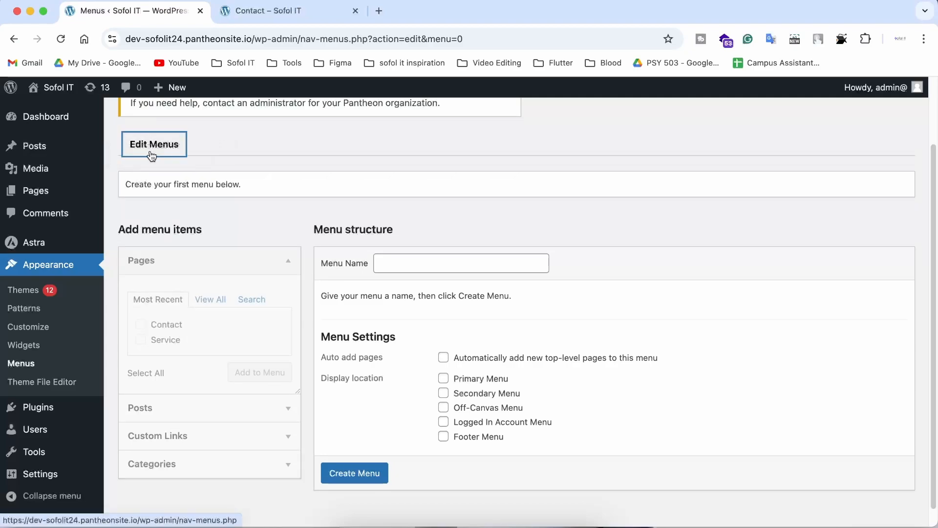
pyautogui.moveTo(122, 183); pyautogui.dragTo(232, 183)
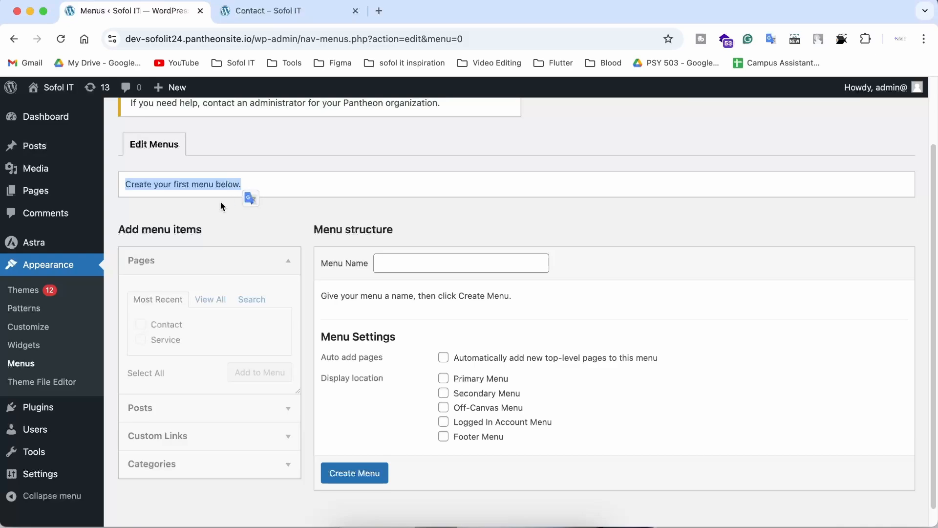
pyautogui.click(252, 198)
pyautogui.moveTo(119, 229); pyautogui.dragTo(205, 230)
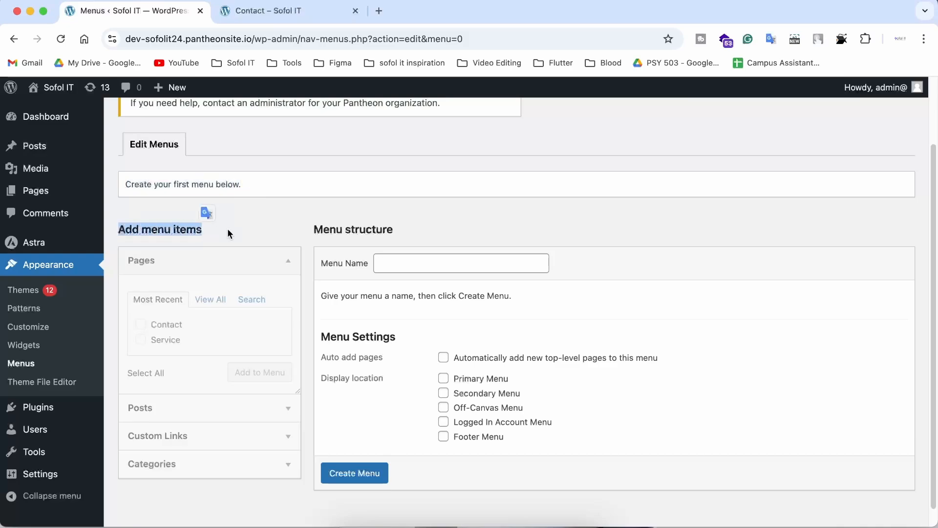
pyautogui.moveTo(310, 230); pyautogui.dragTo(409, 231)
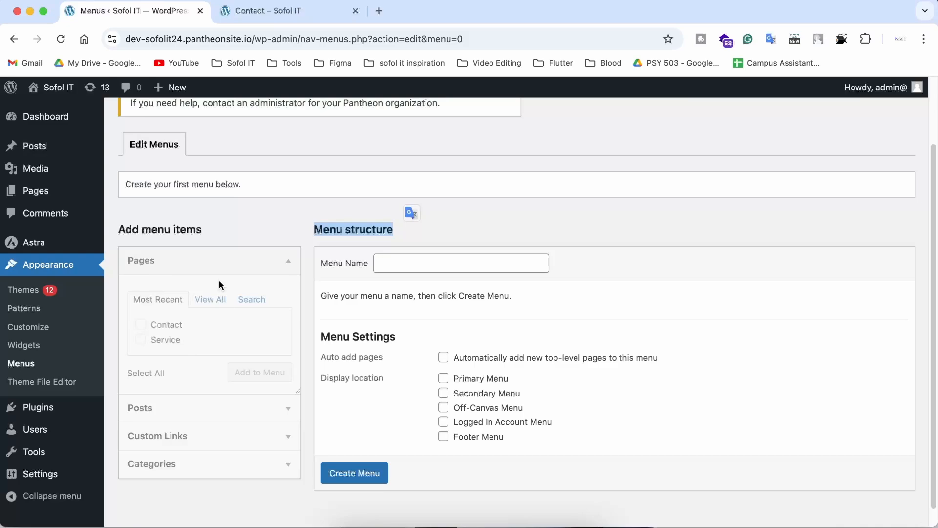
pyautogui.click(322, 245)
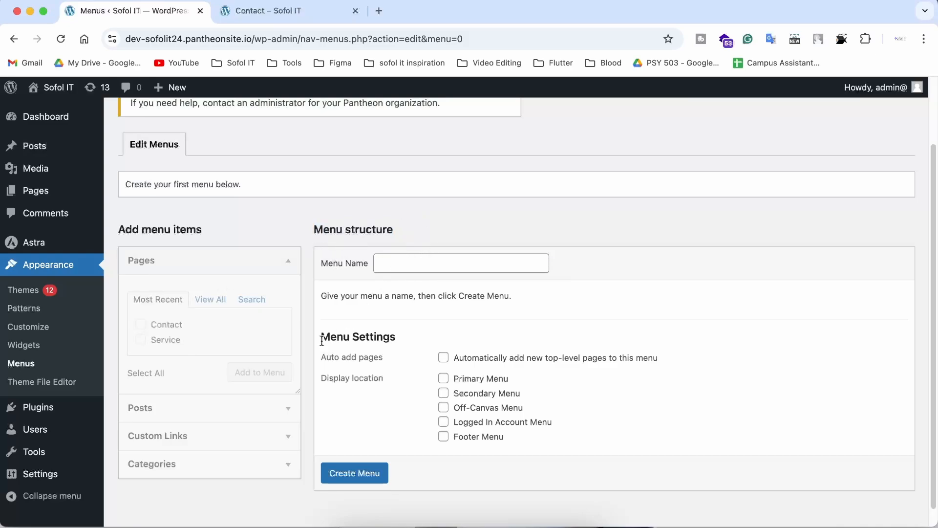
pyautogui.moveTo(321, 341); pyautogui.dragTo(391, 339)
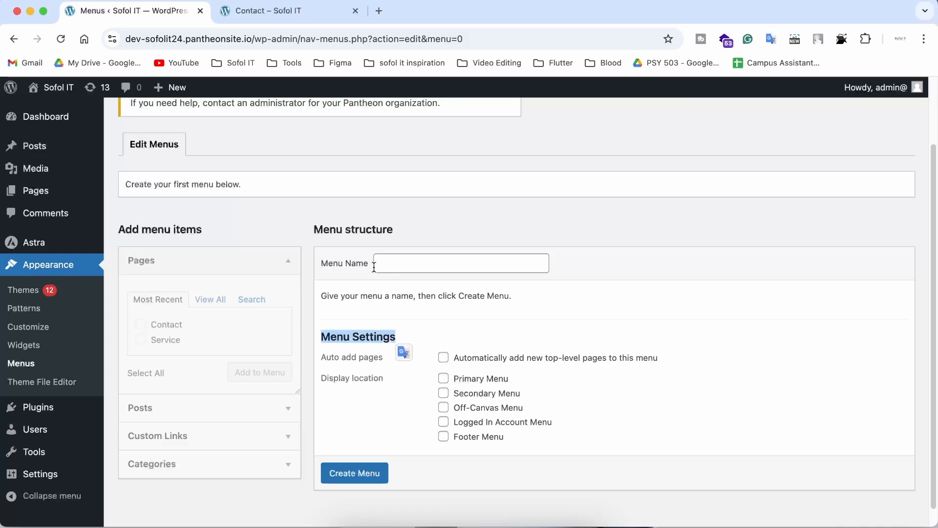
pyautogui.click(444, 326)
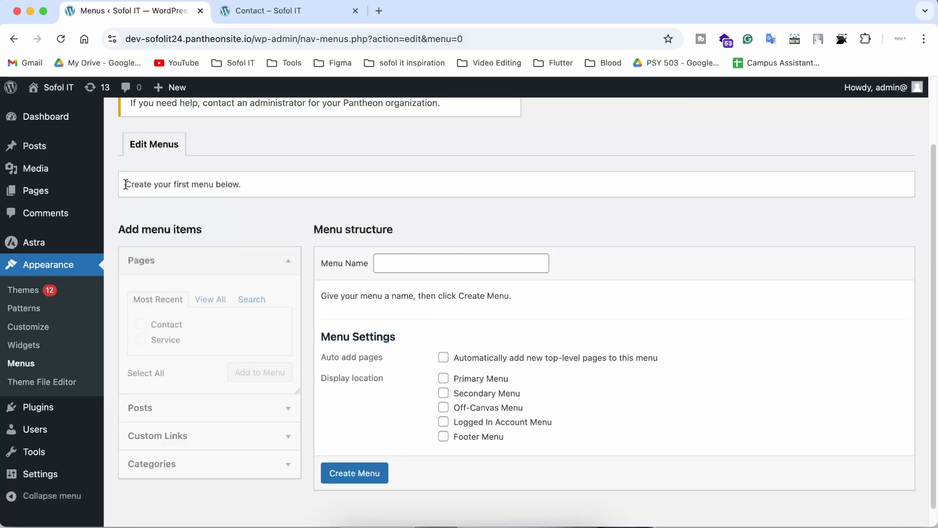
pyautogui.moveTo(125, 184); pyautogui.dragTo(242, 191)
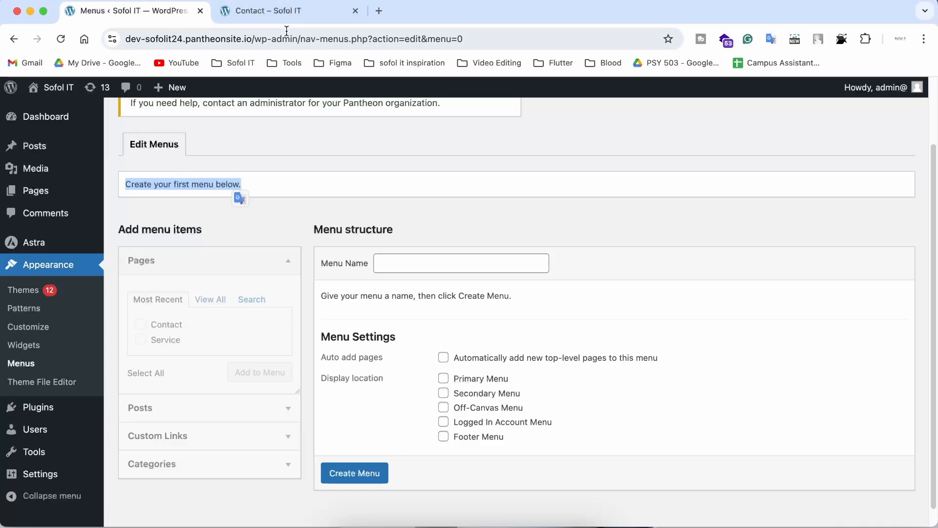
# Check the navigation items on the live site's home page and return to the menu editor
pyautogui.click(293, 10)
pyautogui.click(107, 128)
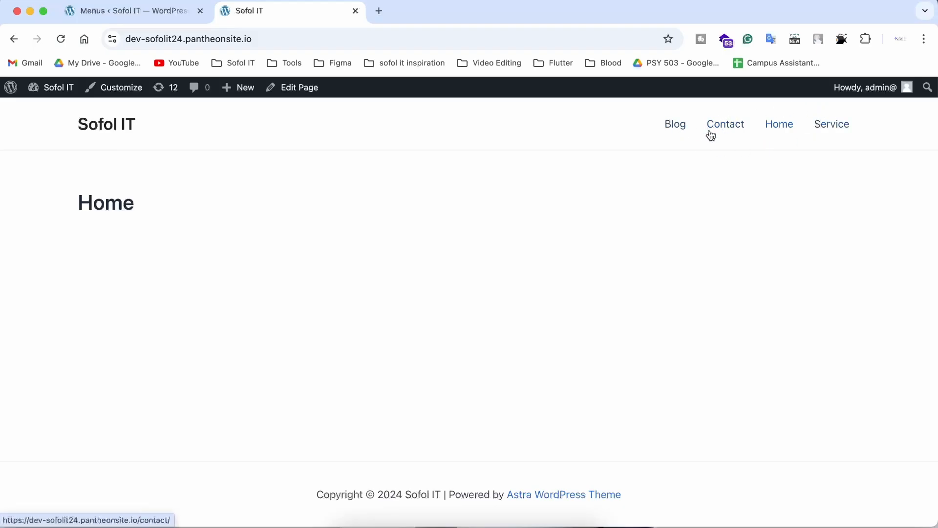
pyautogui.click(149, 10)
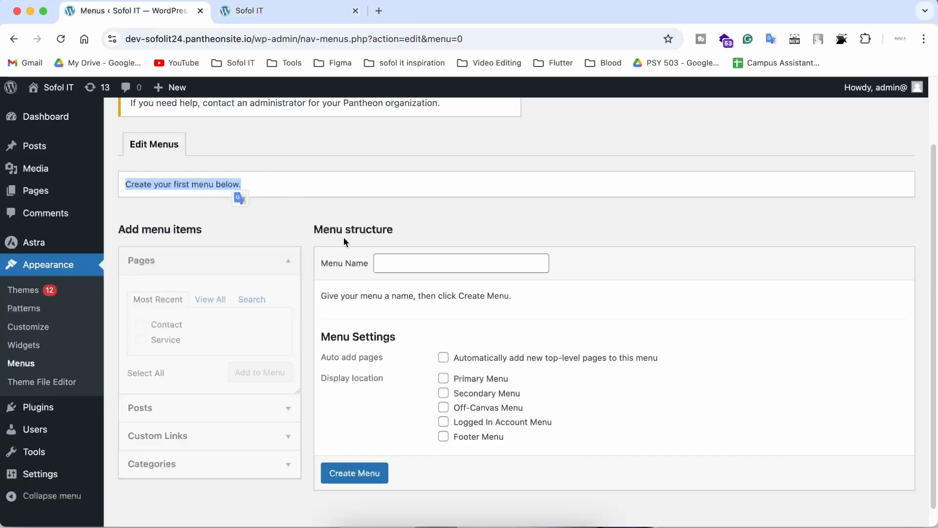
# Create a new menu named main-menu without assigning a display location or automatically adding pages
pyautogui.click(393, 266)
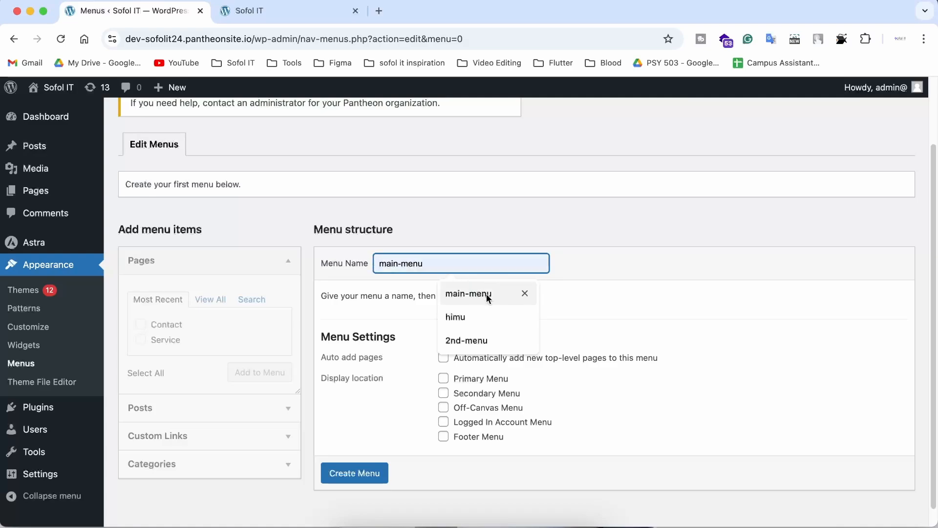
pyautogui.click(468, 293)
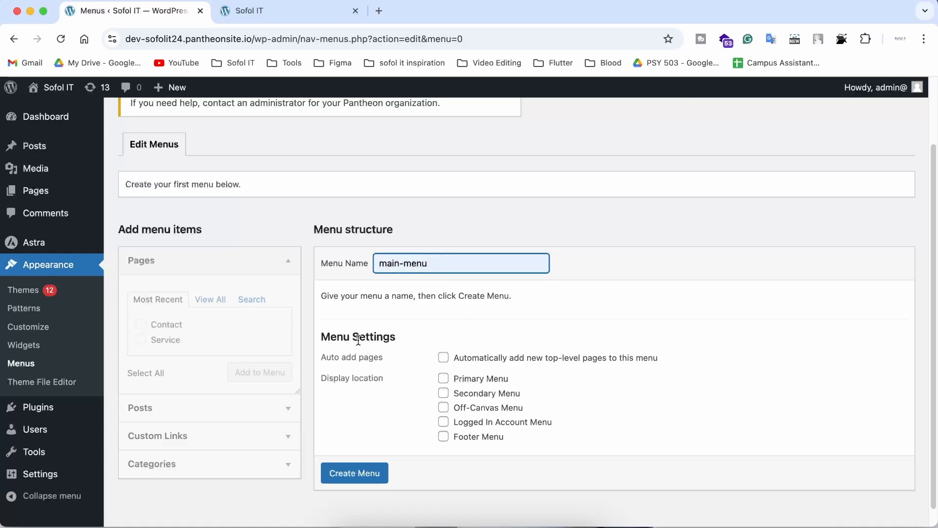
pyautogui.moveTo(389, 357); pyautogui.dragTo(321, 358)
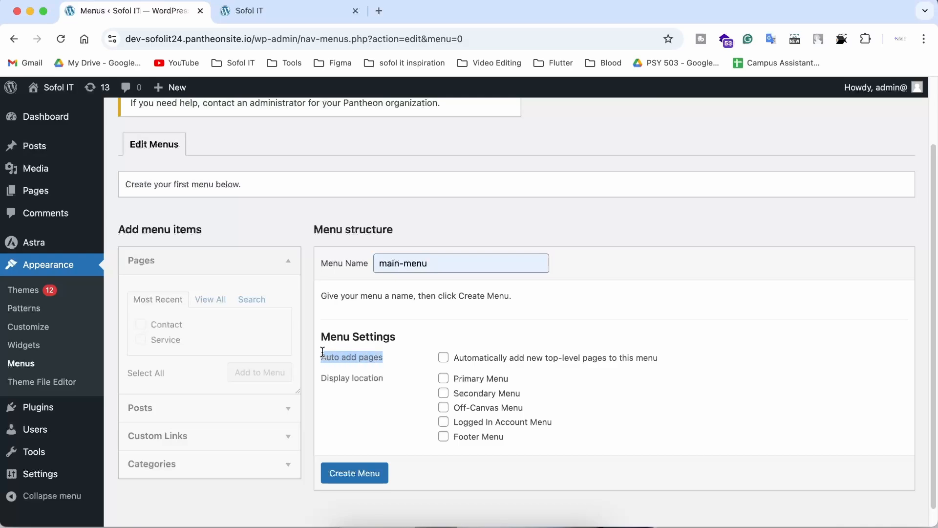
pyautogui.click(404, 355)
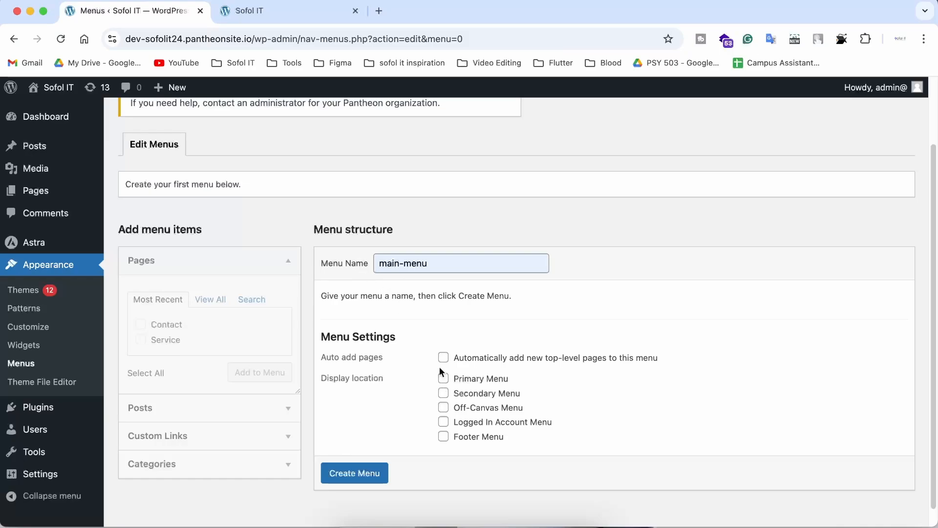
pyautogui.click(249, 11)
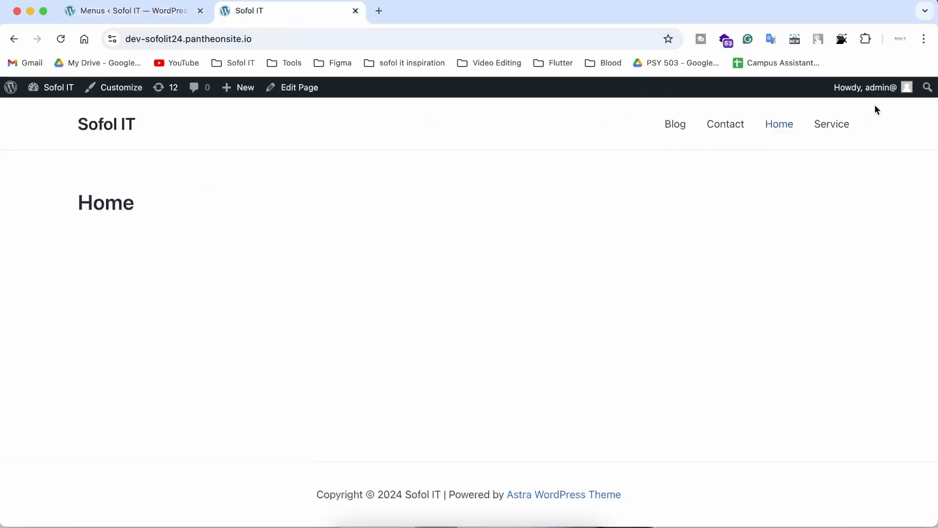
pyautogui.click(122, 11)
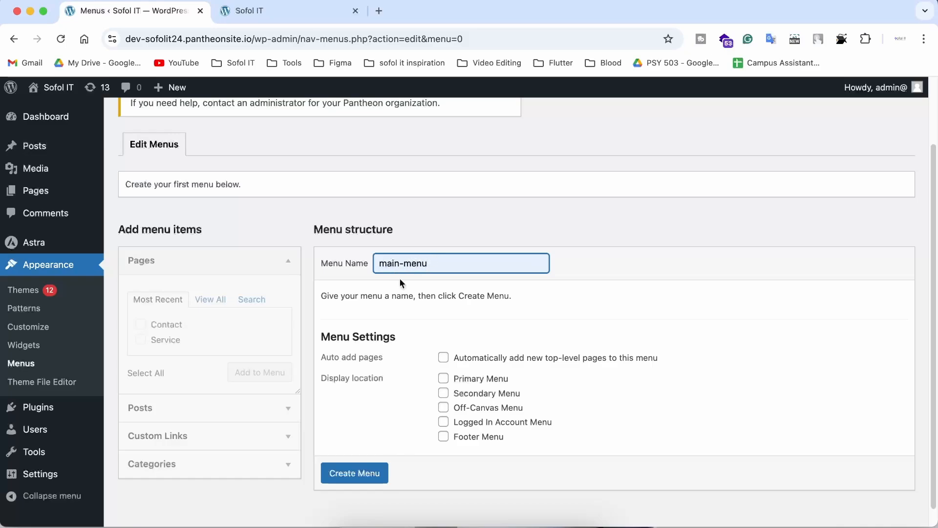
pyautogui.click(362, 475)
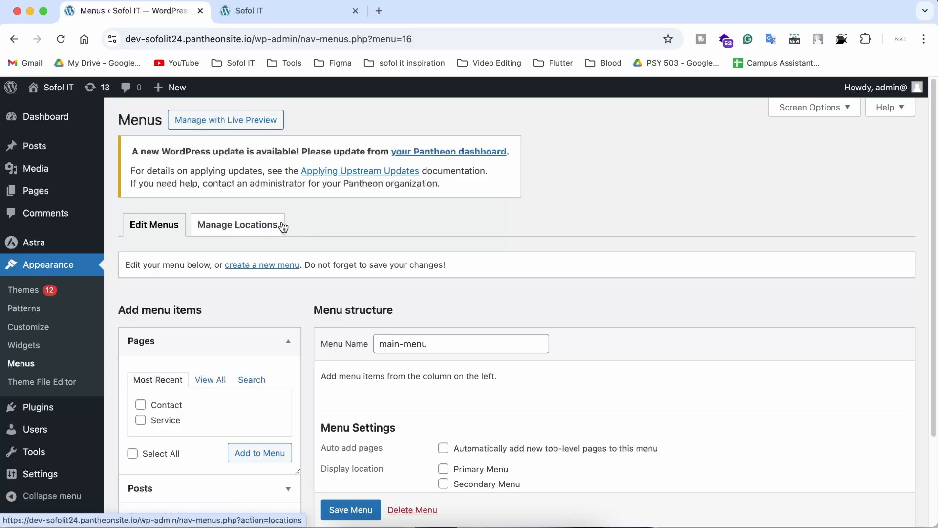
# Review the available menu item types, collapsing the Pages section and expanding Categories
pyautogui.scroll(-1, 250, 231)
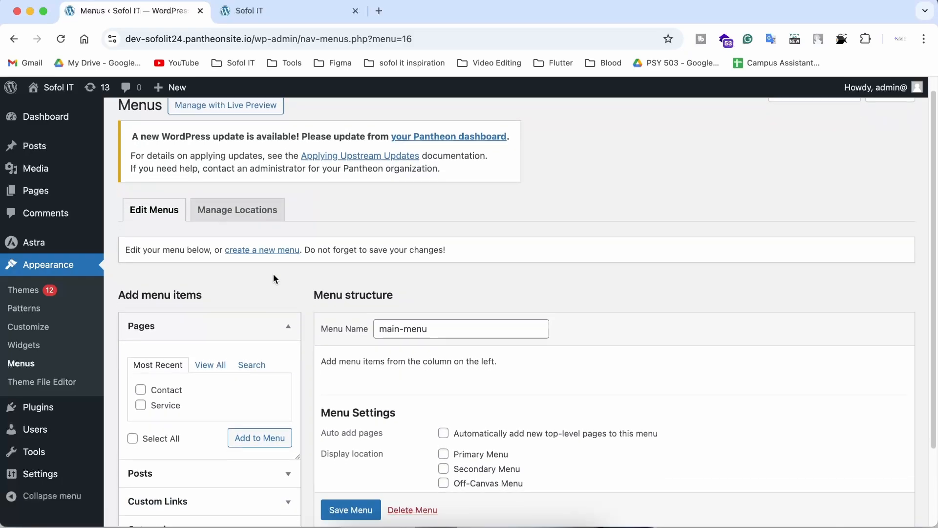
pyautogui.scroll(-2, 210, 277)
pyautogui.scroll(-2, 139, 318)
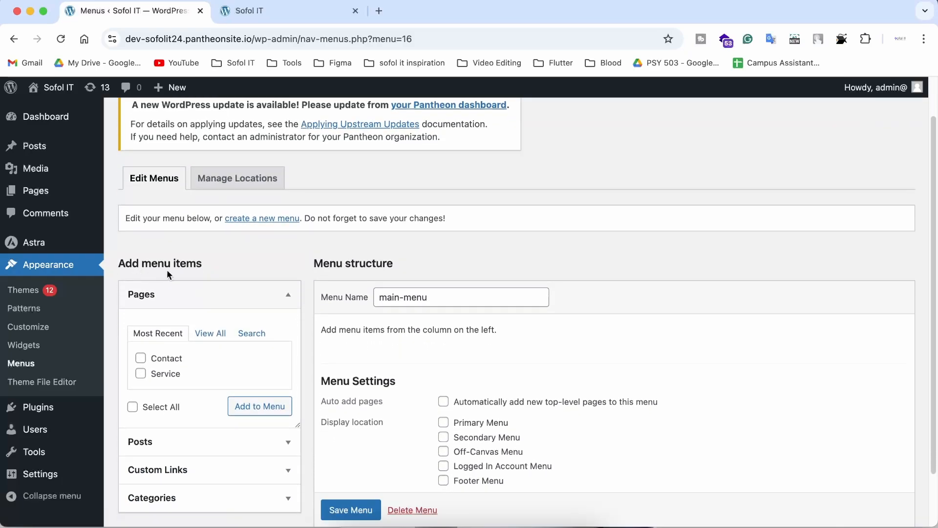
pyautogui.scroll(-2, 216, 267)
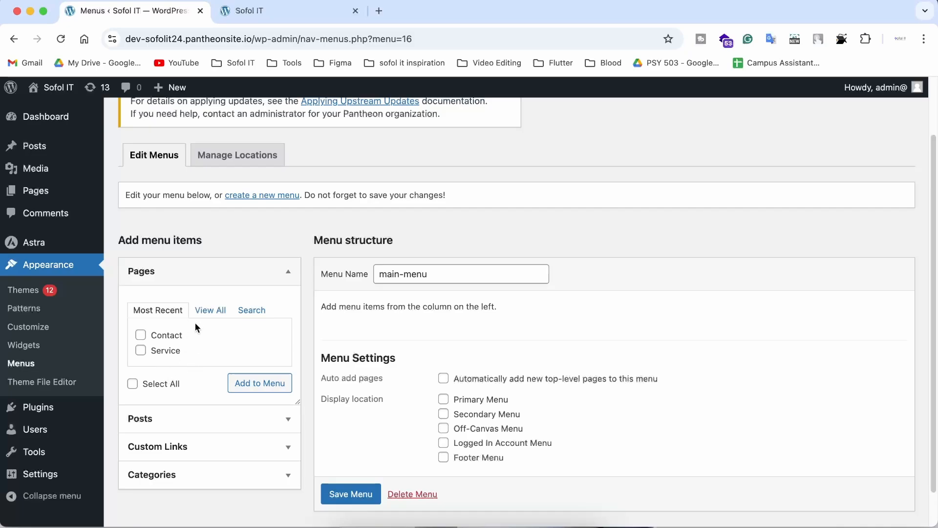
pyautogui.scroll(-2, 196, 325)
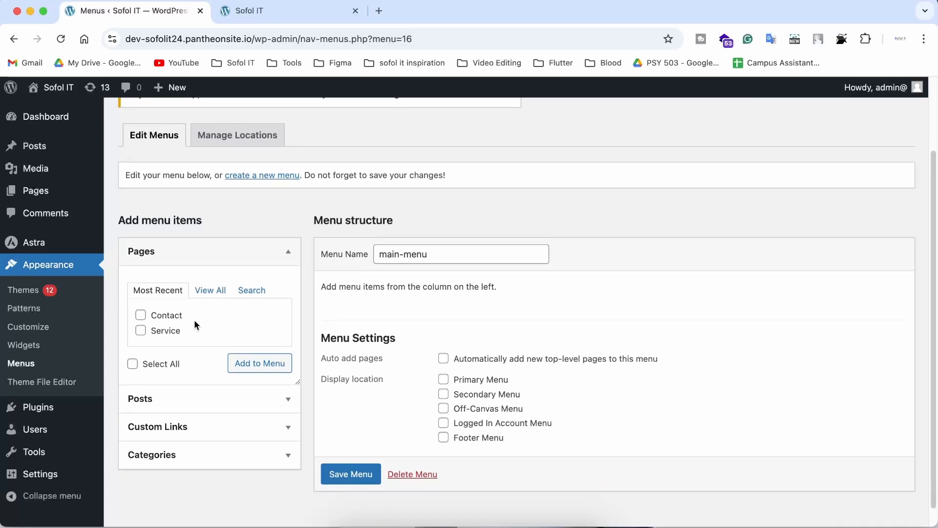
pyautogui.click(286, 255)
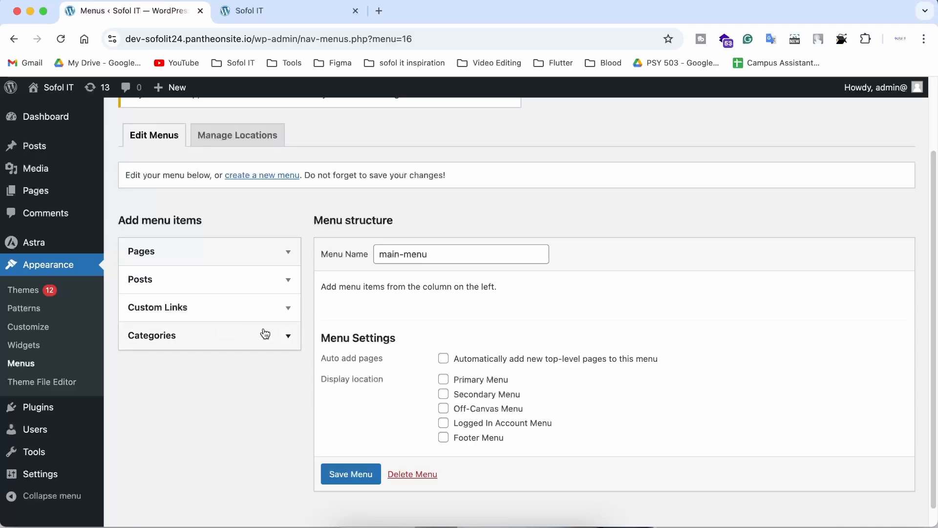
pyautogui.click(279, 337)
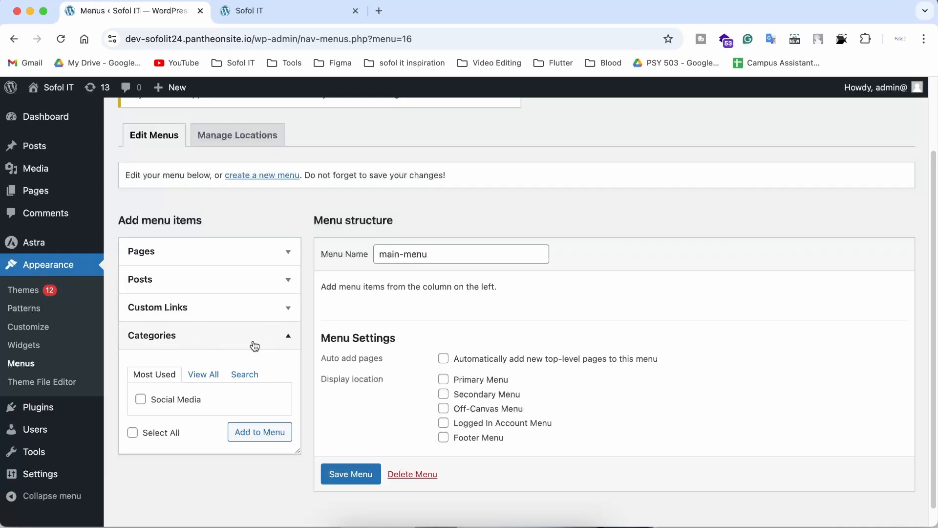
# Collapse the Categories section, check the navigation order on the live WordPress site, and return to the menu editor
pyautogui.click(285, 338)
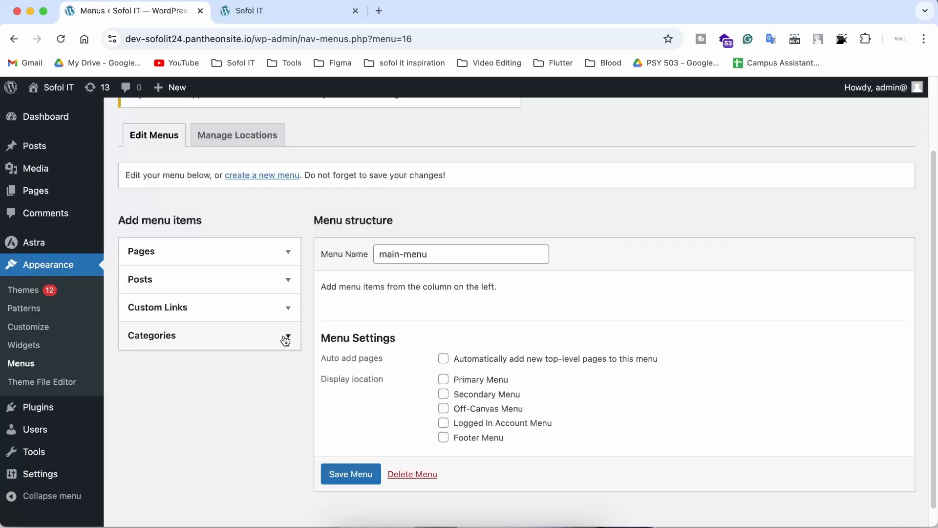
pyautogui.click(282, 16)
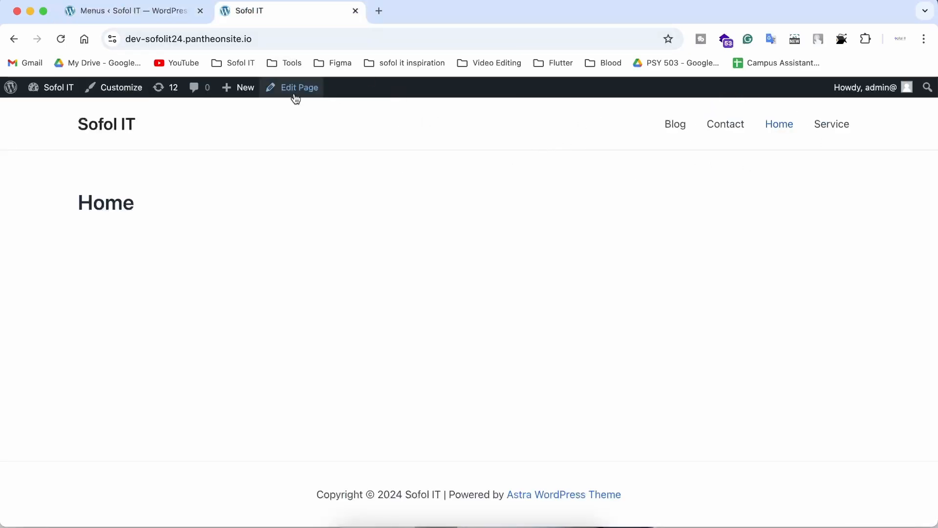
pyautogui.click(170, 16)
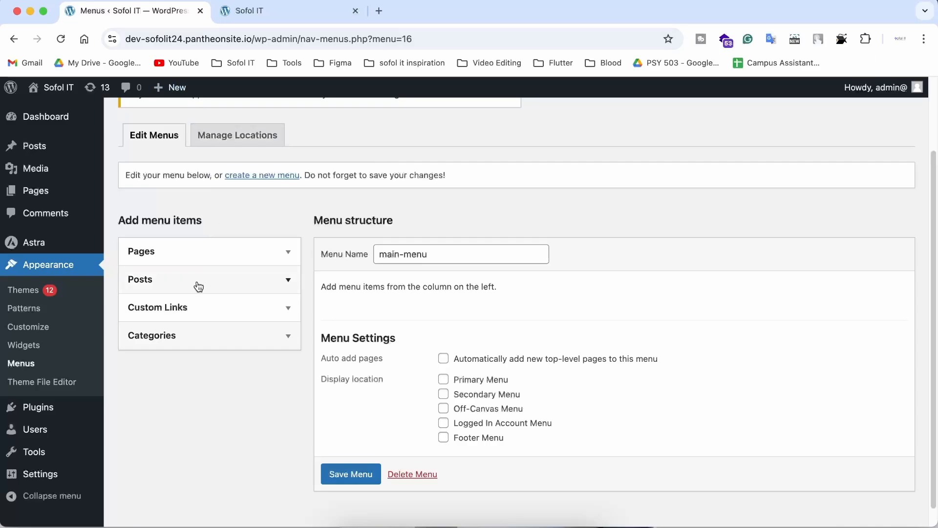
# Open sofolit.vercel.app in a new tab, view its Services and Contact pages, and compare its navigation with the WordPress site's
pyautogui.click(274, 36)
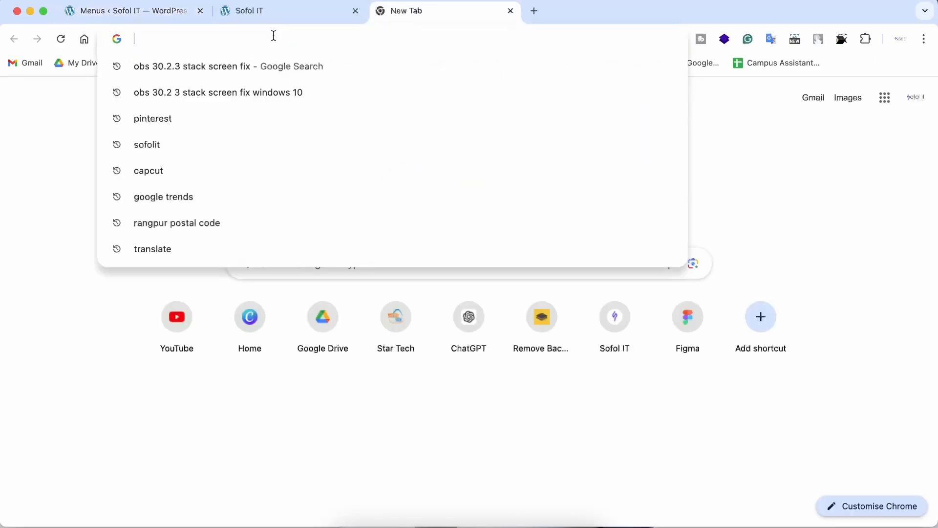
pyautogui.write('sof')
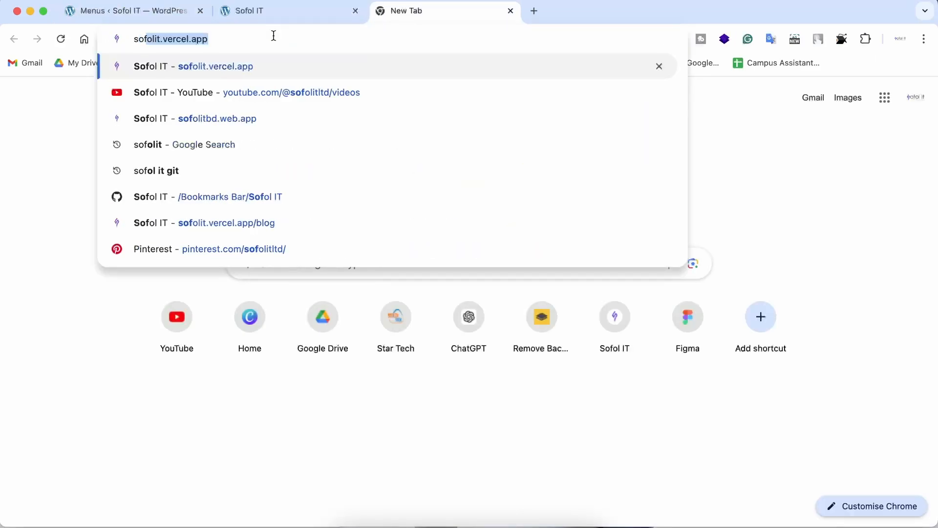
pyautogui.press('Return')
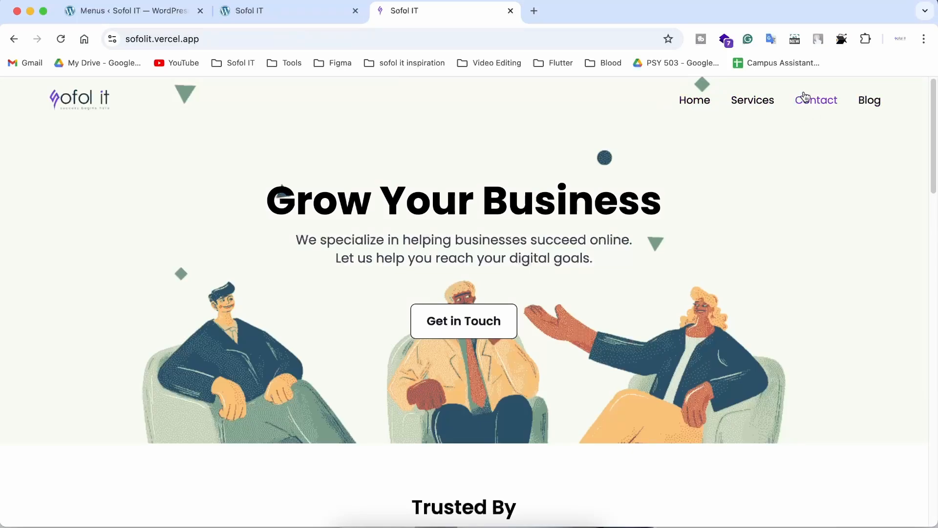
pyautogui.click(755, 105)
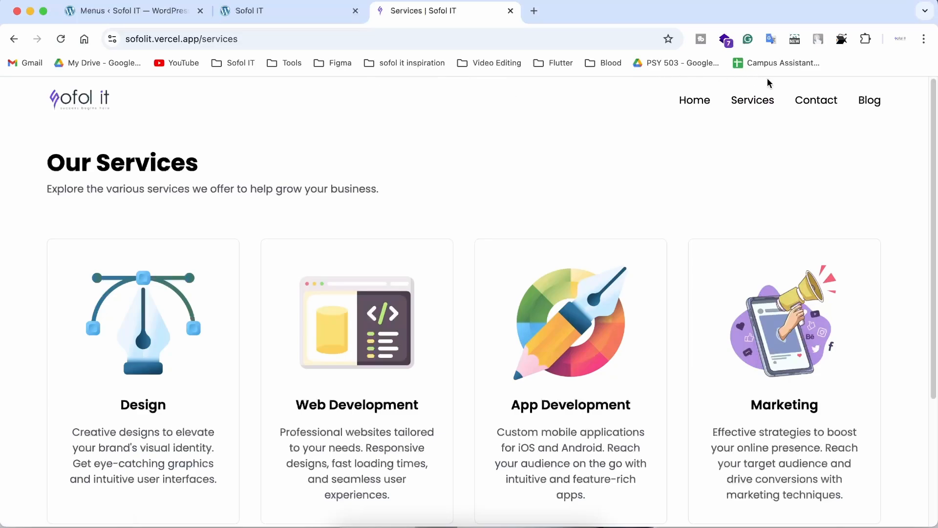
pyautogui.click(807, 104)
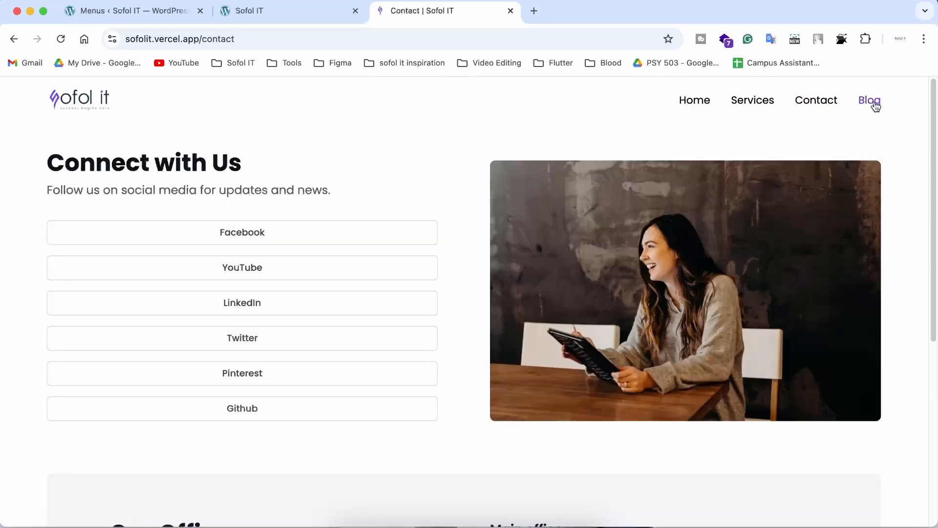
pyautogui.click(249, 14)
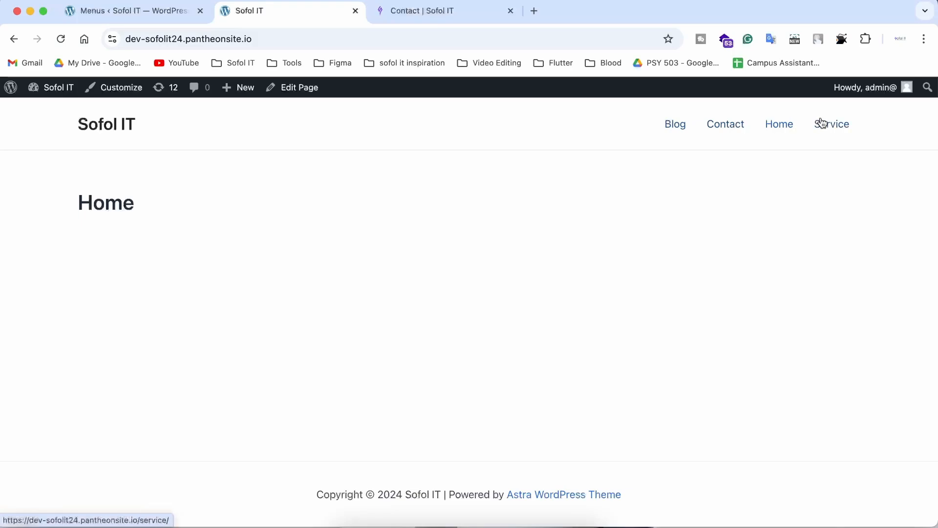
pyautogui.click(123, 11)
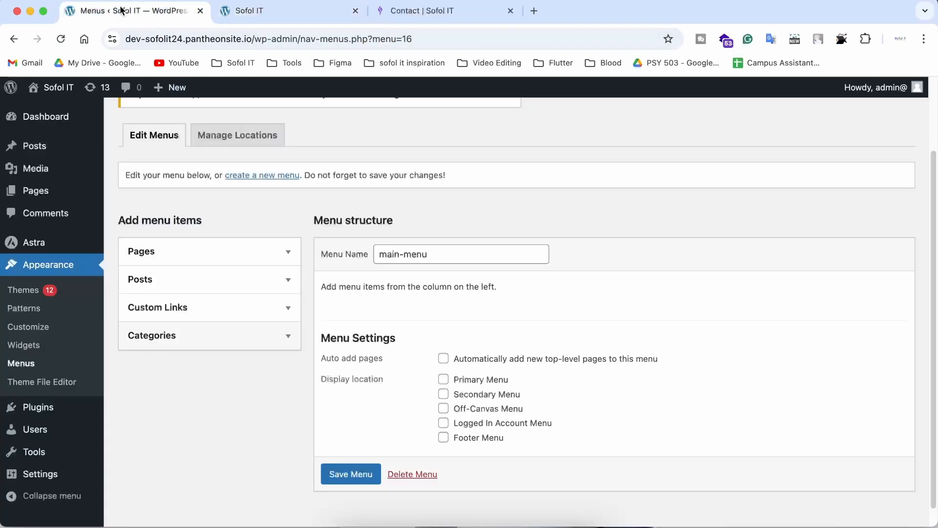
# Add the Home, Blog, Contact and Service pages to main-menu from the list of all pages
pyautogui.click(146, 253)
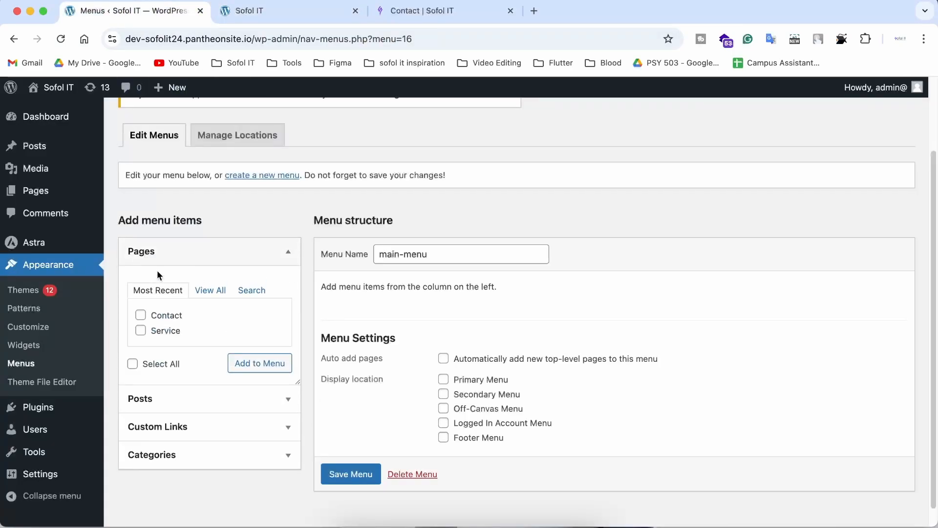
pyautogui.click(211, 291)
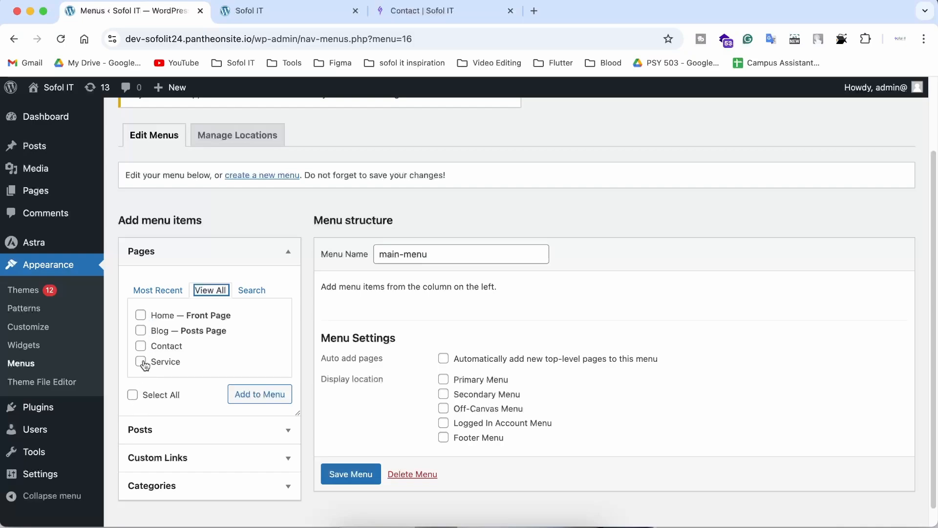
pyautogui.click(132, 396)
pyautogui.click(141, 315)
pyautogui.click(141, 331)
pyautogui.click(141, 346)
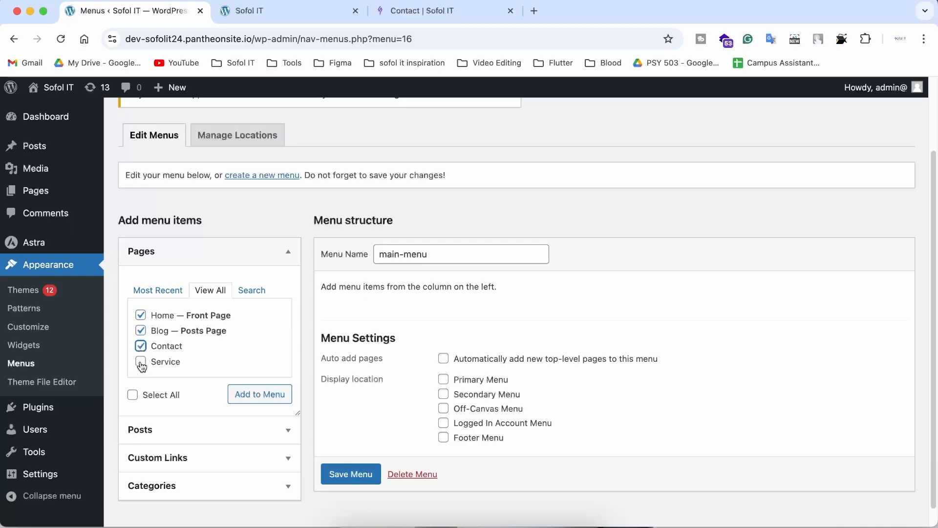
pyautogui.click(142, 362)
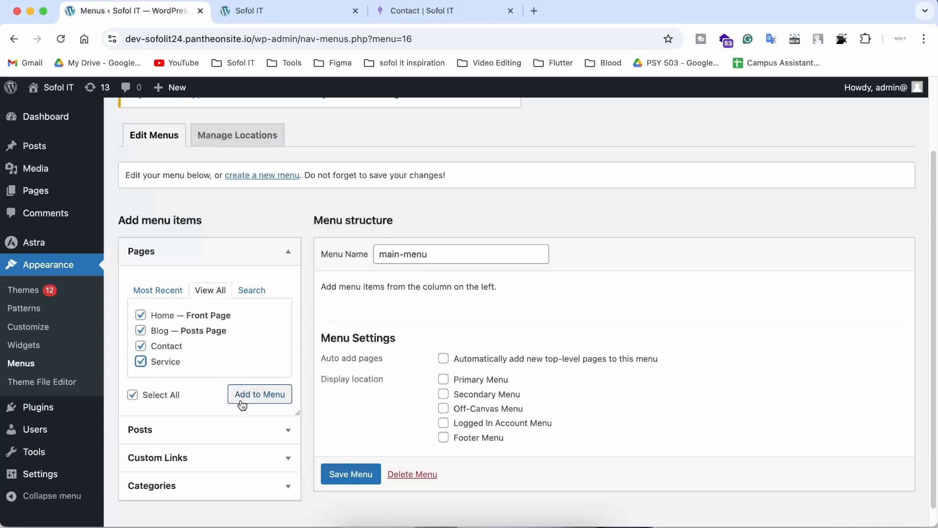
pyautogui.click(269, 397)
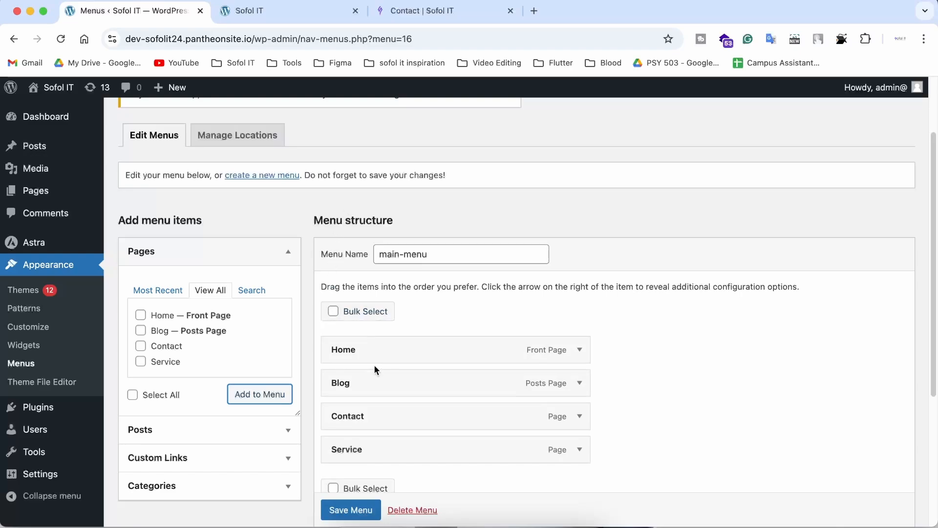
# Compare main-menu with the reference site's navigation, move the Service item directly below Home, and save the menu
pyautogui.scroll(-1, 374, 313)
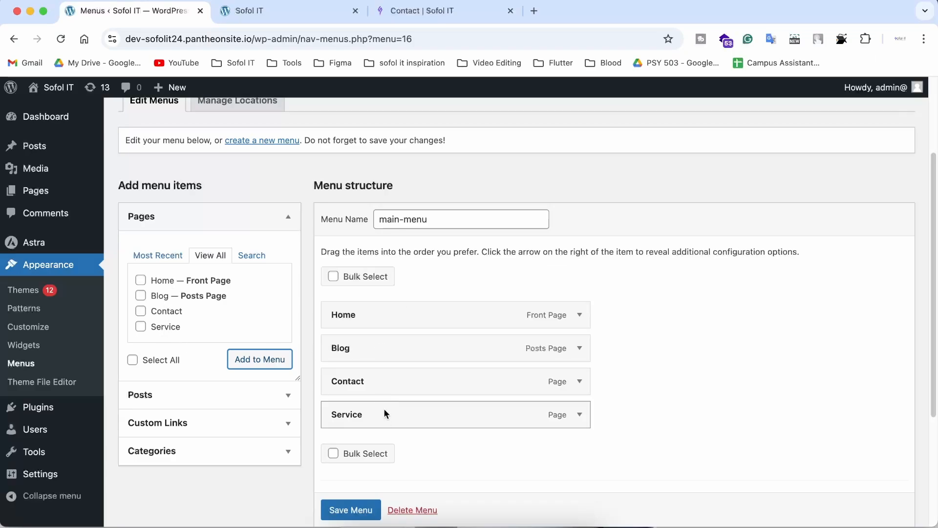
pyautogui.click(430, 12)
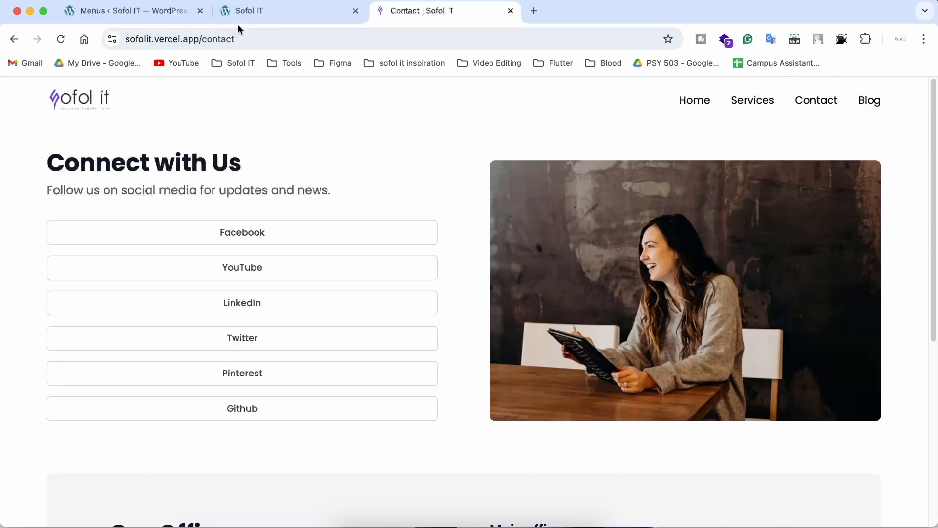
pyautogui.click(154, 10)
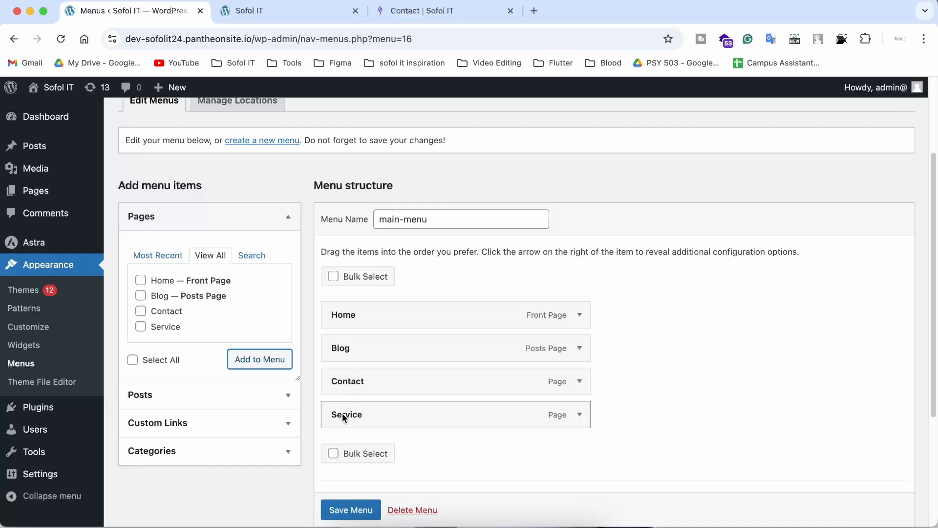
pyautogui.moveTo(346, 415); pyautogui.dragTo(334, 332)
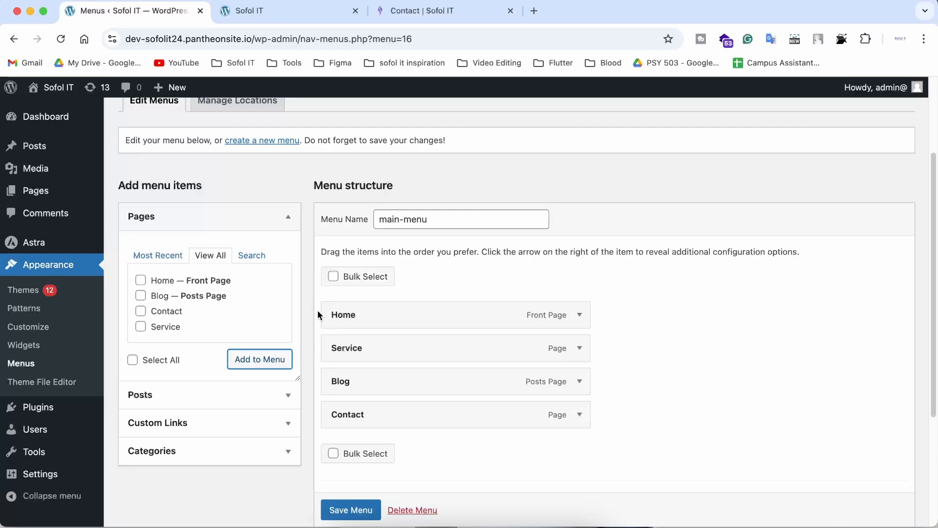
pyautogui.moveTo(317, 380); pyautogui.dragTo(321, 414)
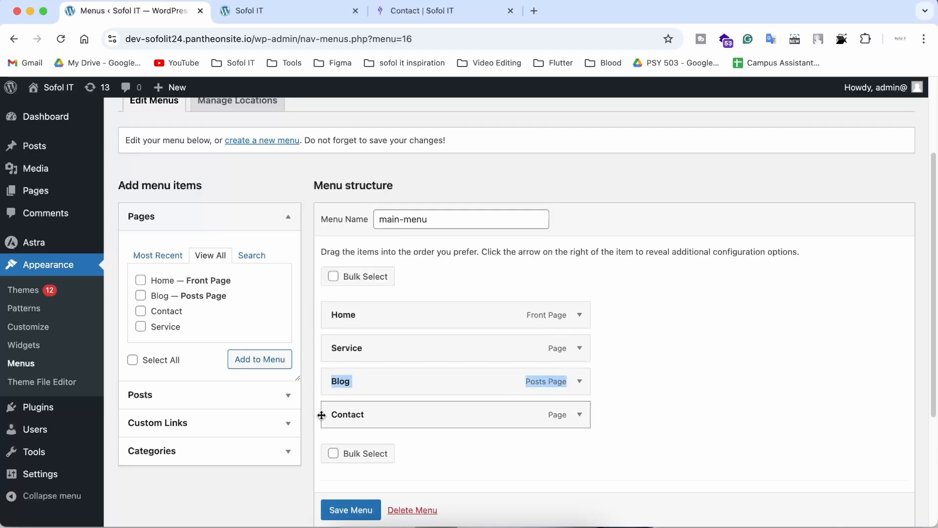
pyautogui.click(348, 292)
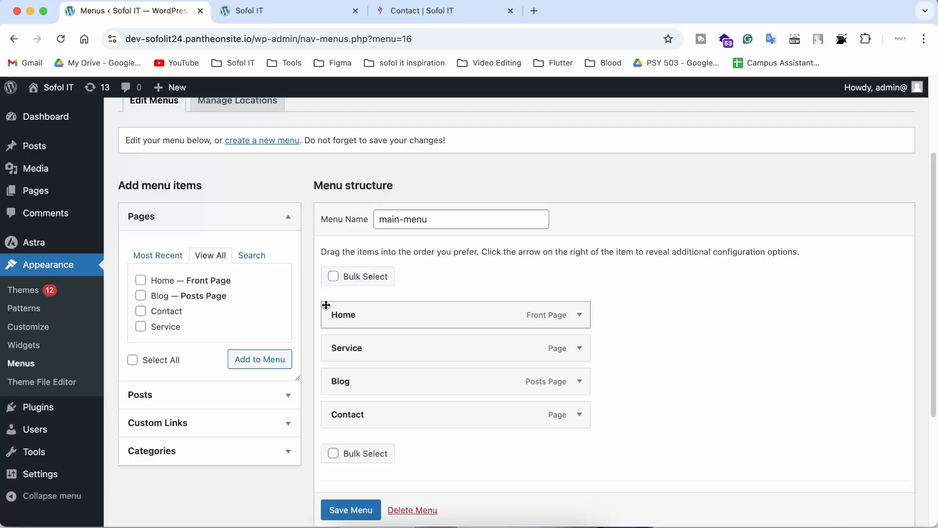
pyautogui.scroll(-2, 335, 412)
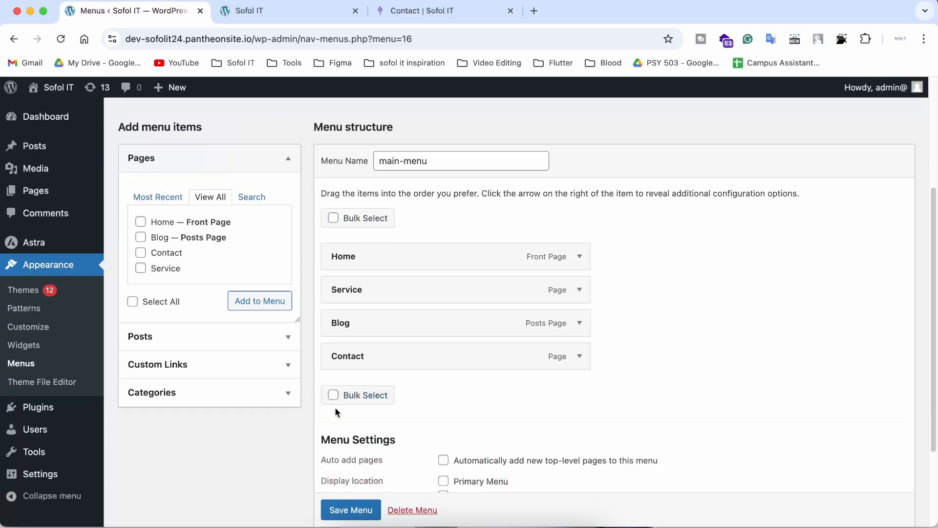
pyautogui.scroll(-3, 335, 440)
pyautogui.click(336, 508)
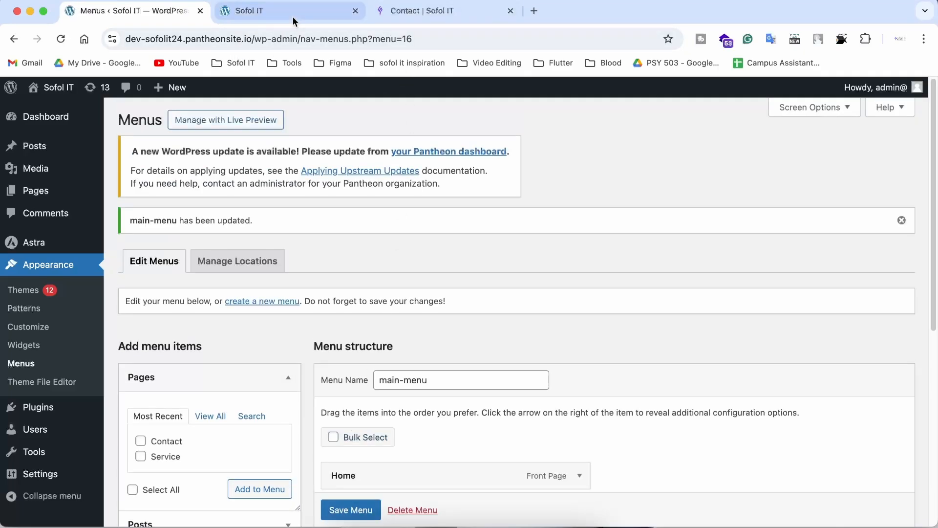
# Reload the live WordPress home page to check its navigation order, and return to the menu editor
pyautogui.click(291, 14)
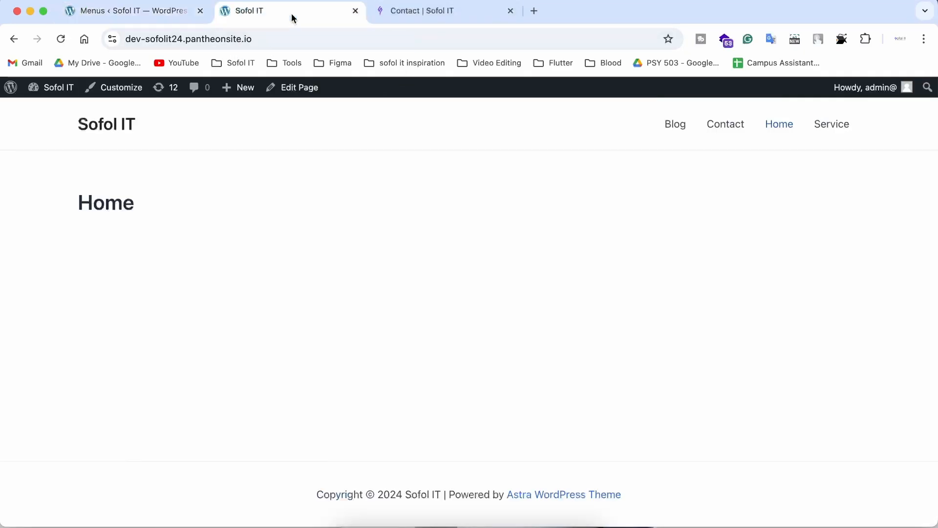
pyautogui.click(61, 38)
pyautogui.click(174, 18)
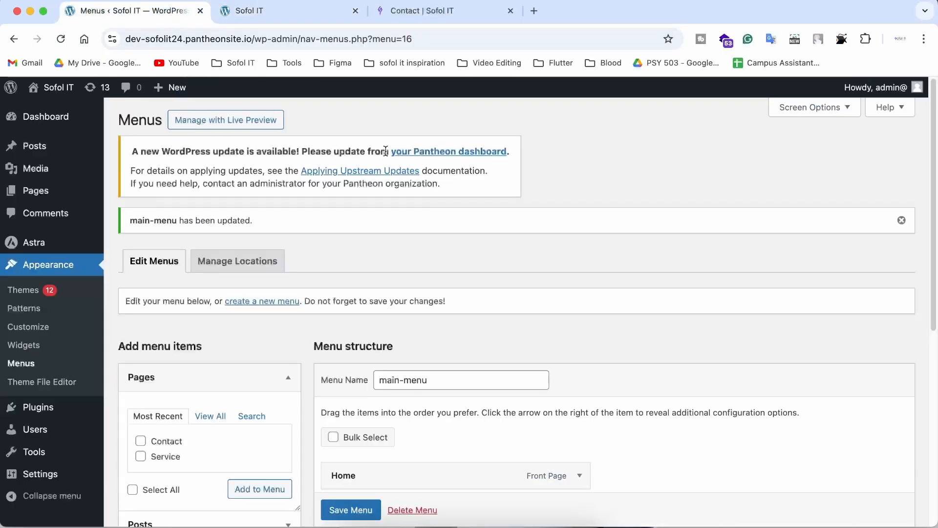
# Assign main-menu to the Primary Menu theme location and save the location changes
pyautogui.scroll(-7, 390, 242)
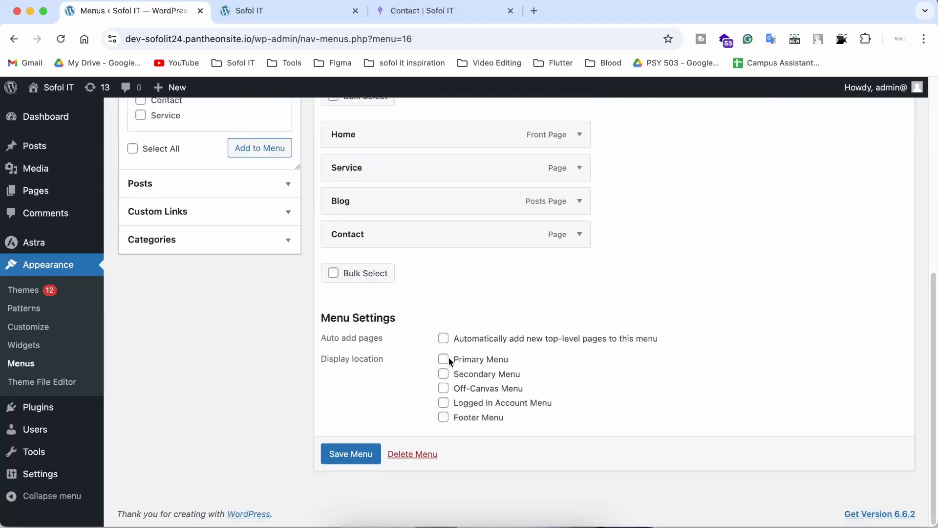
pyautogui.scroll(10, 266, 278)
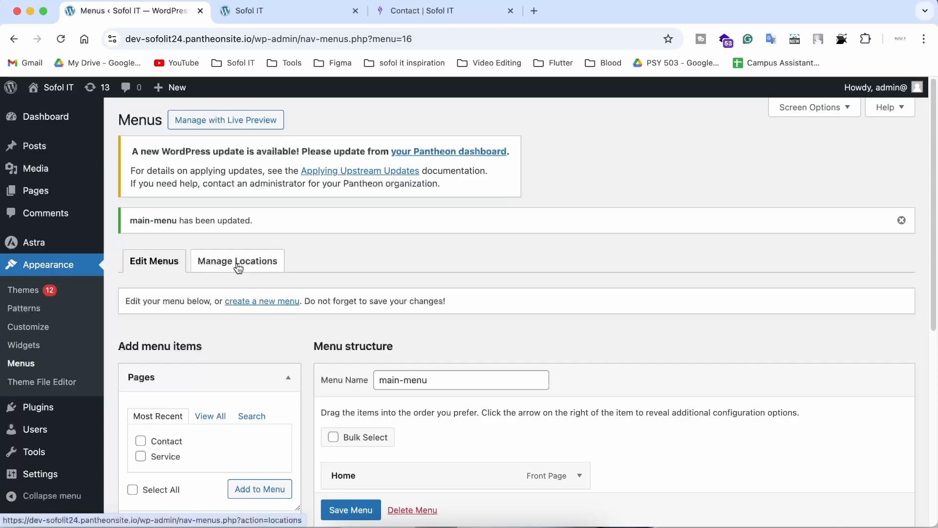
pyautogui.click(238, 262)
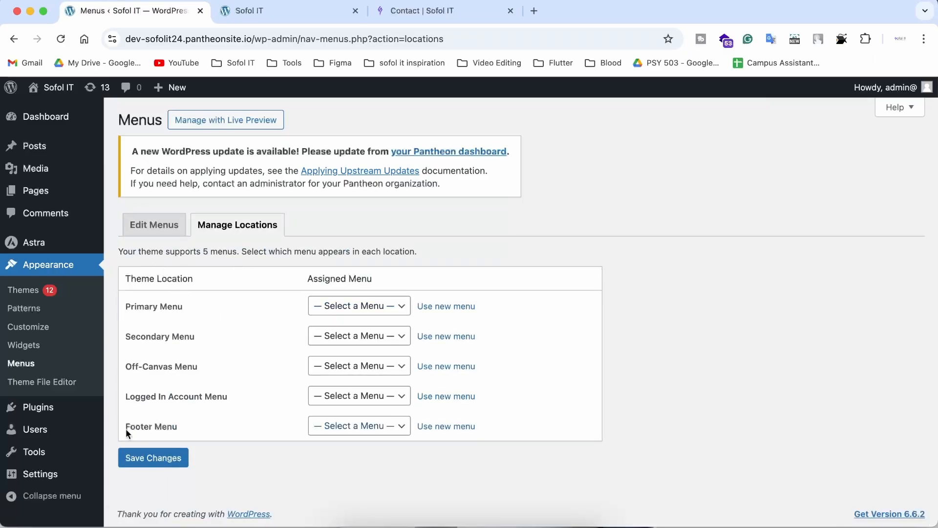
pyautogui.click(397, 314)
pyautogui.click(373, 321)
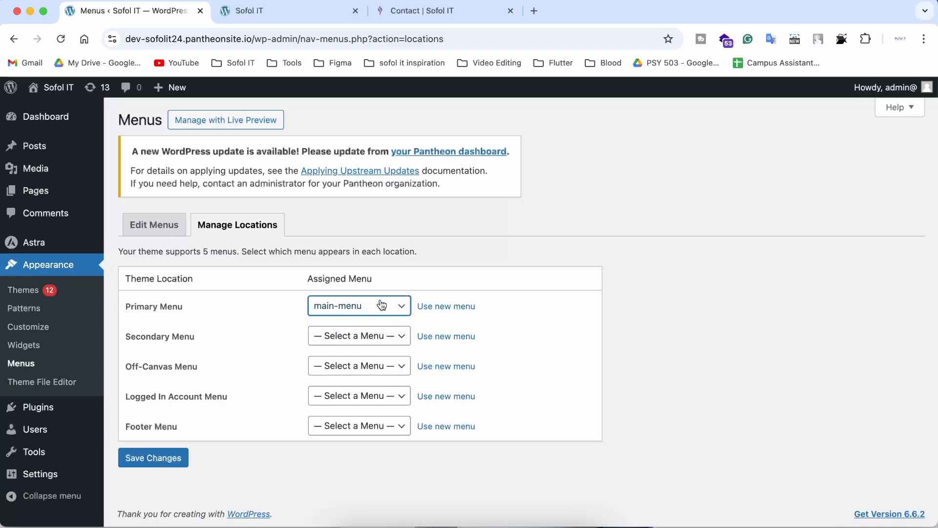
pyautogui.click(143, 457)
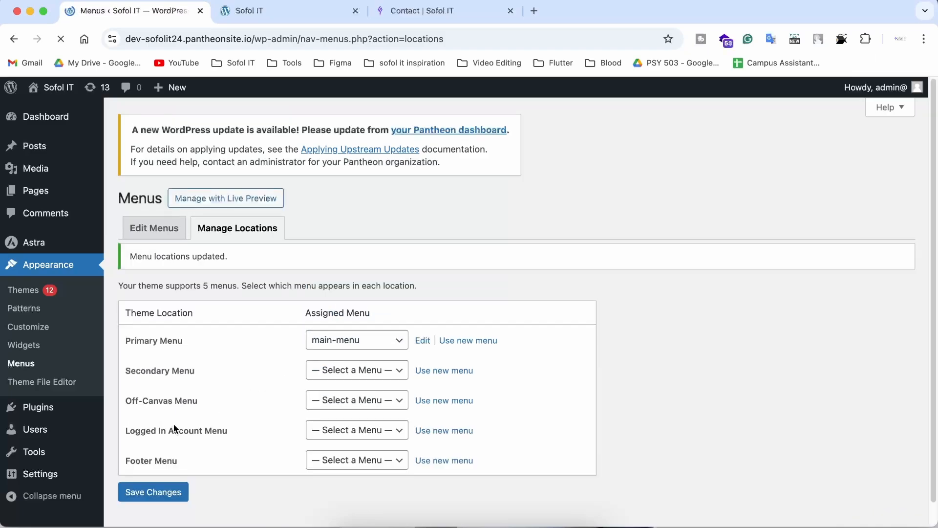
# Reload the live WordPress site and test its header navigation by visiting the Service, Blog and Contact pages
pyautogui.click(289, 10)
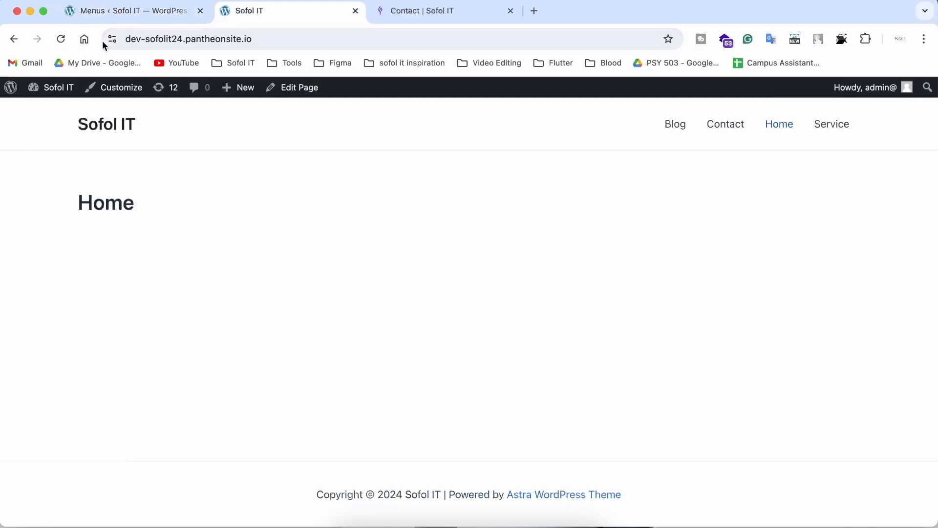
pyautogui.click(62, 39)
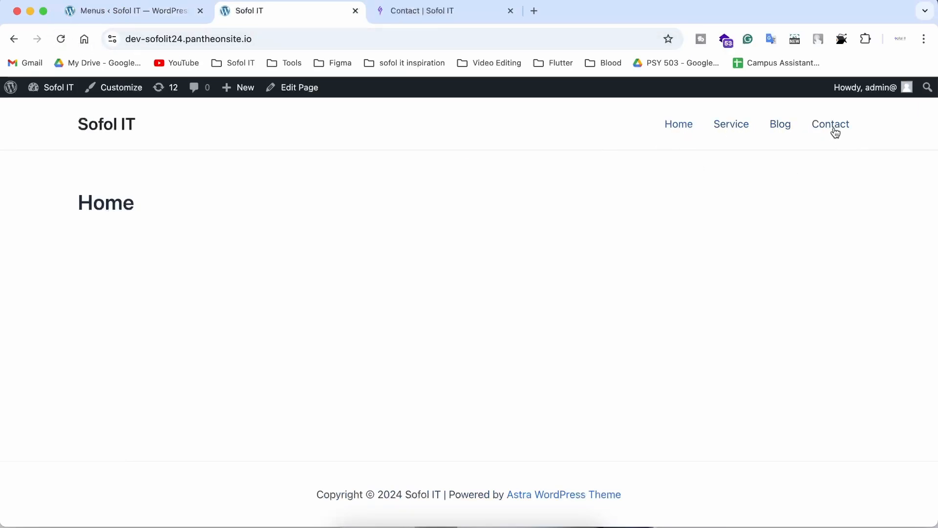
pyautogui.click(740, 128)
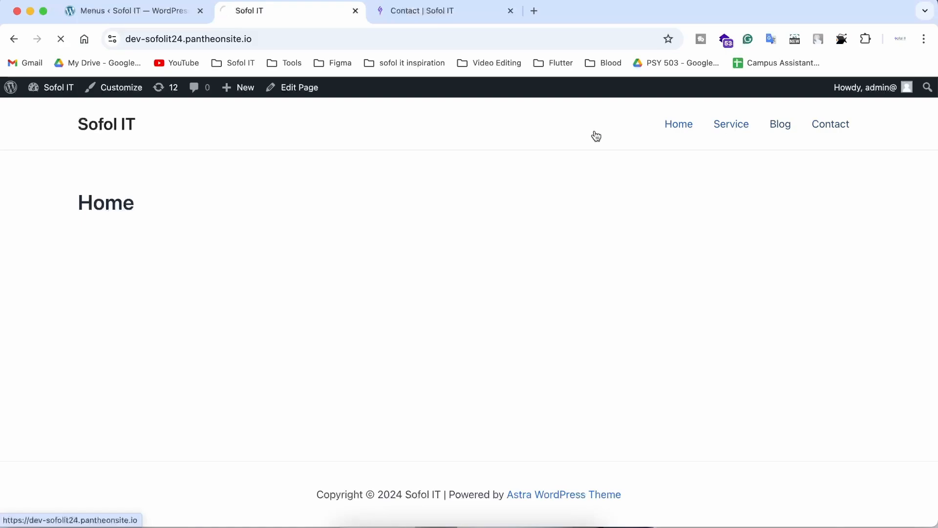
pyautogui.click(776, 126)
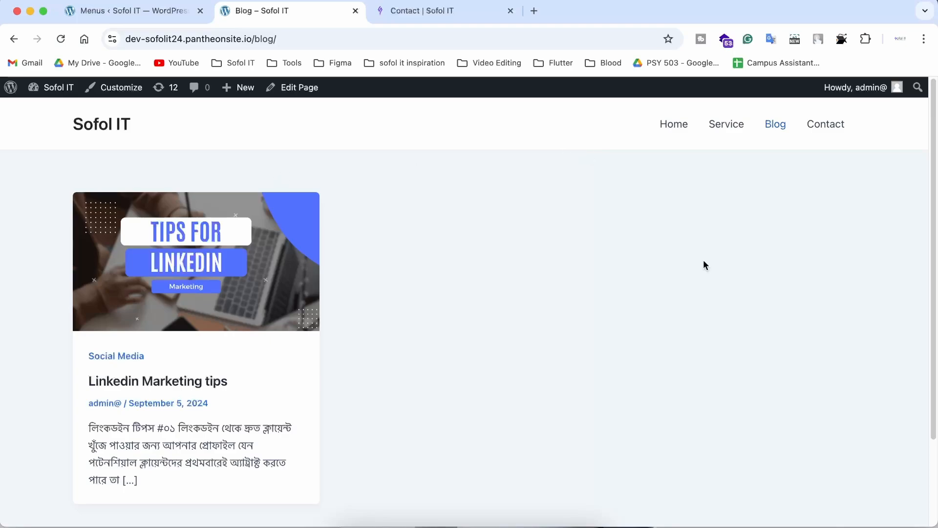
pyautogui.click(819, 128)
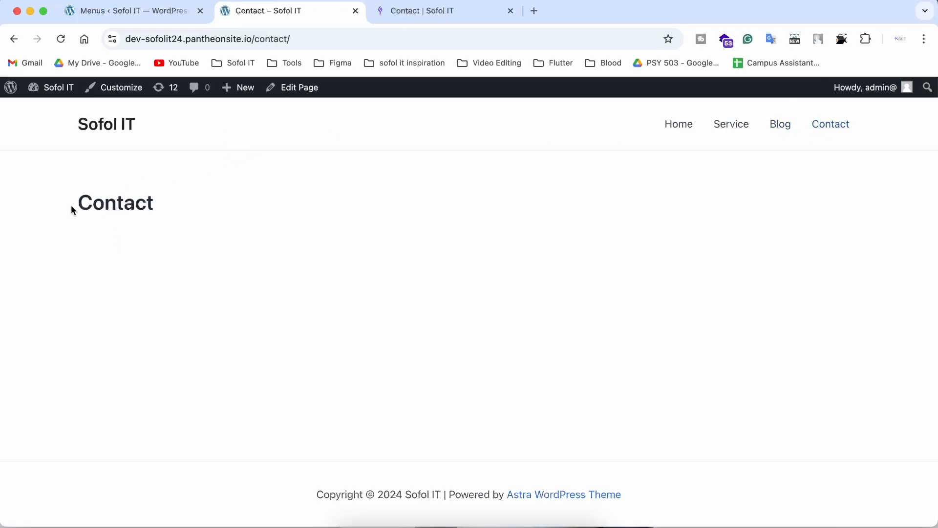
# Check the live site's Home page through its header navigation, and return to editing main-menu in the menu editor
pyautogui.moveTo(71, 210); pyautogui.dragTo(274, 231)
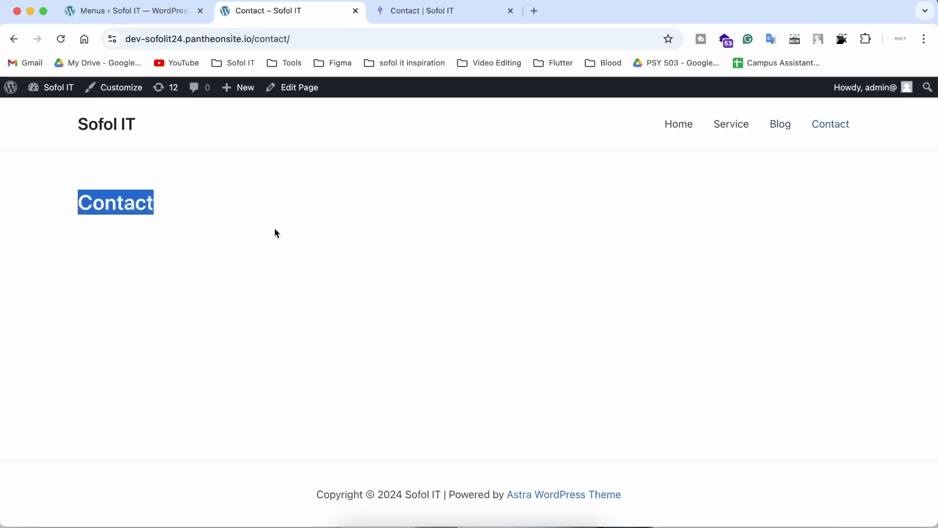
pyautogui.click(695, 128)
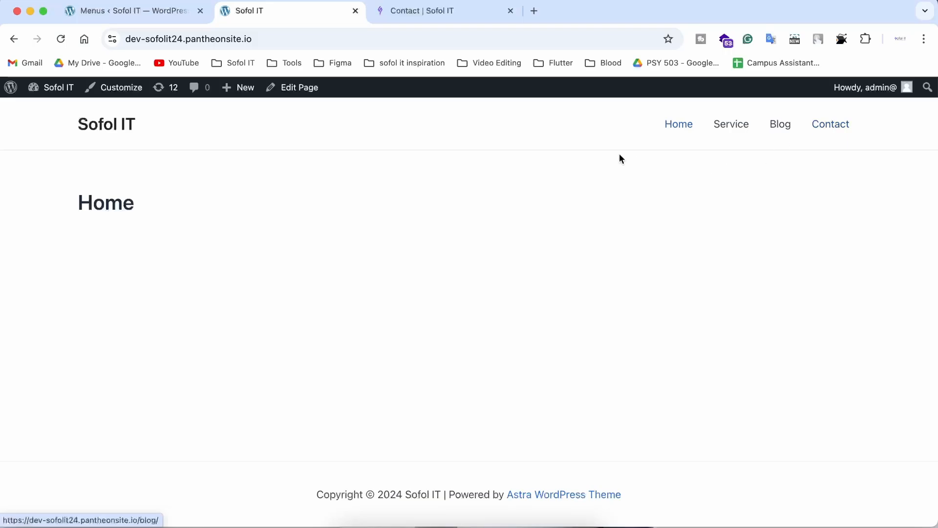
pyautogui.click(113, 12)
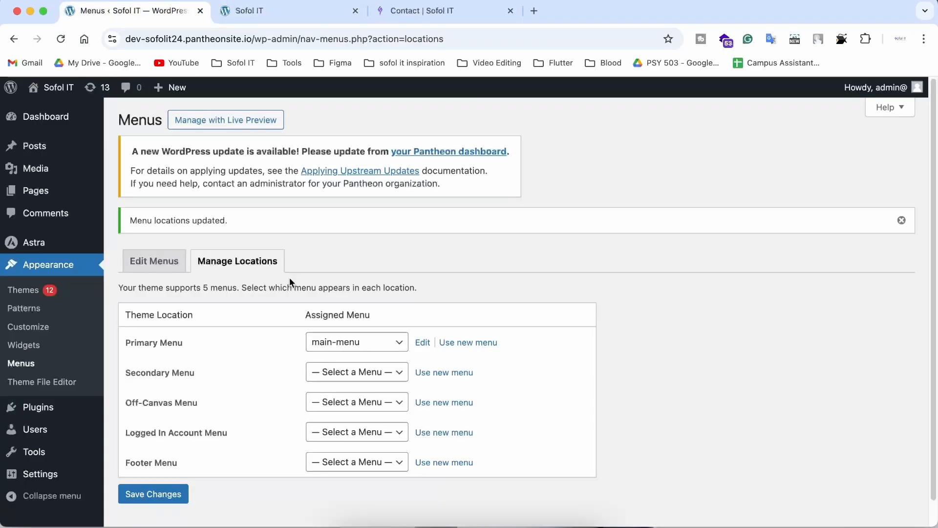
pyautogui.click(152, 261)
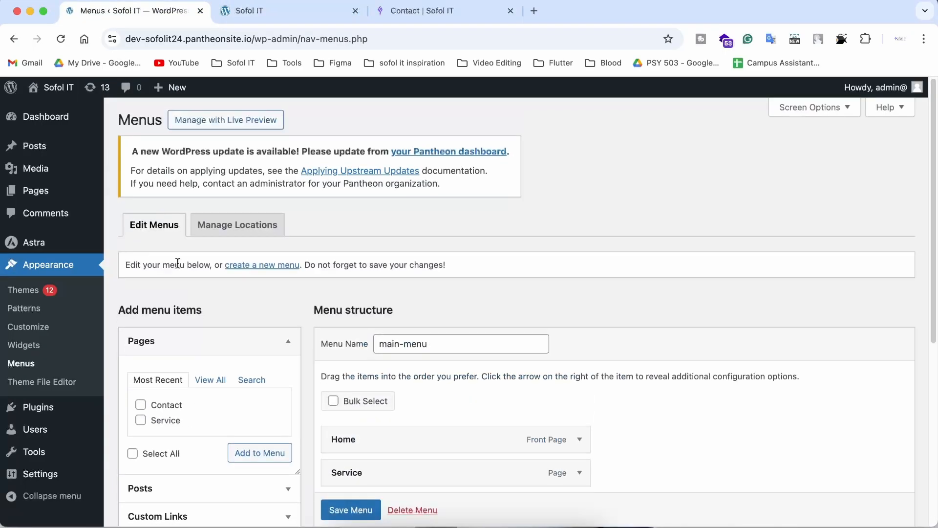
pyautogui.scroll(-3, 233, 319)
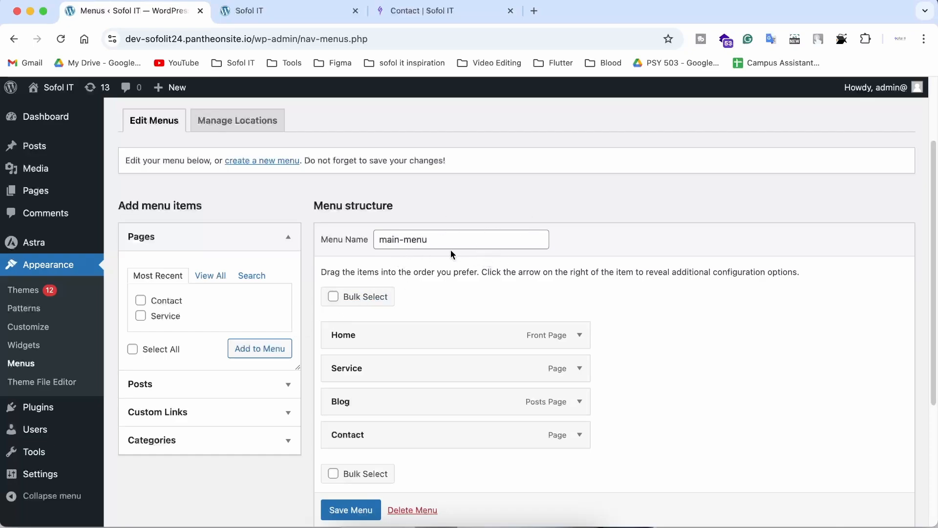
# Create a new navigation menu named sub-menu
pyautogui.click(236, 161)
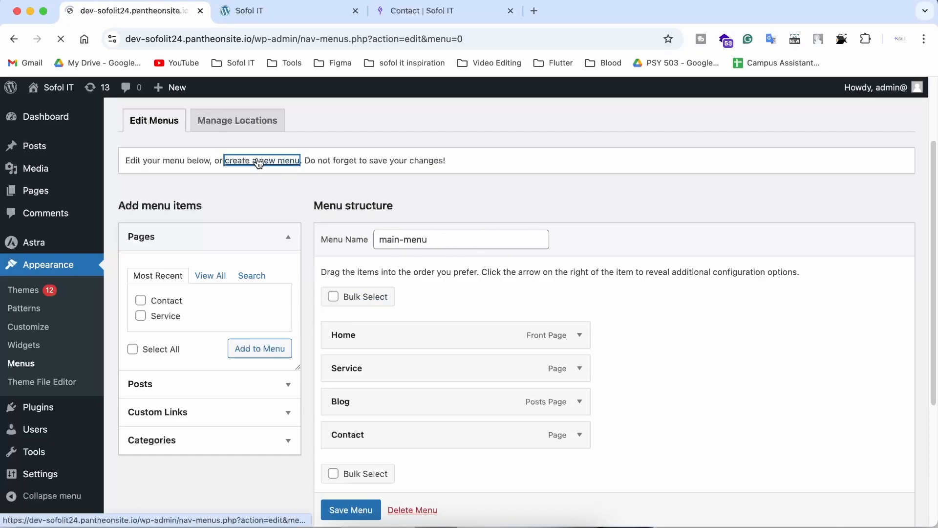
pyautogui.click(392, 343)
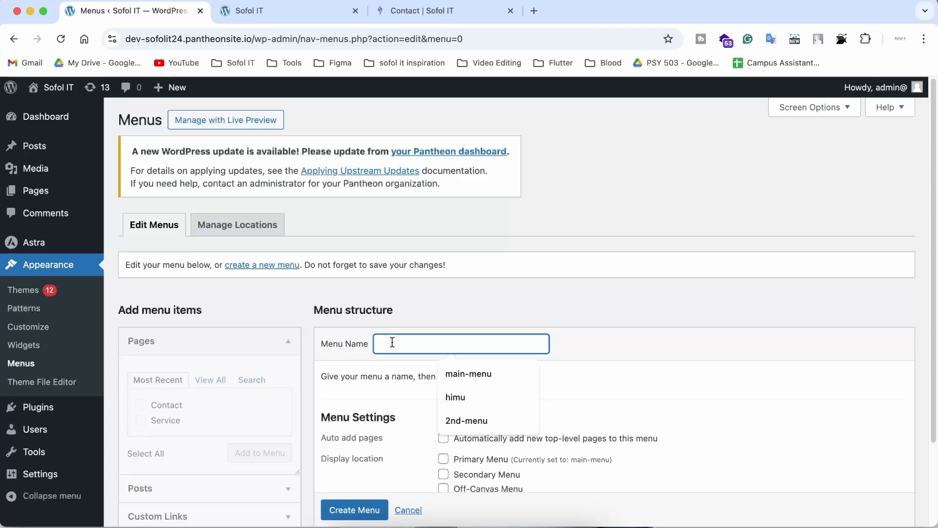
pyautogui.write('sub-menu')
pyautogui.scroll(-2, 408, 339)
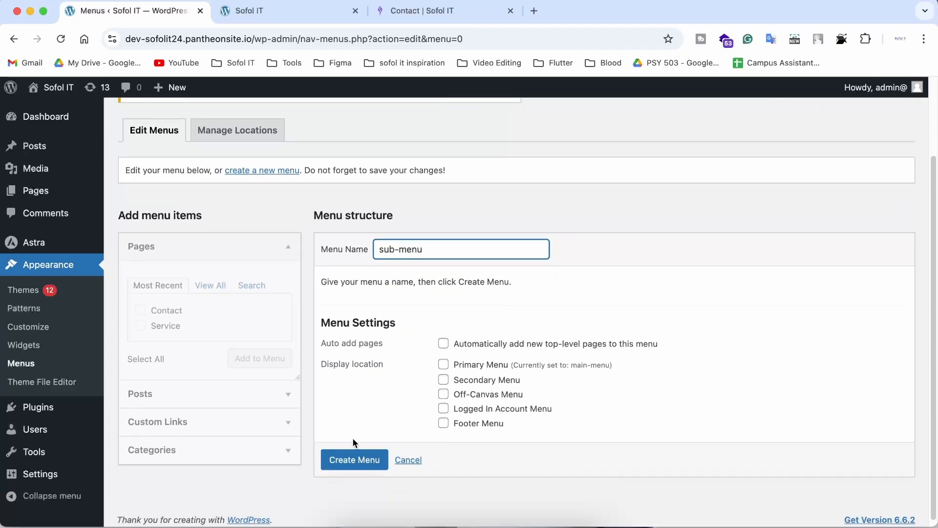
pyautogui.click(354, 460)
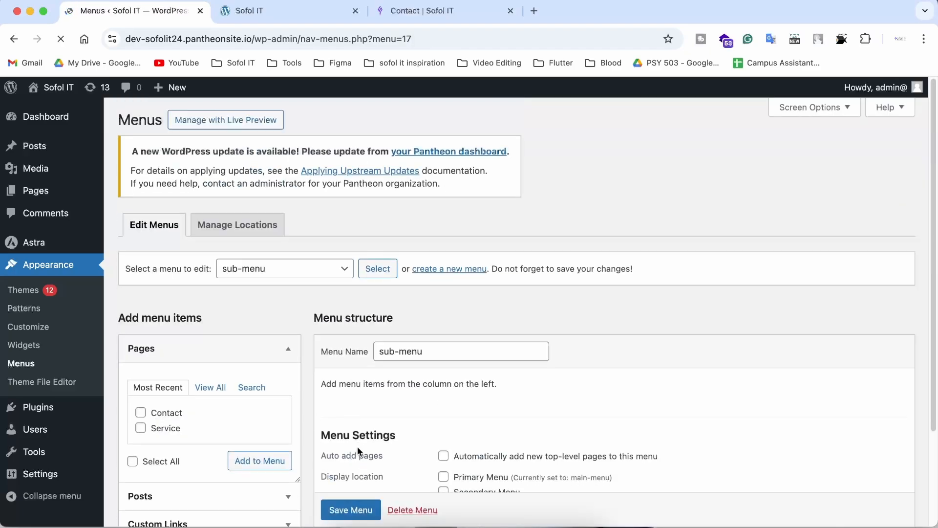
# Add the Home, Blog, Contact and Service pages to sub-menu
pyautogui.click(210, 385)
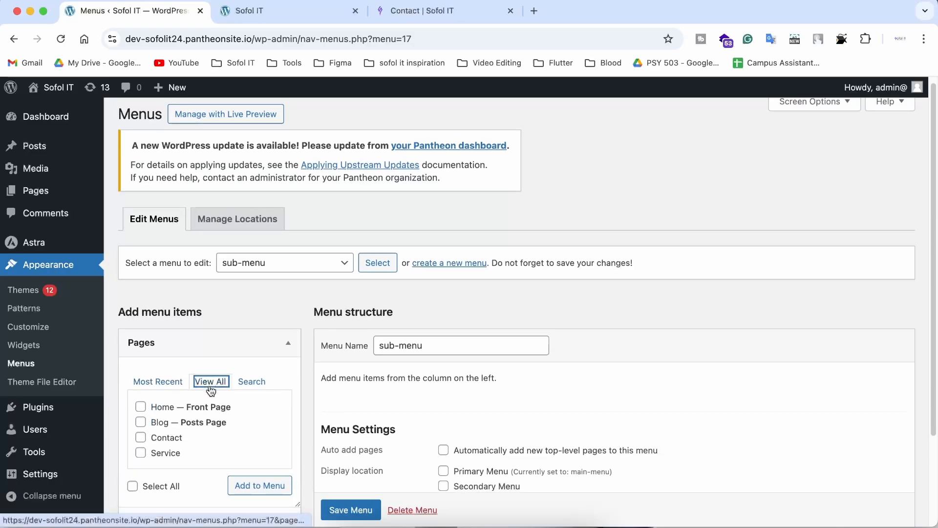
pyautogui.scroll(-2, 156, 328)
pyautogui.click(141, 325)
pyautogui.click(140, 341)
pyautogui.click(141, 356)
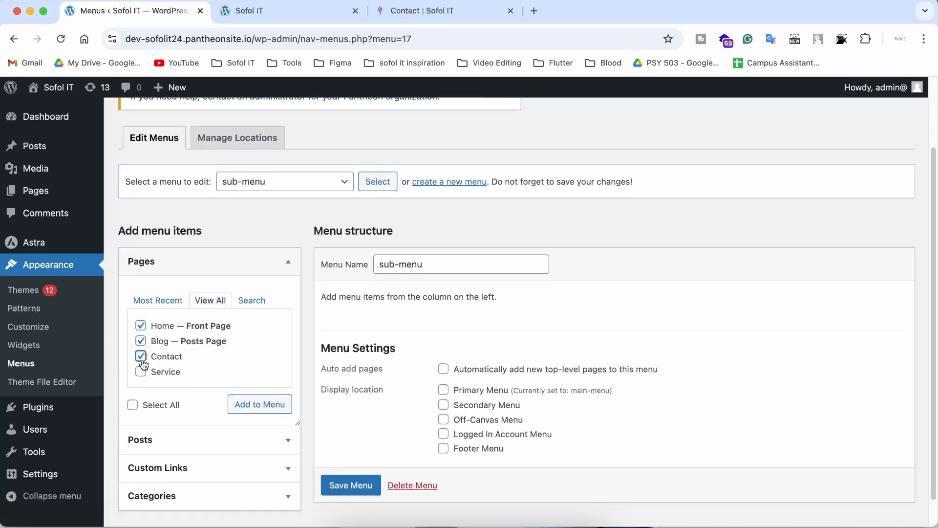
pyautogui.click(140, 372)
pyautogui.click(257, 405)
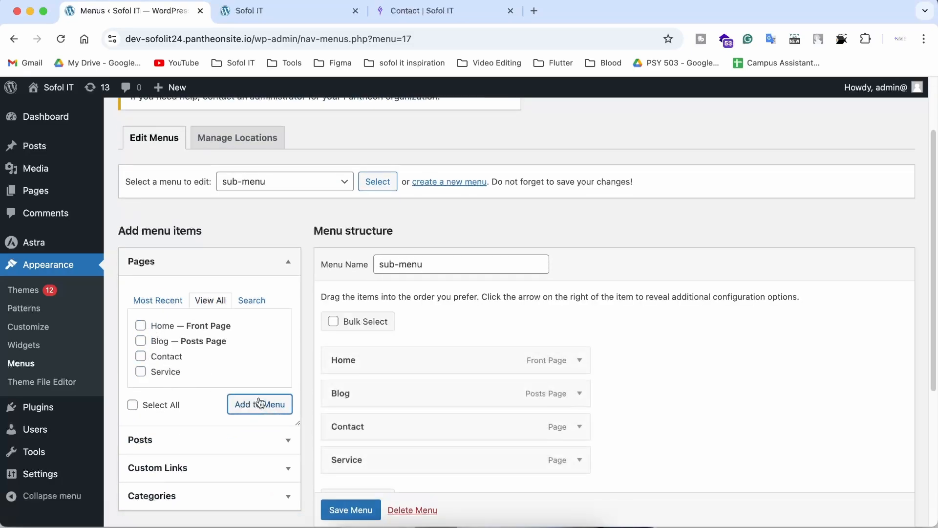
# Move Service directly below Home in sub-menu, and nest Contact and Blog beneath it as sub items
pyautogui.scroll(-1, 381, 376)
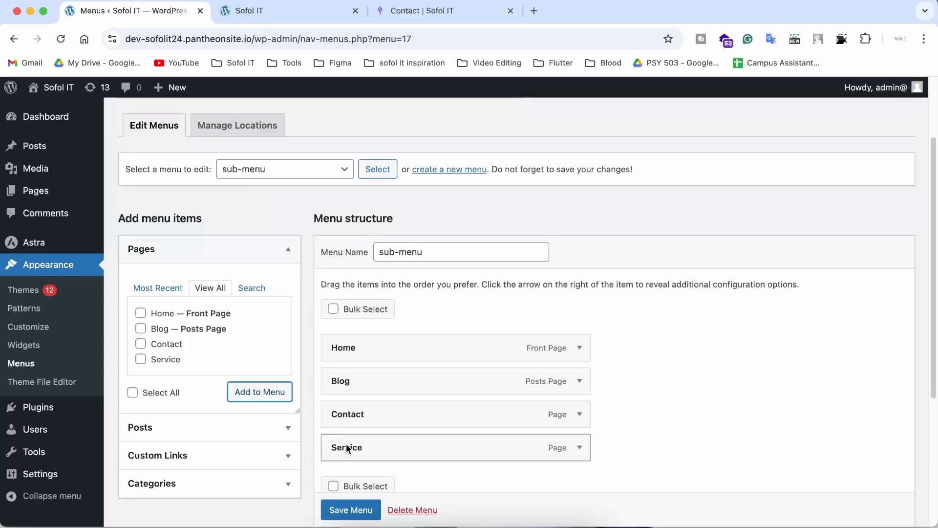
pyautogui.moveTo(346, 446); pyautogui.dragTo(352, 379)
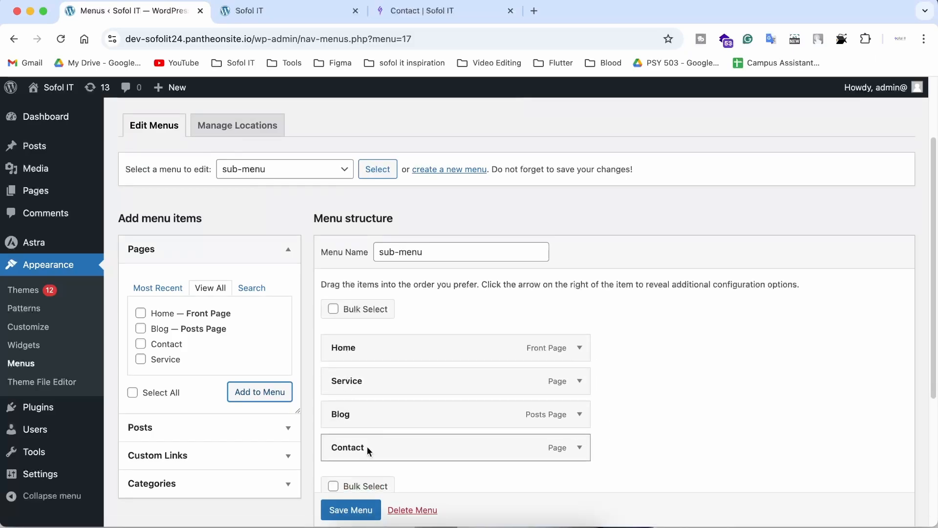
pyautogui.moveTo(367, 446); pyautogui.dragTo(390, 435)
pyautogui.scroll(-1, 371, 391)
pyautogui.scroll(-1, 331, 457)
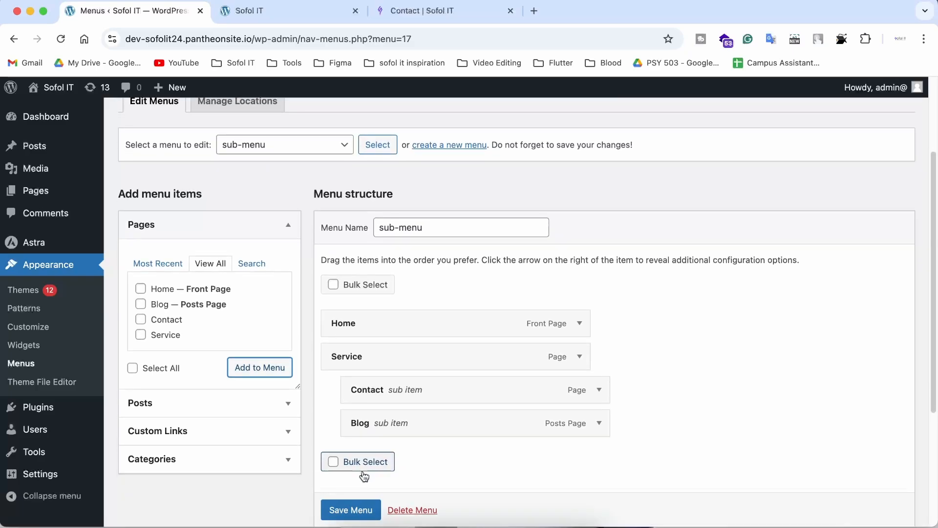
# Assign sub-menu to the Primary Menu display location and save the menu
pyautogui.scroll(-2, 375, 481)
pyautogui.scroll(-5, 375, 481)
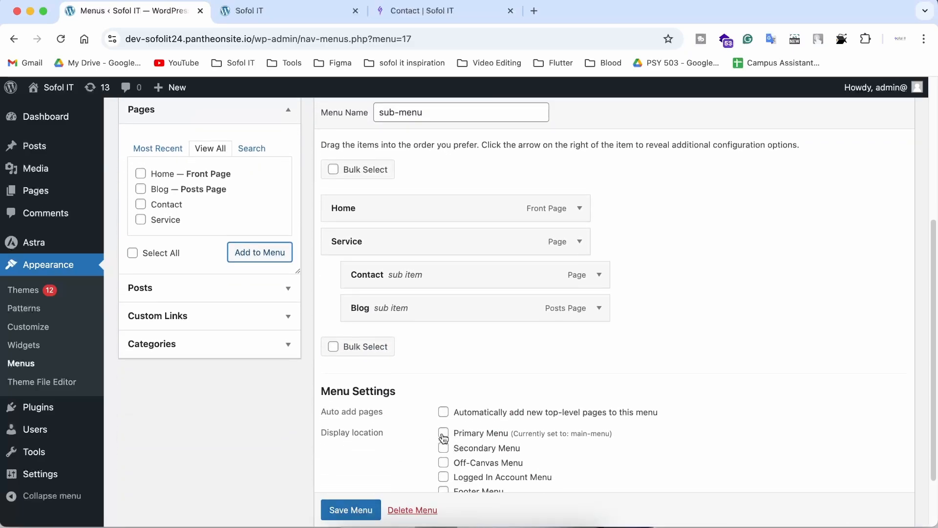
pyautogui.click(443, 433)
pyautogui.click(351, 510)
pyautogui.scroll(-2, 366, 489)
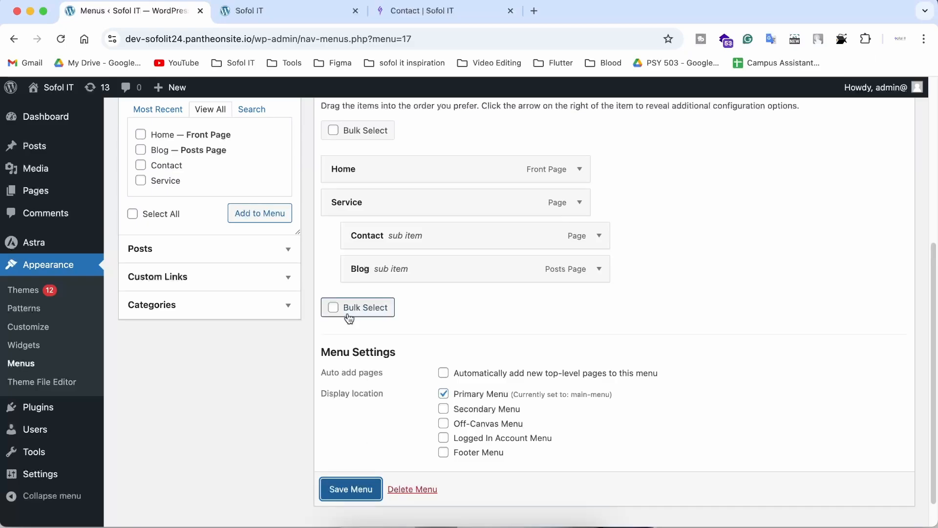
pyautogui.click(359, 489)
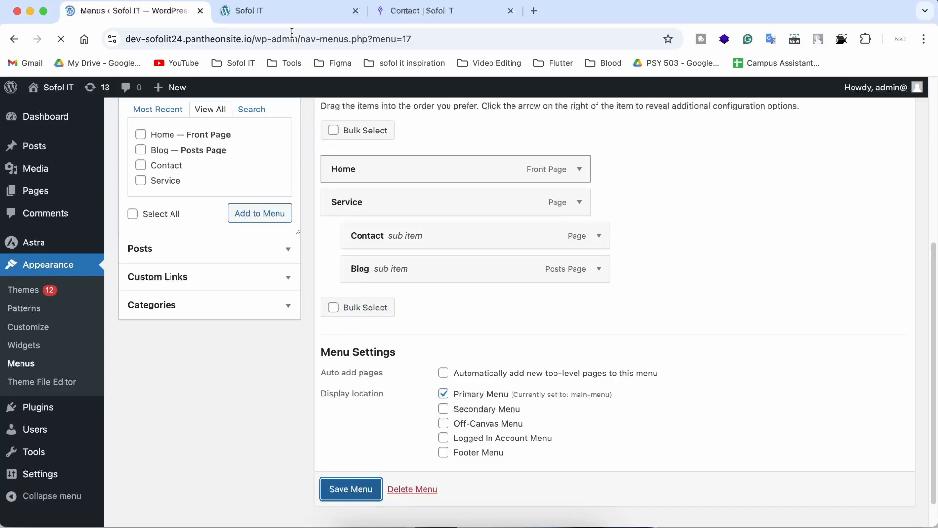
# Reload the live WordPress site and test the Service dropdown by visiting its Blog and Contact entries
pyautogui.click(288, 16)
pyautogui.click(65, 39)
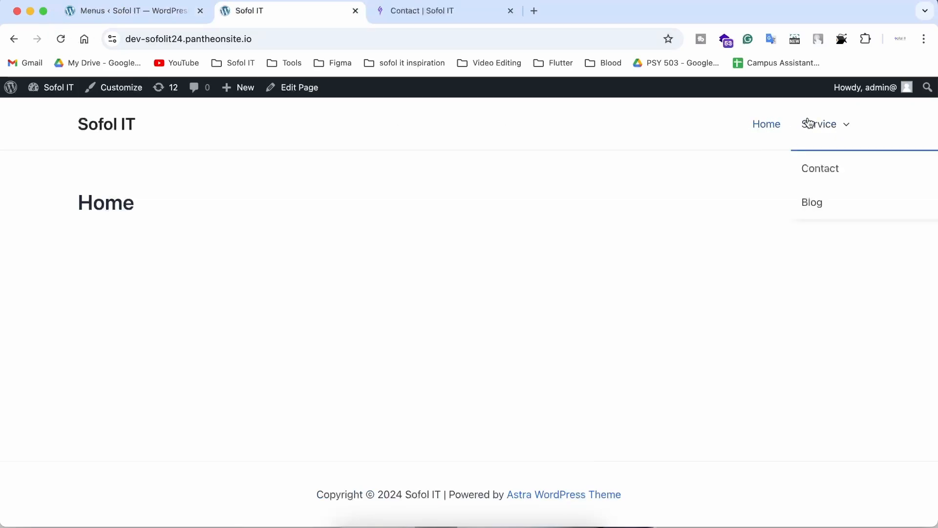
pyautogui.moveTo(827, 127)
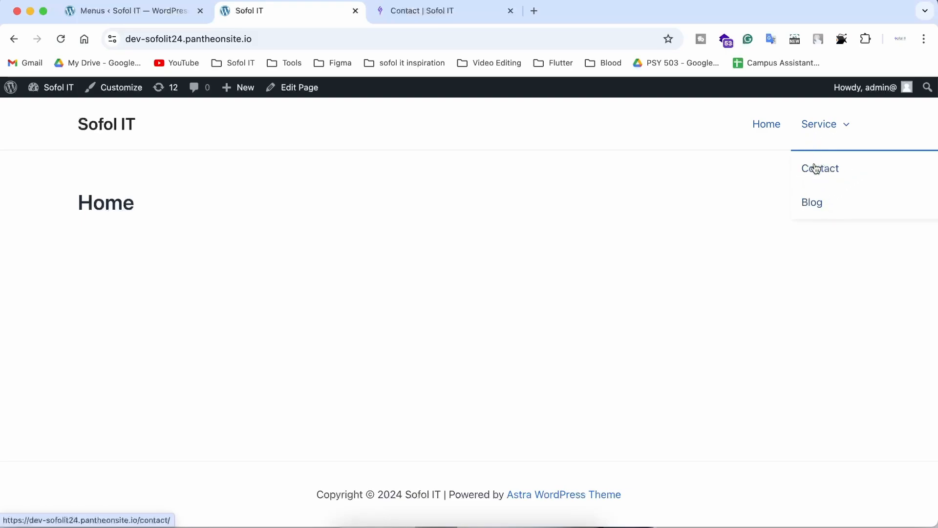
pyautogui.click(816, 203)
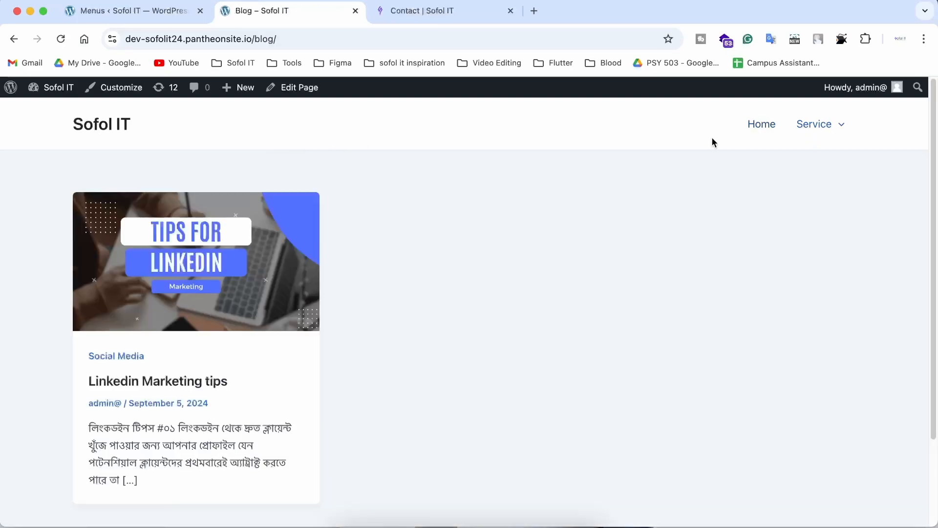
pyautogui.click(813, 168)
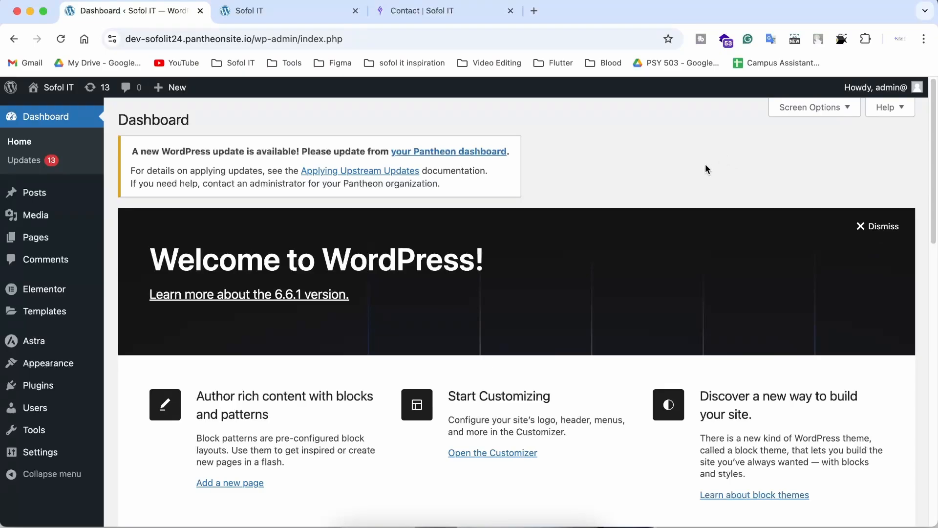
# Open the app developer's portfolio website in a new tab, dismiss the translation offer, and look over its page
pyautogui.click(534, 11)
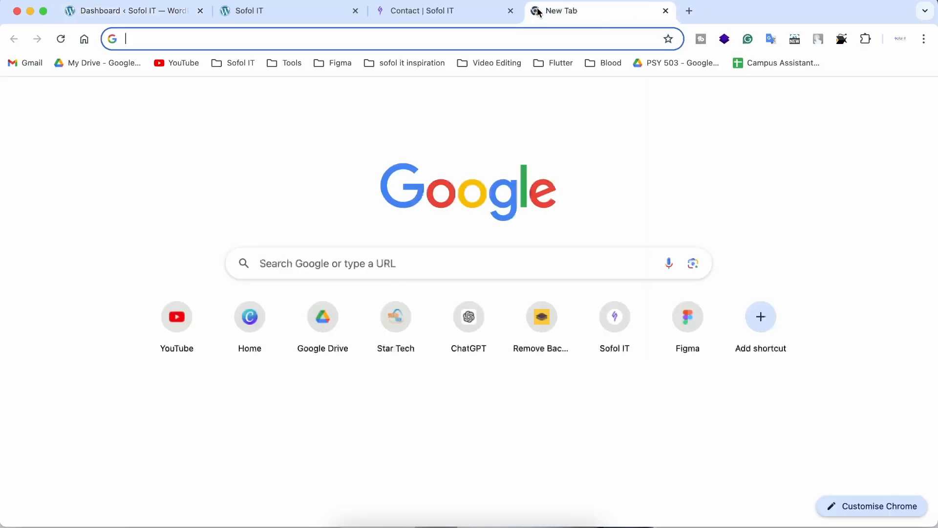
pyautogui.click(391, 35)
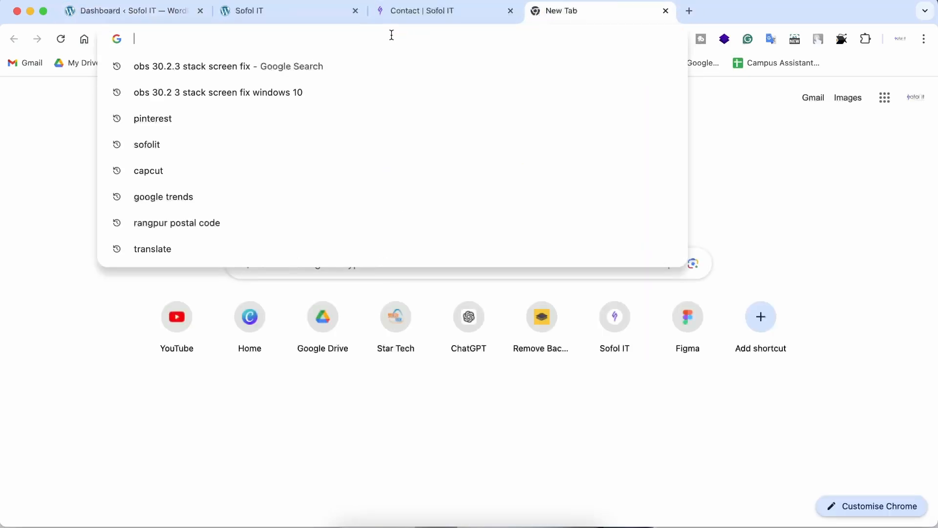
pyautogui.write('asif-reyad.web.app')
pyautogui.press('Return')
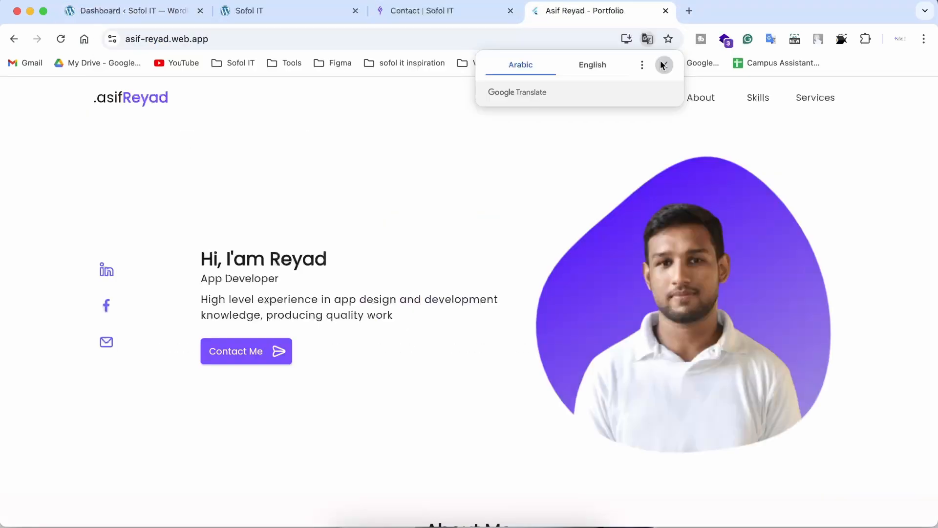
pyautogui.click(665, 65)
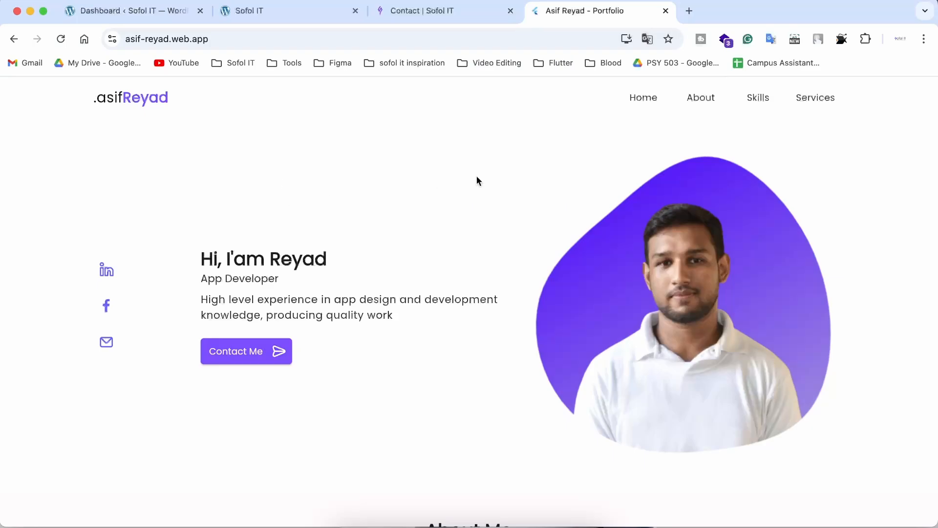
pyautogui.scroll(-5, 477, 208)
pyautogui.scroll(2, 477, 208)
# Examine how the Sofol IT reference site's navigation opens separate pages by visiting Home, Services and Blog
pyautogui.click(409, 14)
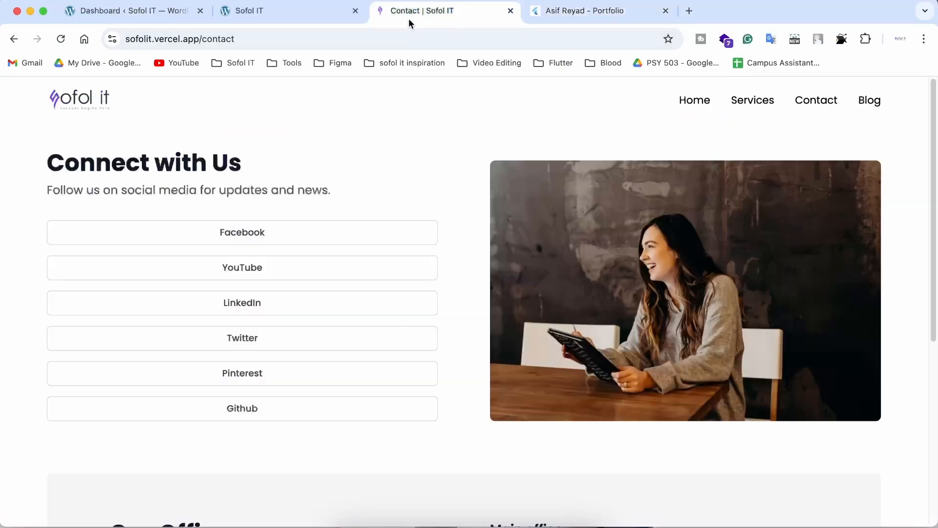
pyautogui.click(692, 100)
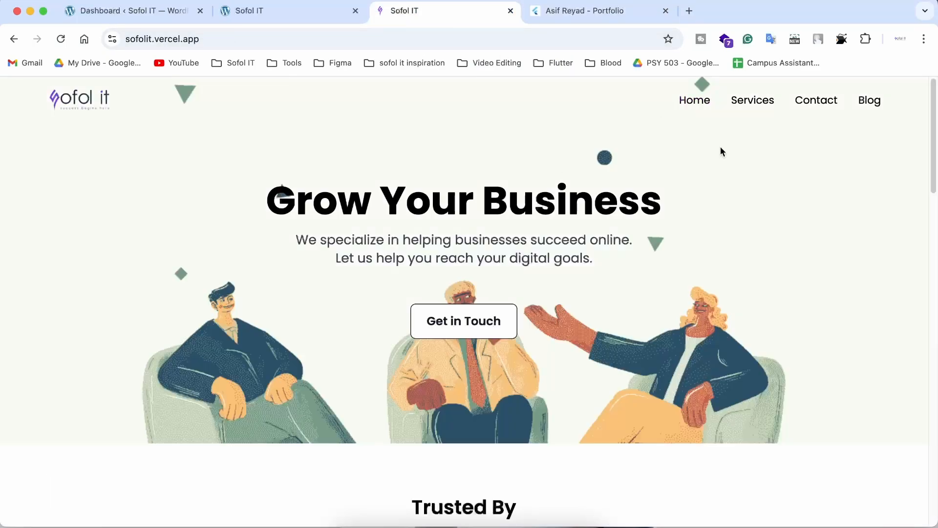
pyautogui.click(755, 101)
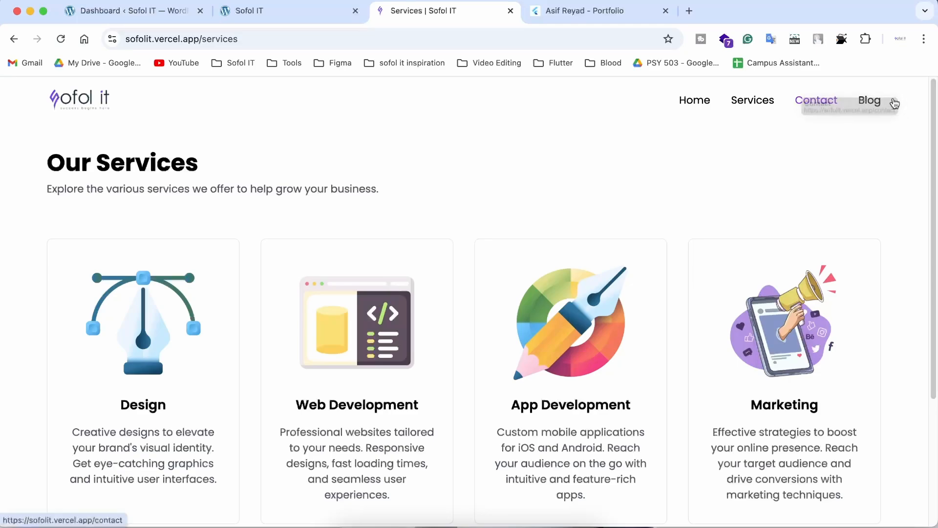
pyautogui.click(878, 100)
# Examine how the portfolio site's Home, About, Skills and Services navigation items jump between sections of one page
pyautogui.click(636, 10)
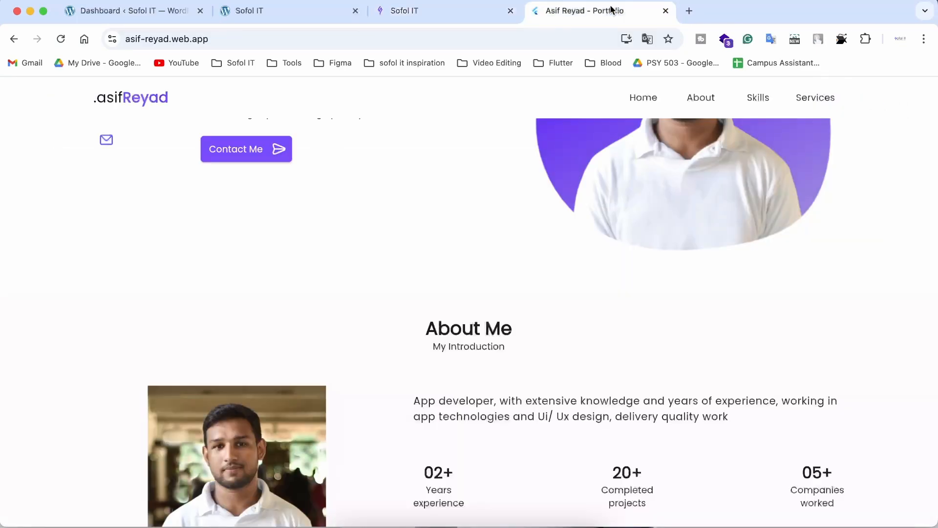
pyautogui.click(648, 100)
pyautogui.click(699, 97)
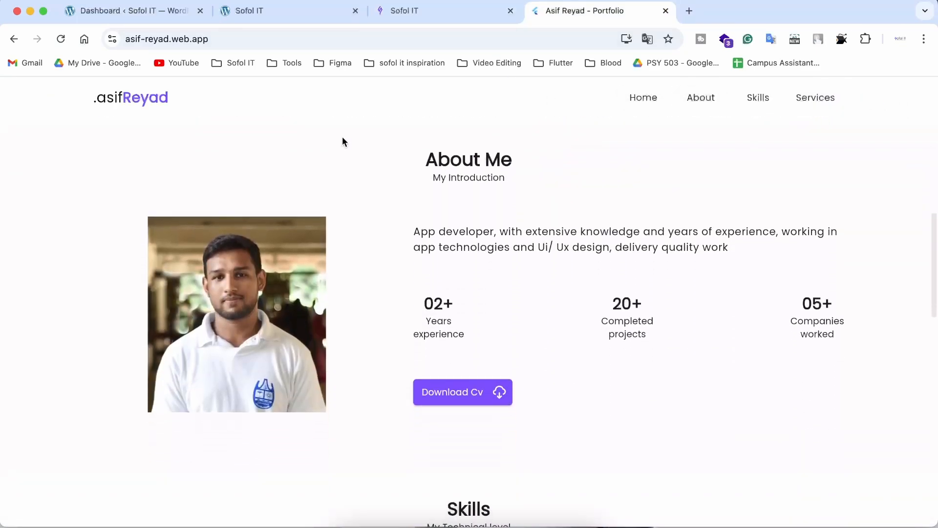
pyautogui.click(756, 103)
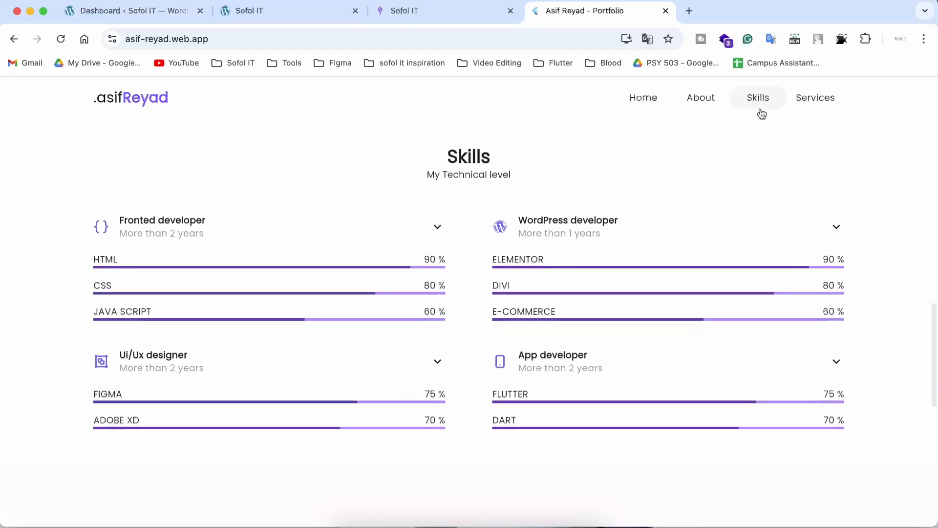
pyautogui.click(804, 100)
pyautogui.click(757, 98)
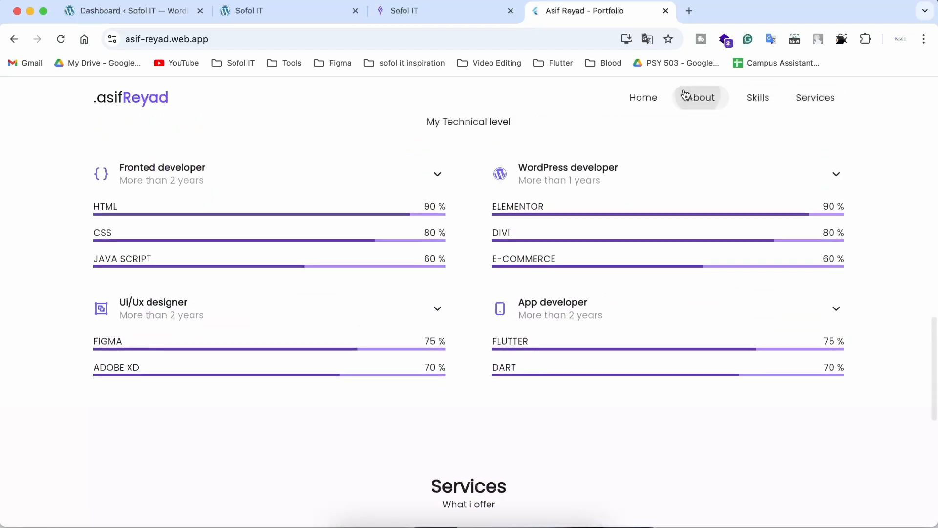
pyautogui.click(643, 98)
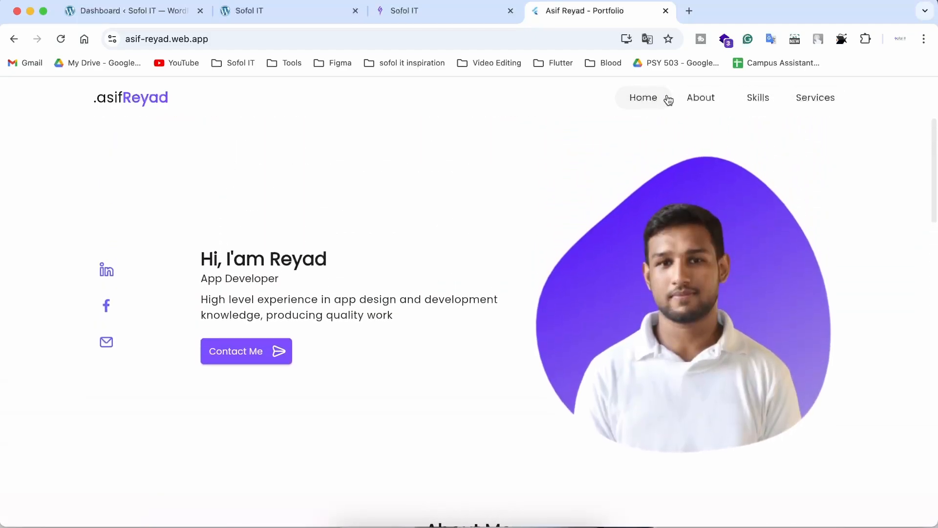
pyautogui.click(758, 97)
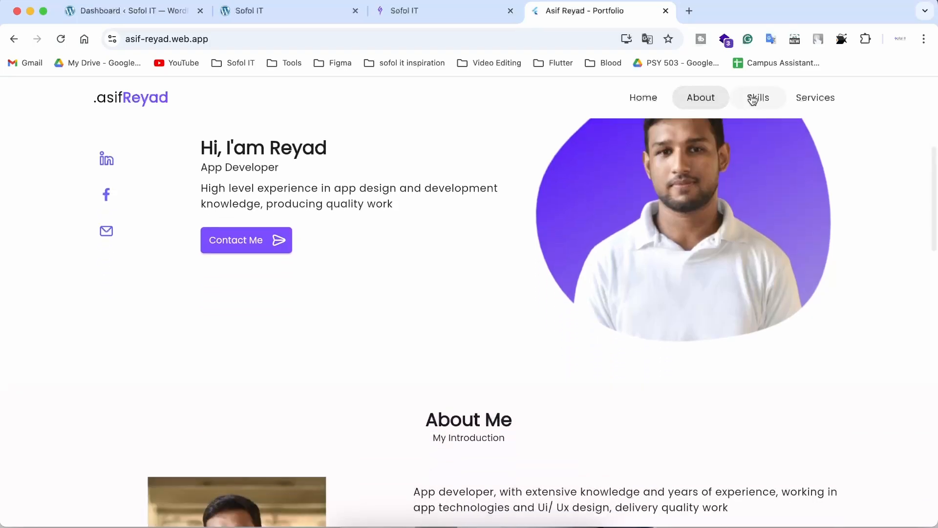
# Check where the portfolio's Services navigation item leads and look back over the page toward its About section
pyautogui.click(807, 98)
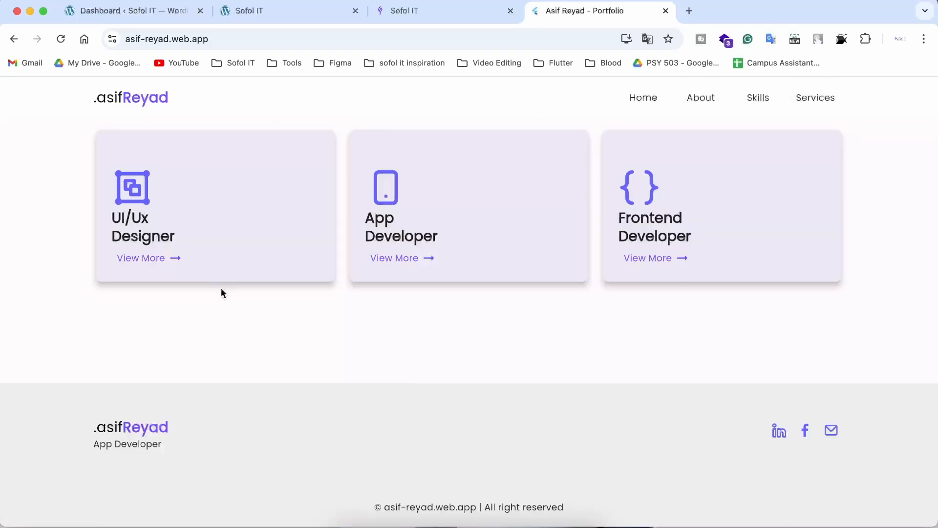
pyautogui.scroll(10, 221, 288)
pyautogui.scroll(5, 239, 241)
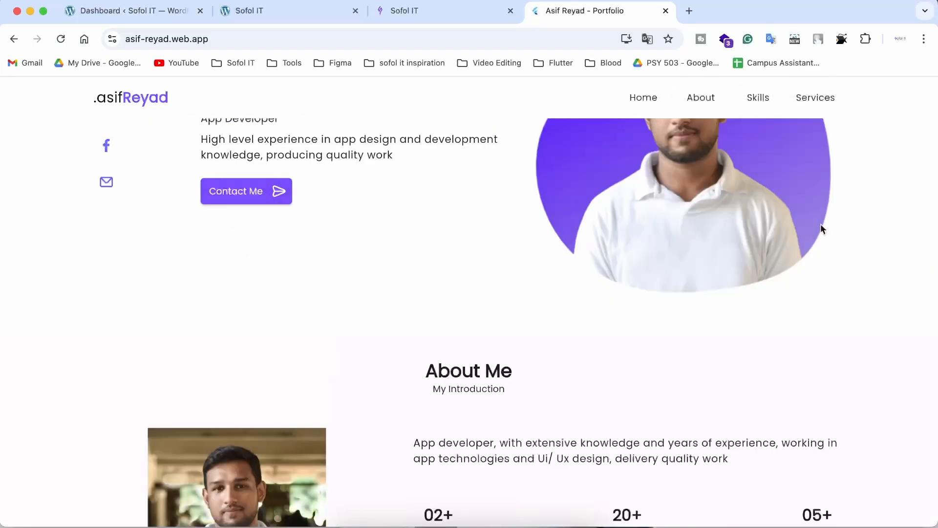
# Return to the WordPress admin, find the Elementor Website Builder plugin among the available plugins, and install and activate it
pyautogui.press('super+1')
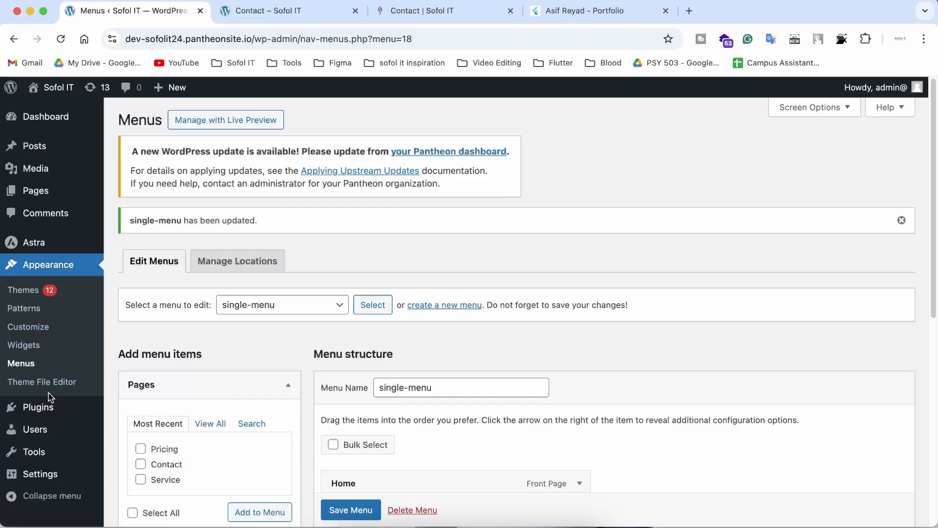
pyautogui.click(38, 406)
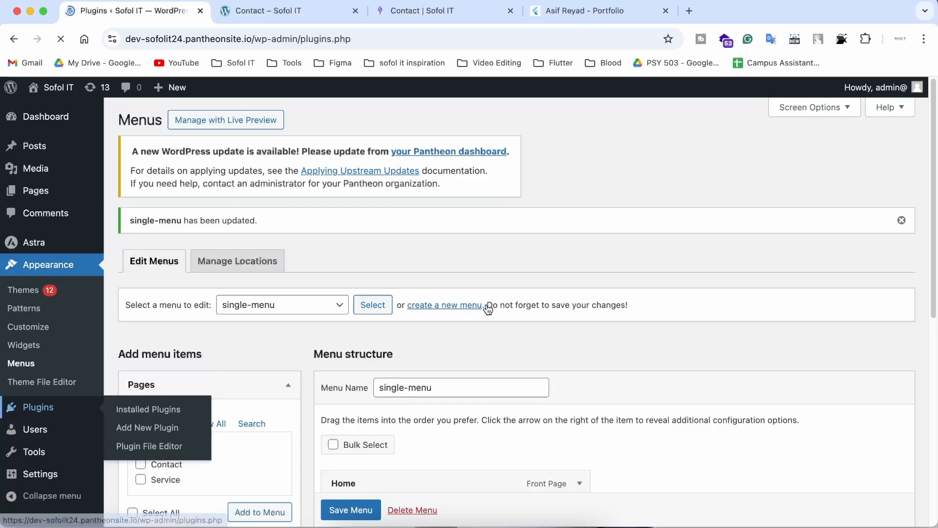
pyautogui.click(203, 128)
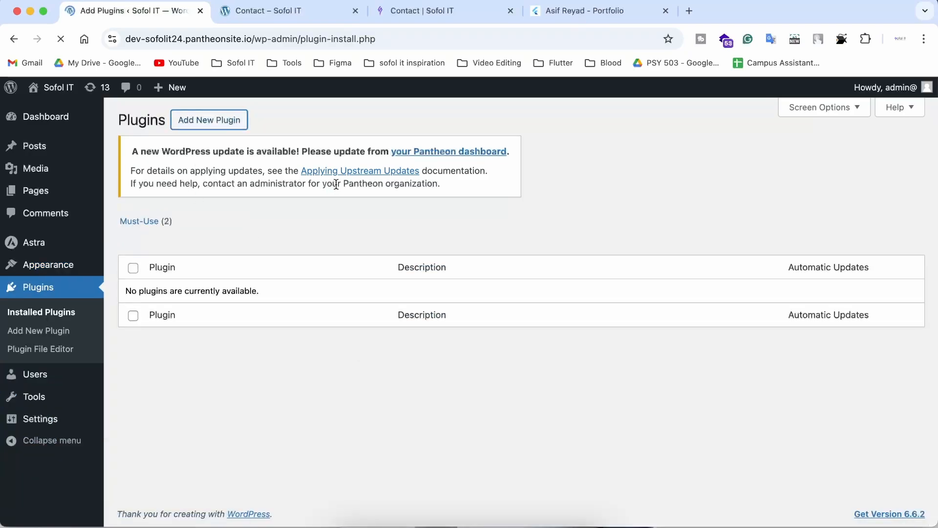
pyautogui.click(742, 226)
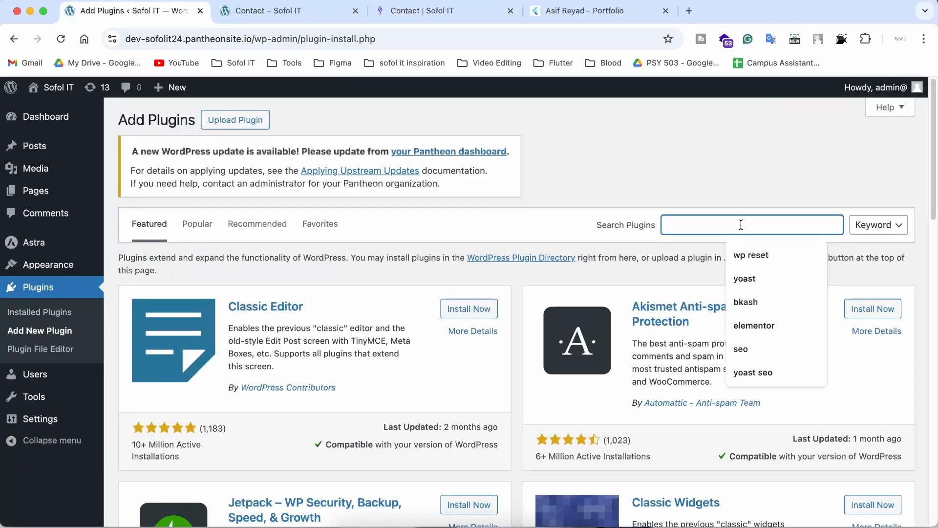
pyautogui.click(748, 324)
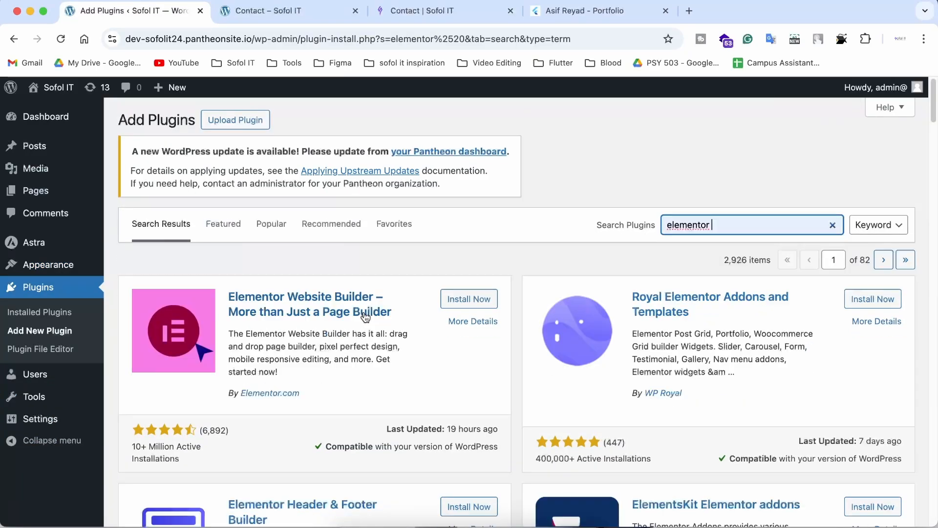
pyautogui.click(458, 301)
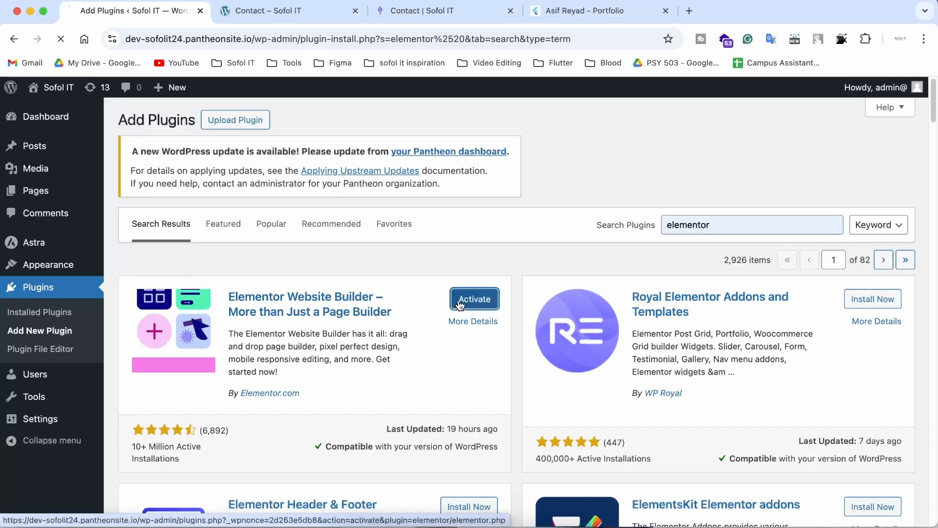
pyautogui.click(459, 304)
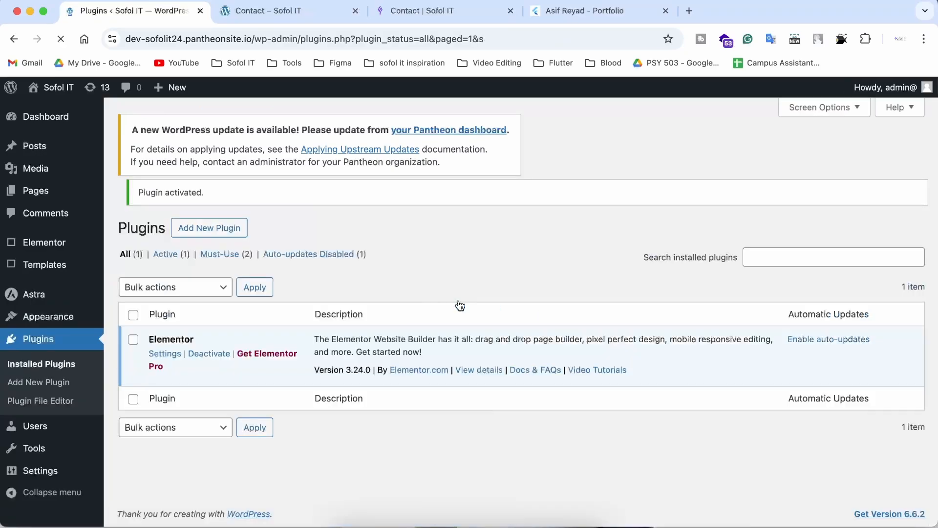
# Edit the Home page with Elementor and add a single-column Flexbox container to it
pyautogui.click(49, 191)
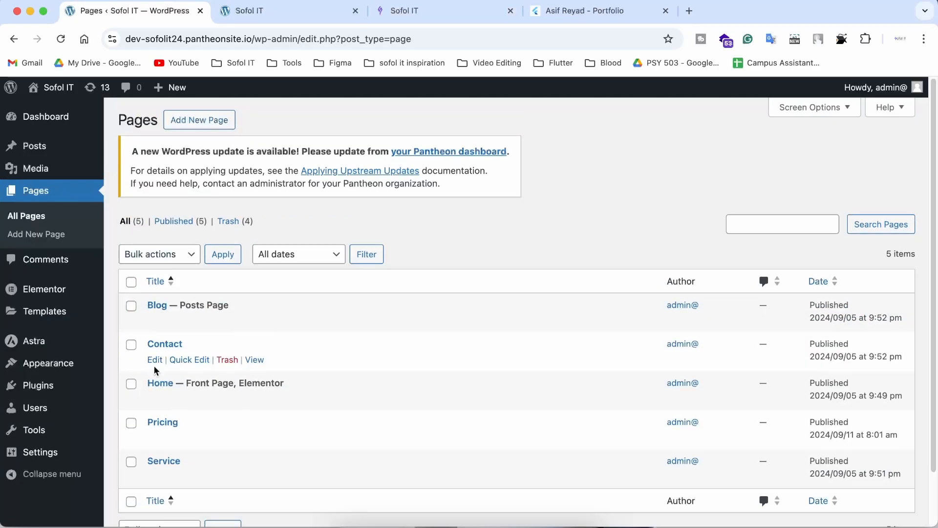
pyautogui.scroll(-1, 155, 372)
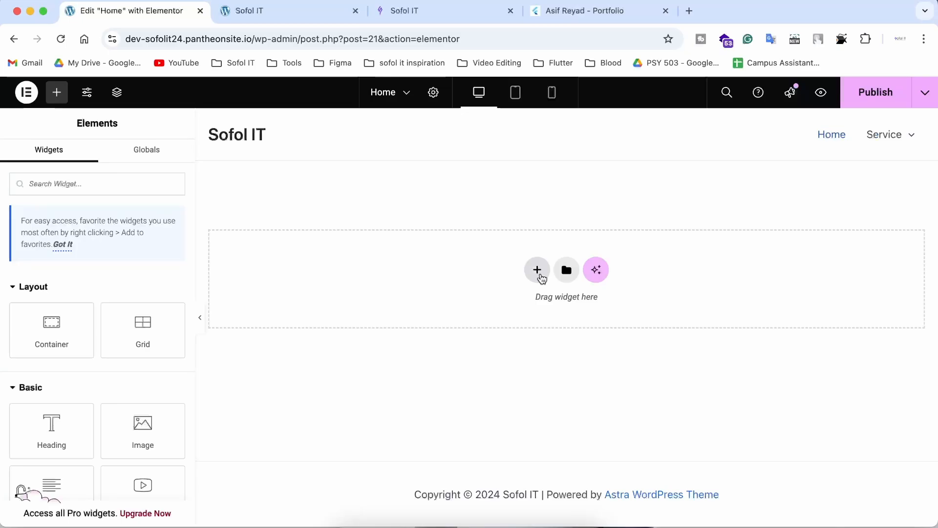
pyautogui.click(537, 270)
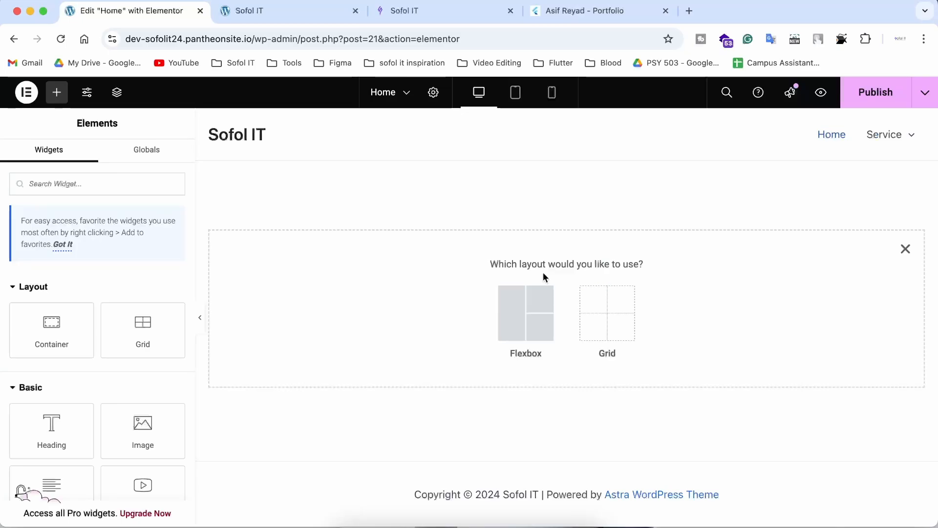
pyautogui.click(537, 314)
pyautogui.click(384, 302)
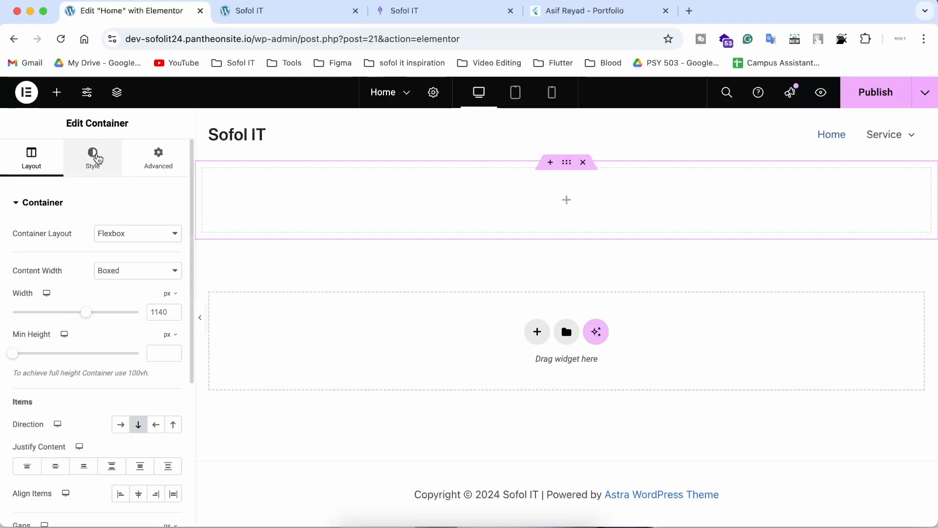
# Give the container a classic red background (#F51B1B) and a minimum height of about 499 px
pyautogui.click(92, 158)
pyautogui.click(121, 261)
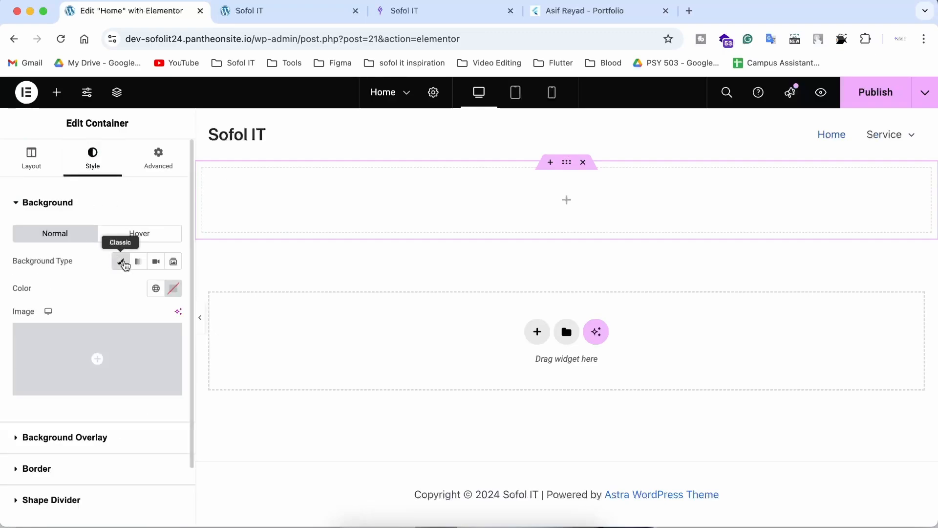
pyautogui.click(171, 290)
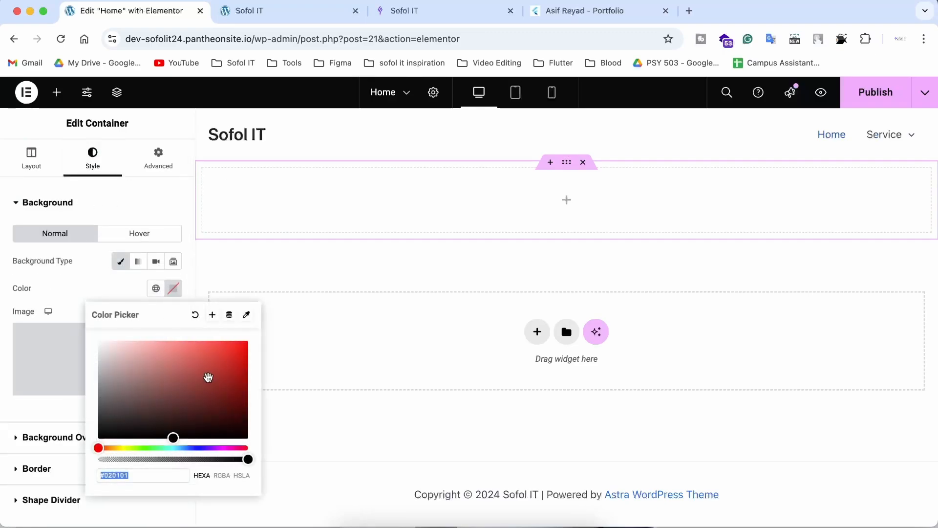
pyautogui.click(230, 345)
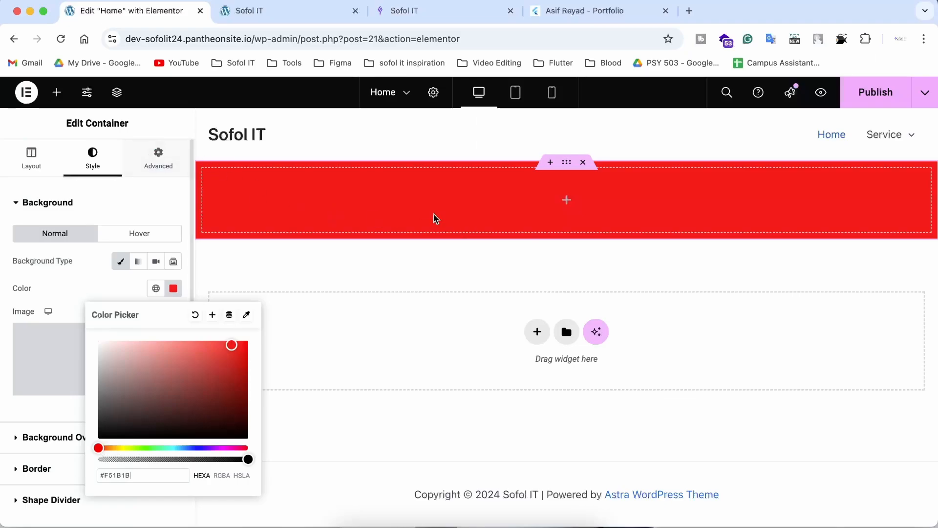
pyautogui.click(31, 155)
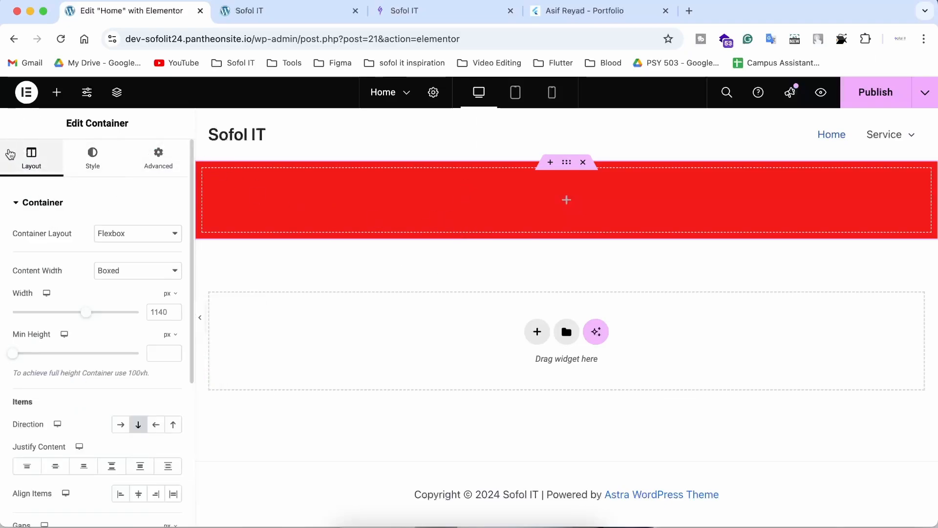
pyautogui.moveTo(13, 353); pyautogui.dragTo(58, 360)
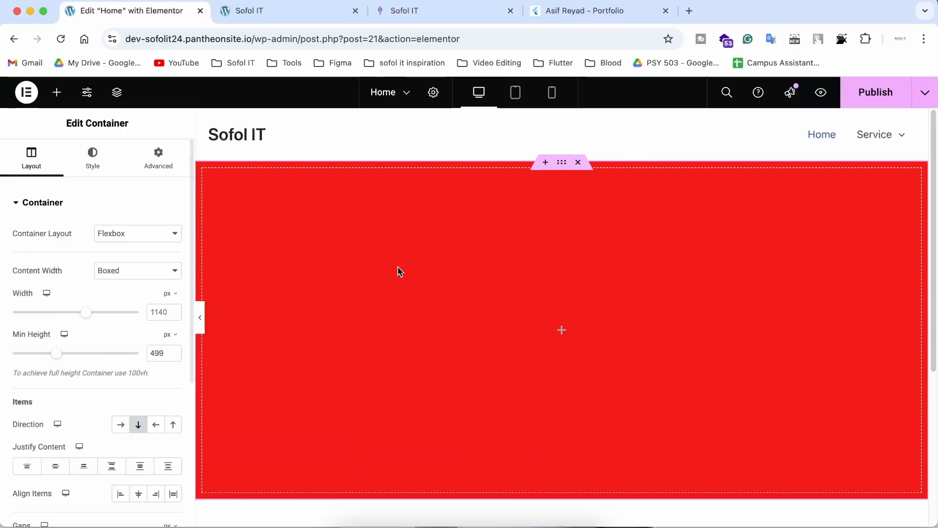
# Add a Heading widget to the red container with the title "Home"
pyautogui.click(562, 332)
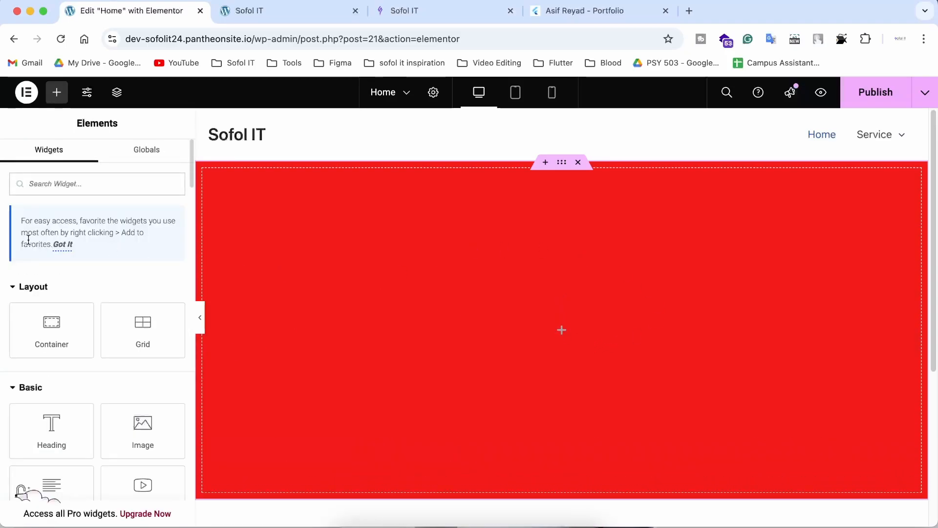
pyautogui.moveTo(49, 408); pyautogui.dragTo(268, 262)
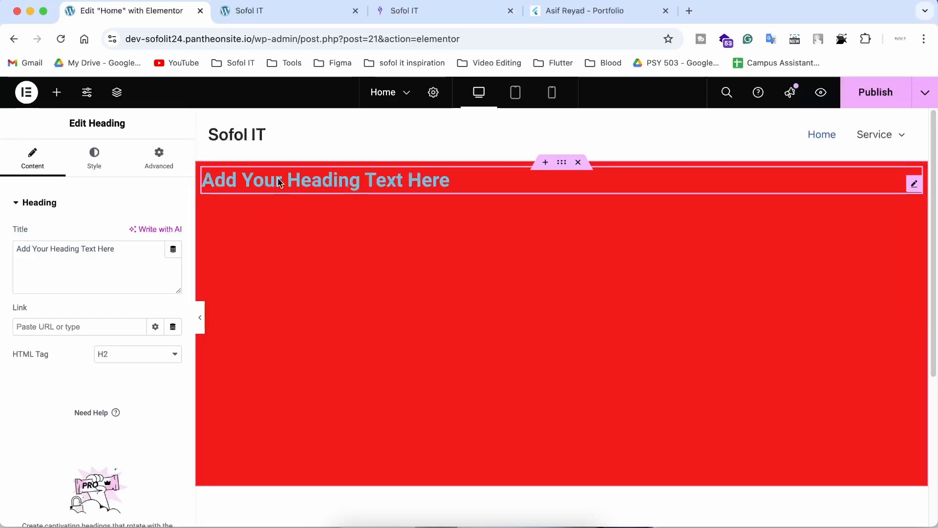
pyautogui.tripleClick(300, 175)
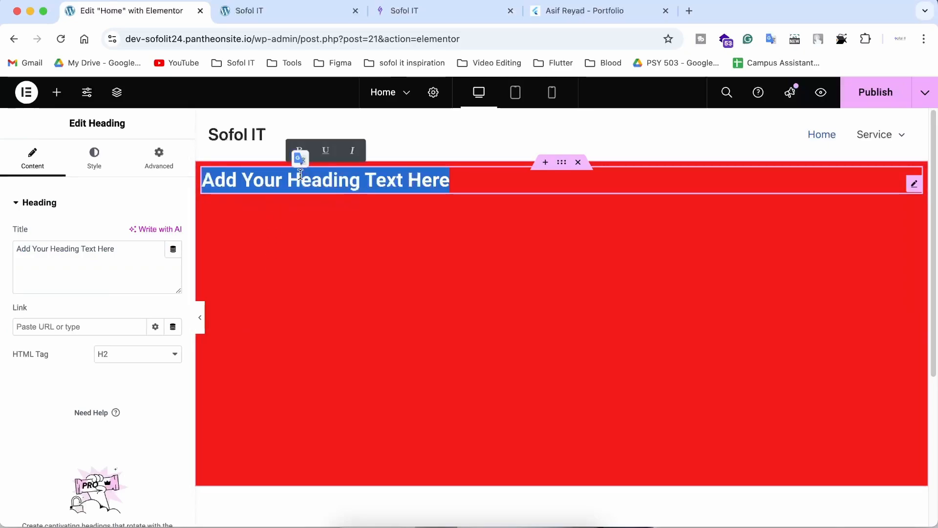
pyautogui.write('Home')
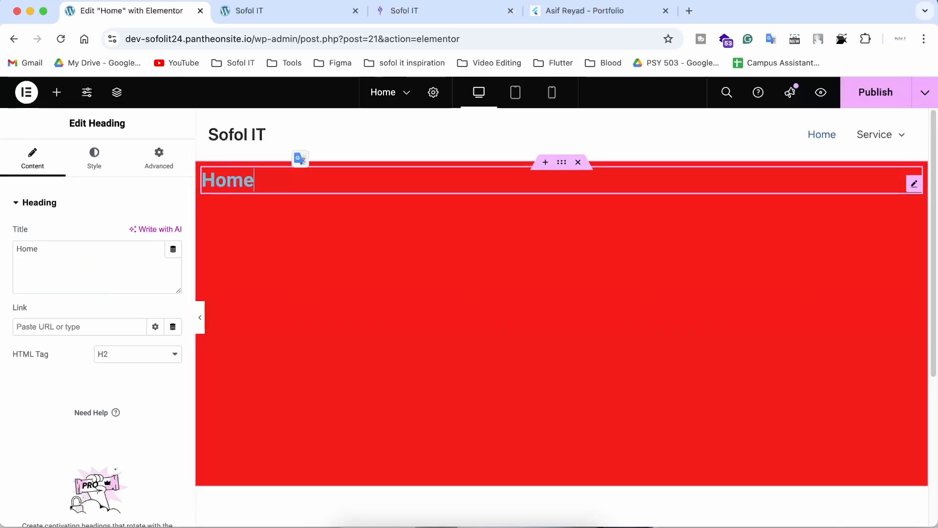
# Duplicate the red Home container and change the copy's background colour to green (#1BF54B)
pyautogui.rightClick(589, 232)
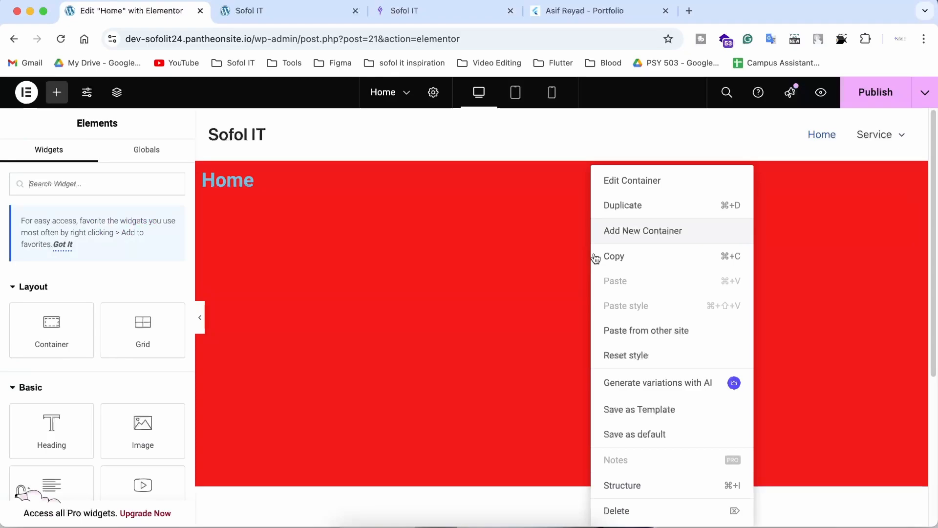
pyautogui.click(654, 209)
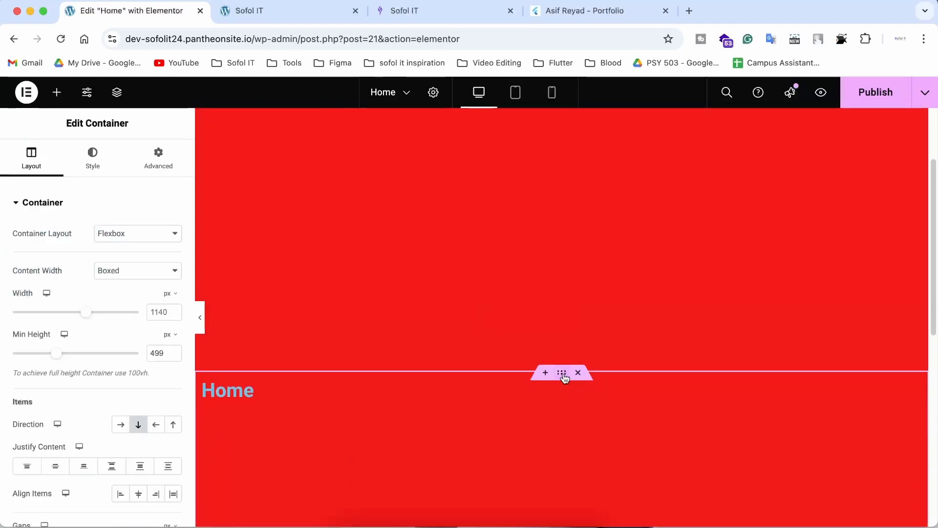
pyautogui.click(93, 163)
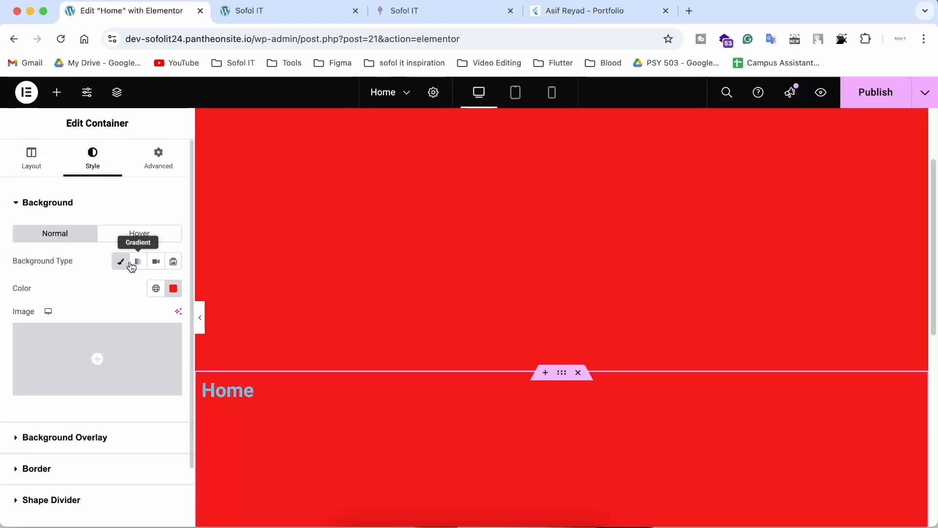
pyautogui.click(173, 288)
pyautogui.click(153, 446)
# Change the heading in the green container to "Service"
pyautogui.click(272, 391)
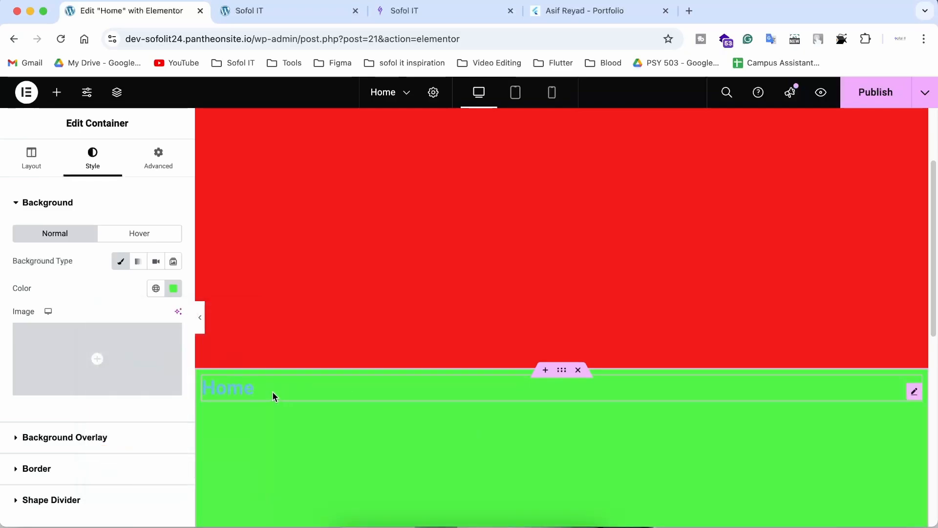
pyautogui.doubleClick(271, 392)
pyautogui.write('Service')
# Duplicate the green Service container and change the copy's background colour to blue
pyautogui.scroll(-2, 580, 328)
pyautogui.rightClick(581, 328)
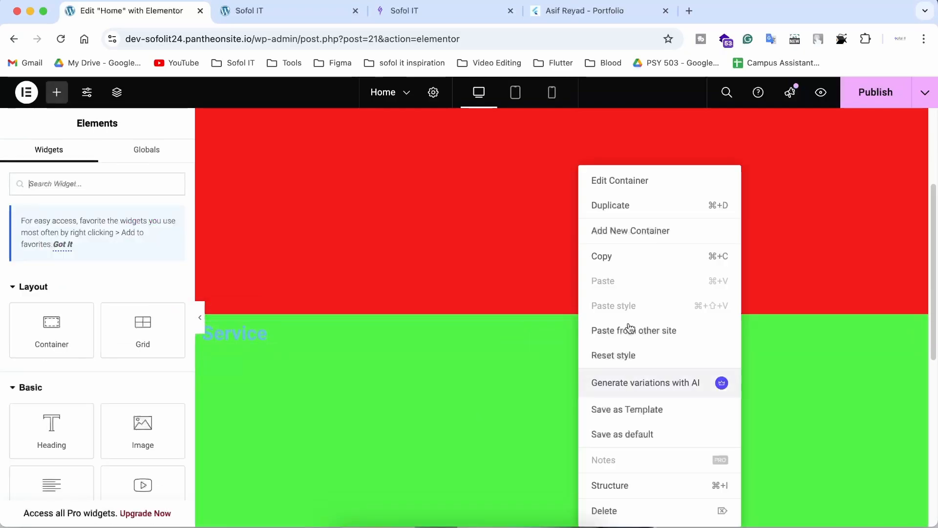
pyautogui.click(561, 324)
pyautogui.click(93, 157)
pyautogui.click(174, 287)
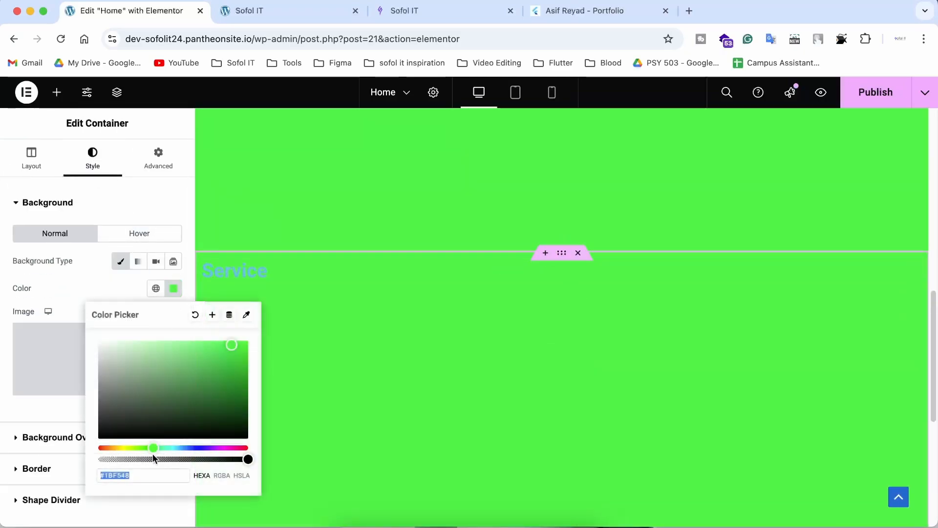
pyautogui.click(198, 446)
# Change the heading in the blue container to "Contact" and publish the page
pyautogui.click(274, 279)
pyautogui.click(252, 272)
pyautogui.write('Contact')
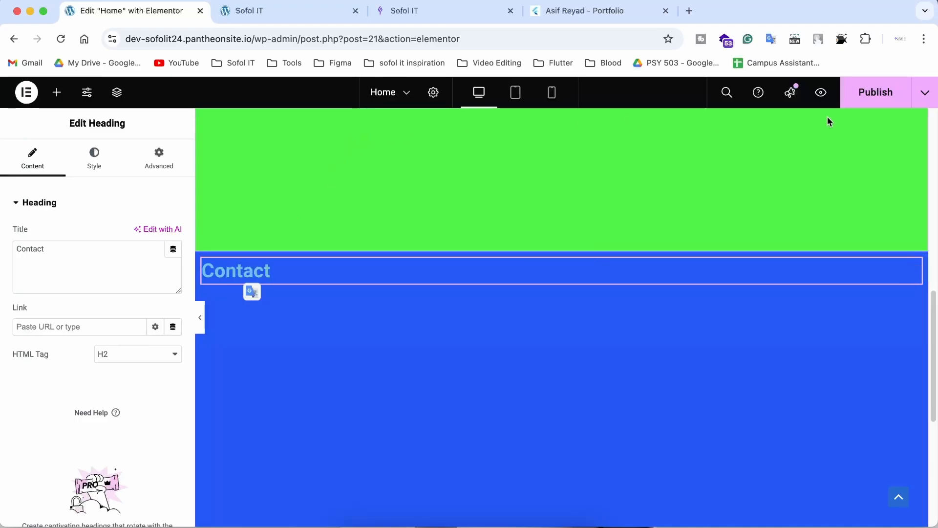
pyautogui.click(883, 93)
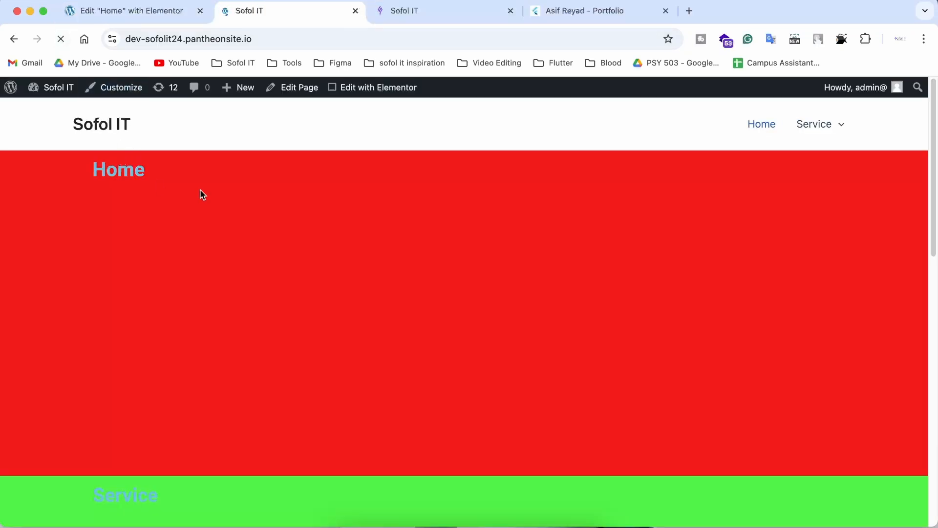
# Look through the Home, Service and Contact sections of the home page on the live Sofol IT site
pyautogui.scroll(-10, 149, 146)
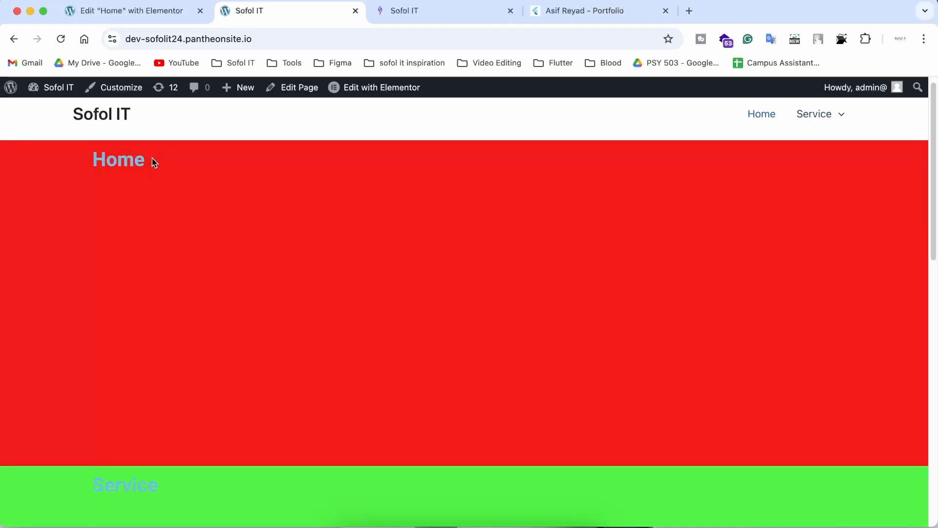
pyautogui.scroll(-5, 149, 147)
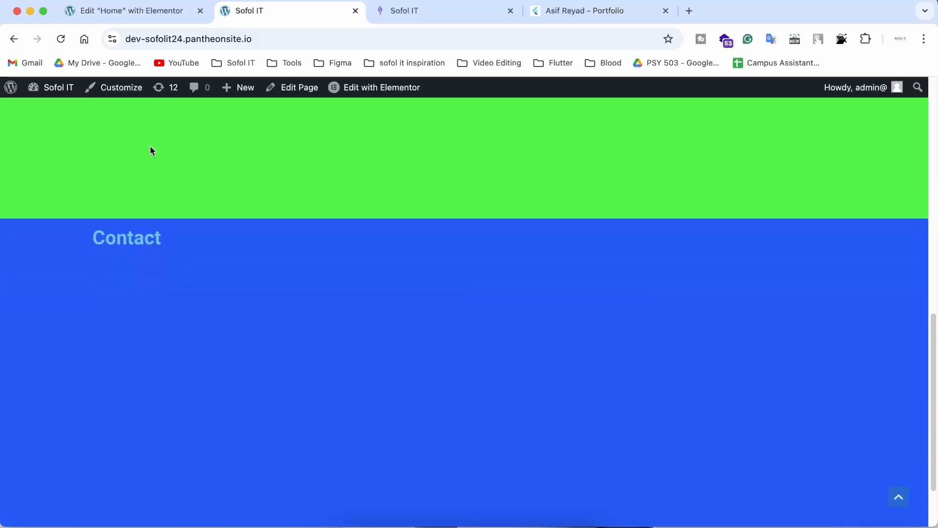
pyautogui.press('Home')
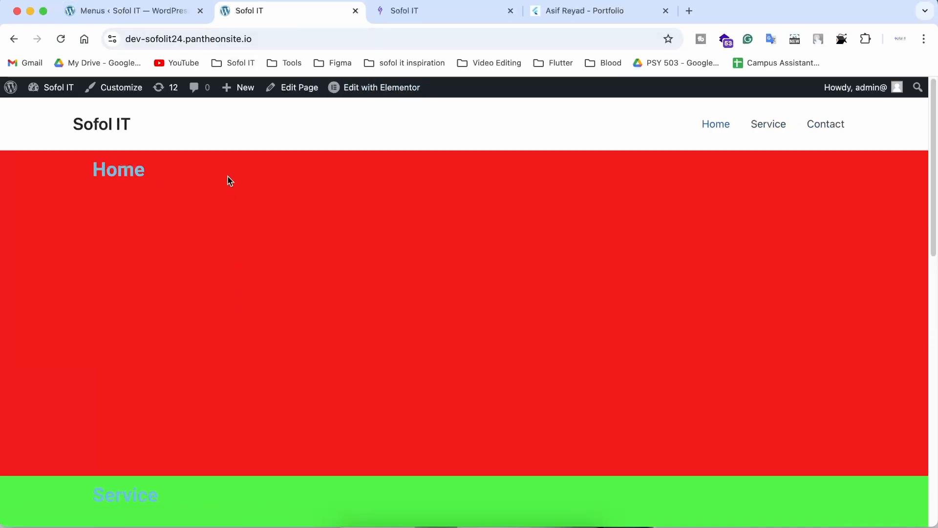
pyautogui.scroll(-3, 230, 323)
pyautogui.scroll(3, 399, 310)
pyautogui.scroll(-8, 152, 313)
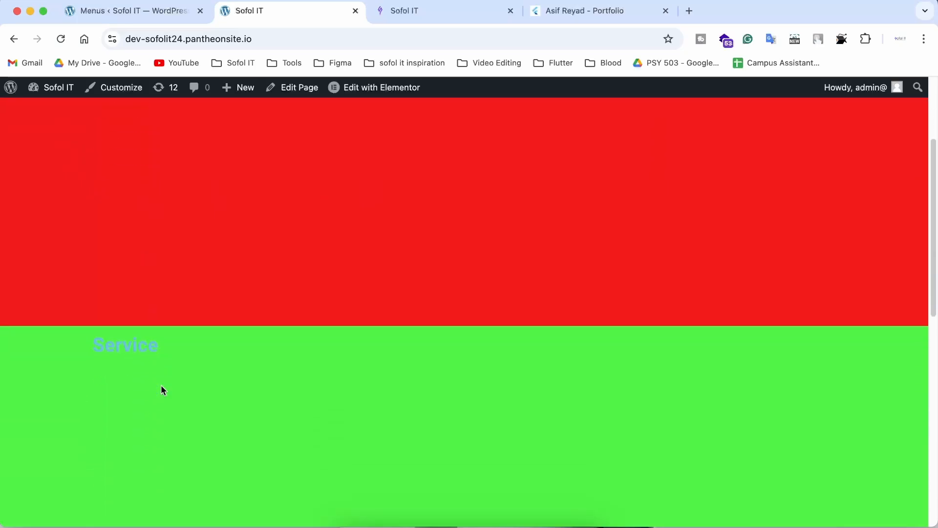
pyautogui.scroll(4, 164, 350)
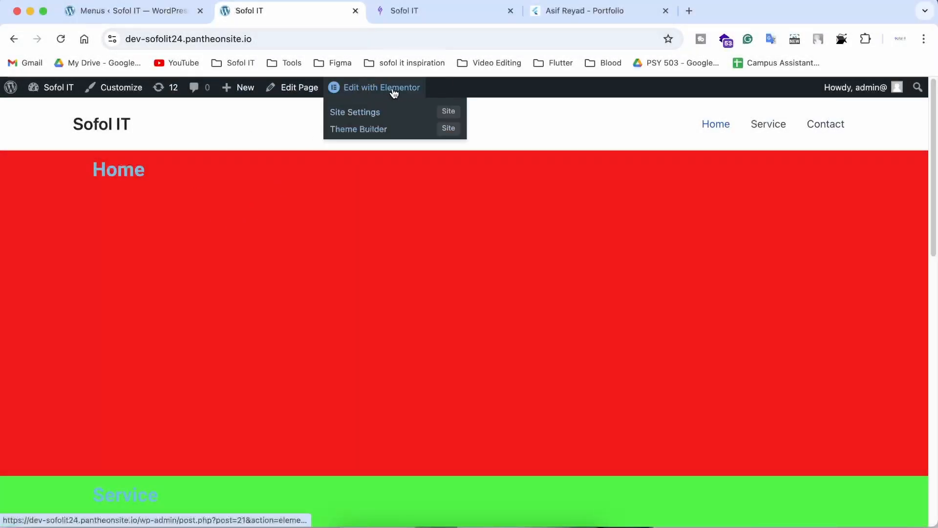
# Open the home page in Elementor and set the red Home container's CSS ID to "home"
pyautogui.click(387, 91)
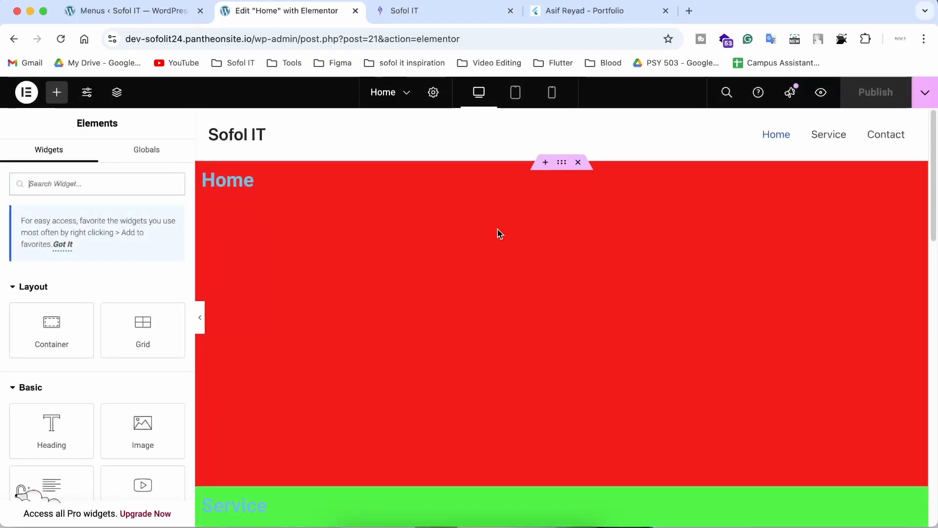
pyautogui.click(563, 164)
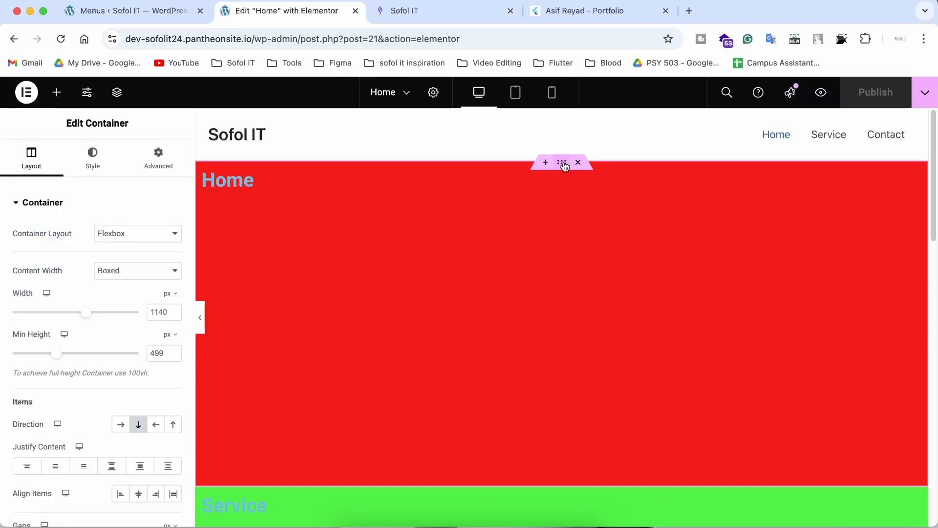
pyautogui.click(159, 158)
pyautogui.scroll(-3, 144, 191)
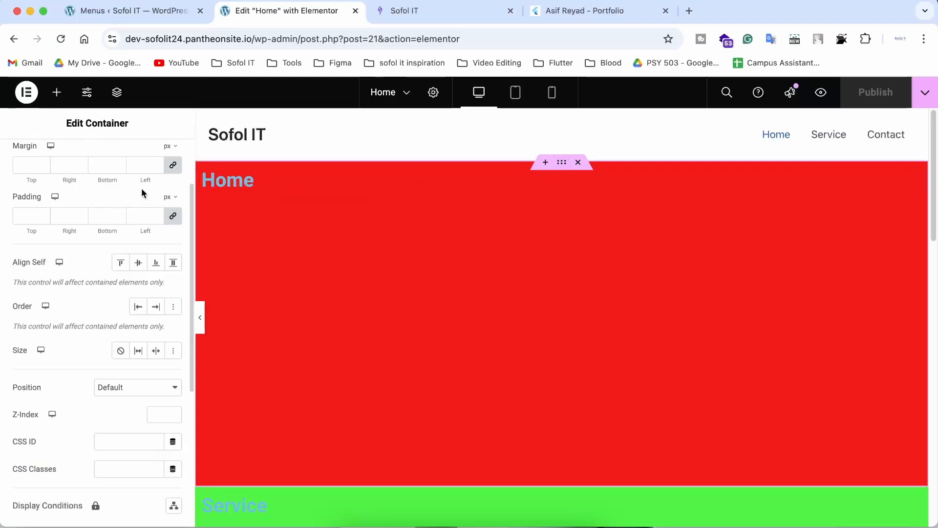
pyautogui.scroll(-2, 141, 189)
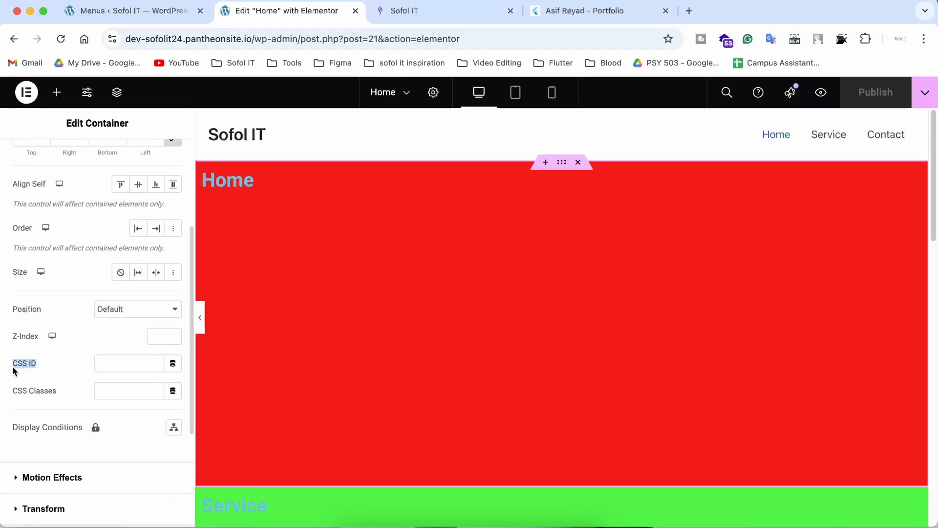
pyautogui.click(115, 364)
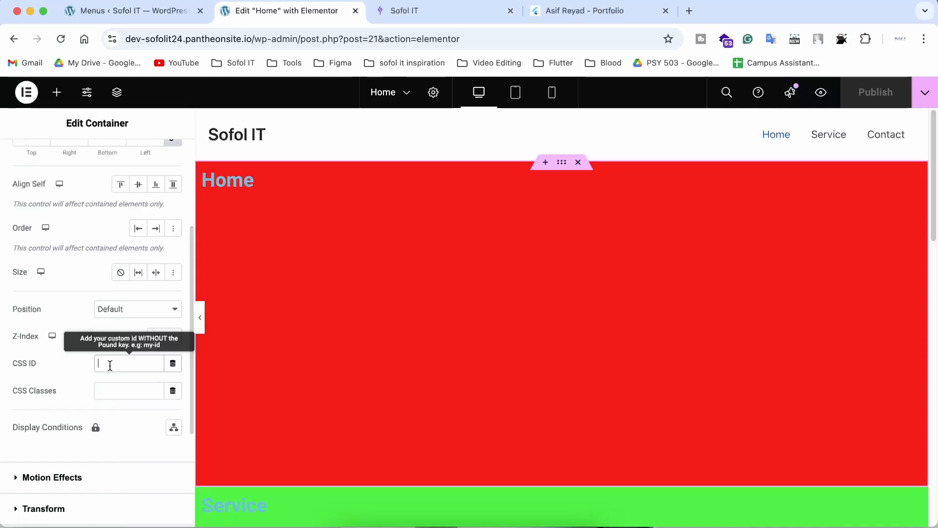
pyautogui.write('home')
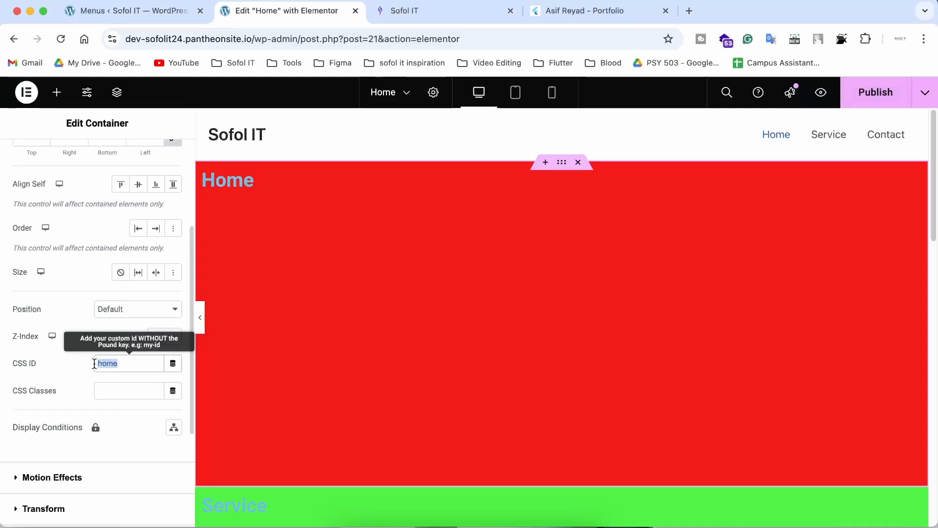
pyautogui.click(130, 361)
pyautogui.moveTo(122, 362); pyautogui.dragTo(88, 363)
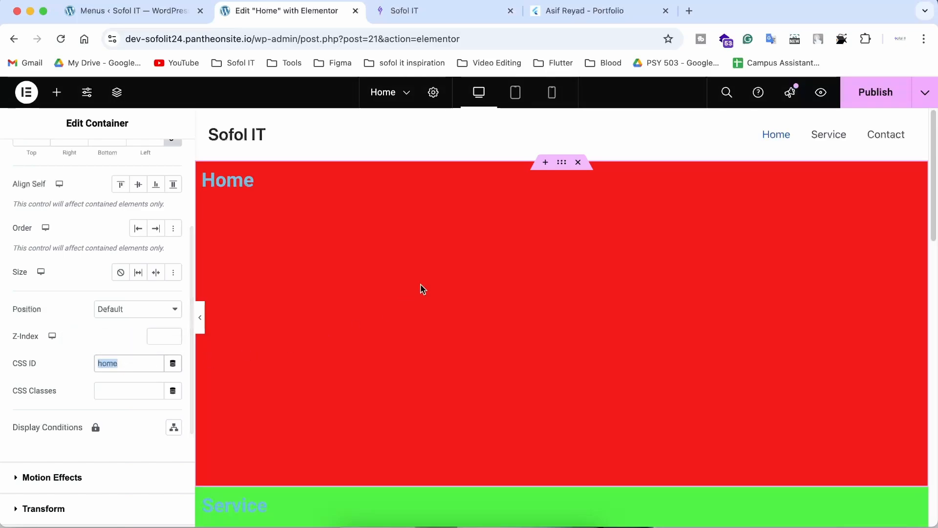
# Set the CSS ID of the green Service container to "service"
pyautogui.scroll(-2, 427, 427)
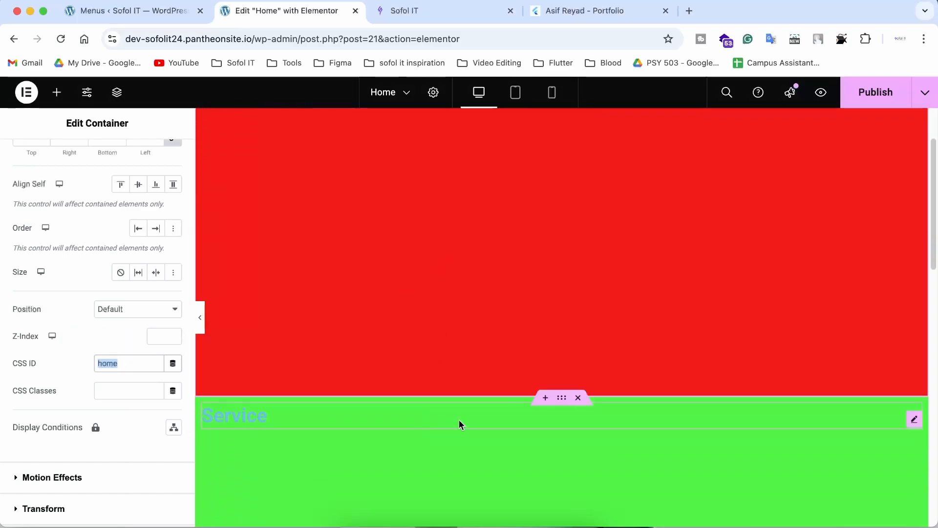
pyautogui.click(562, 398)
pyautogui.click(158, 159)
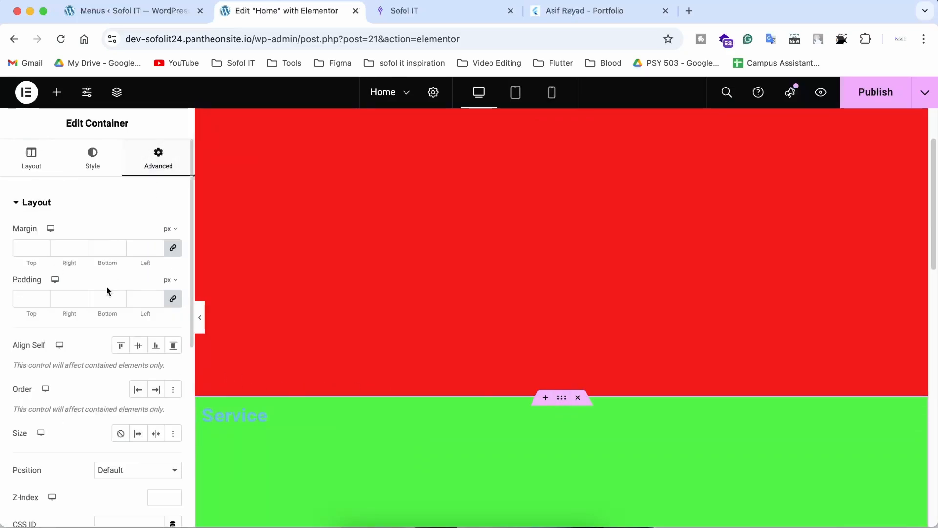
pyautogui.scroll(-3, 86, 319)
pyautogui.scroll(-1, 86, 319)
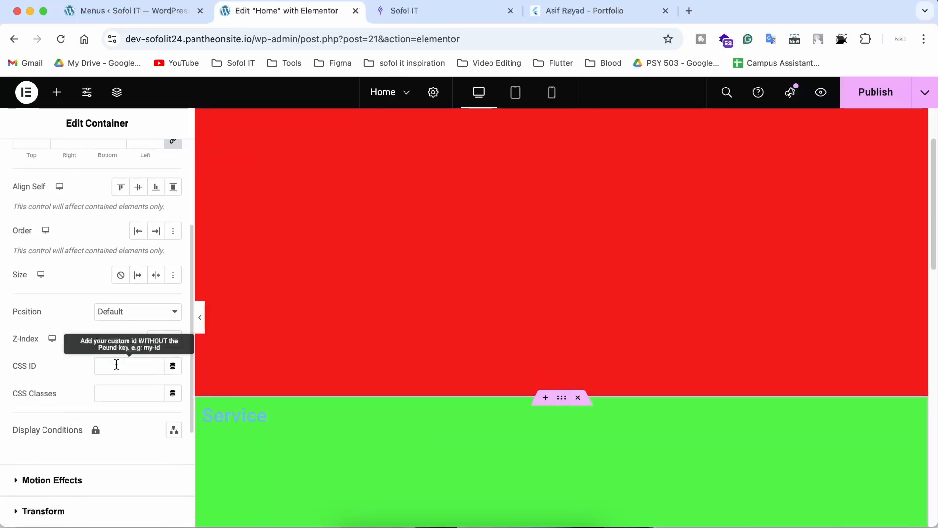
pyautogui.write('service')
# Set the blue Contact container's CSS ID to "contact" and publish the page
pyautogui.scroll(-7, 286, 368)
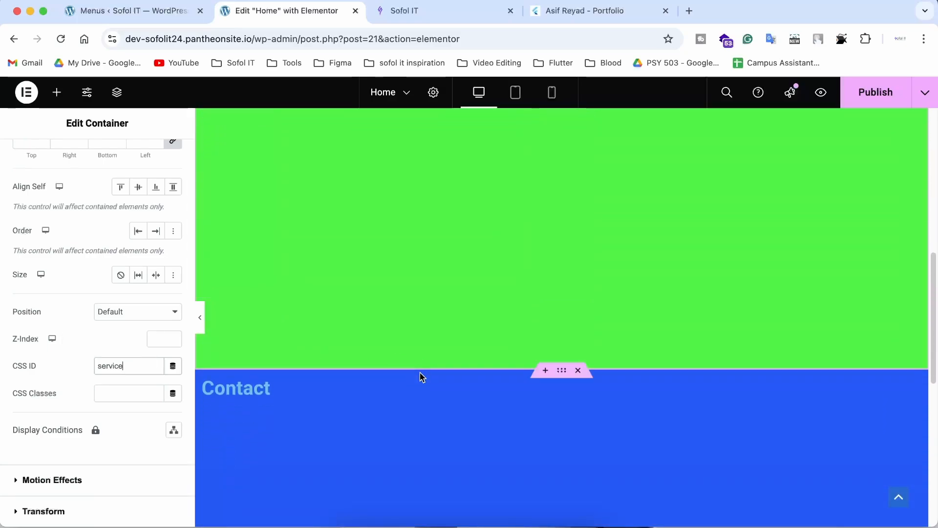
pyautogui.click(561, 370)
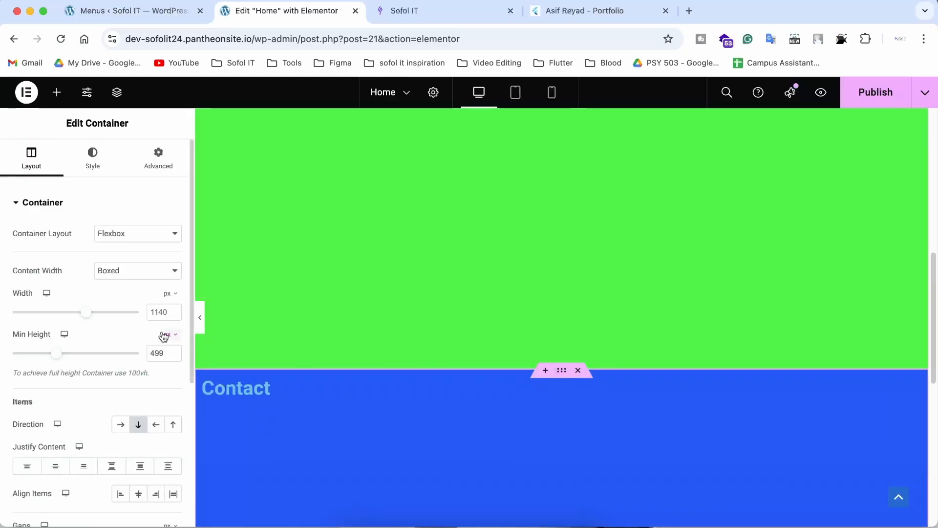
pyautogui.click(162, 157)
pyautogui.scroll(-1, 75, 420)
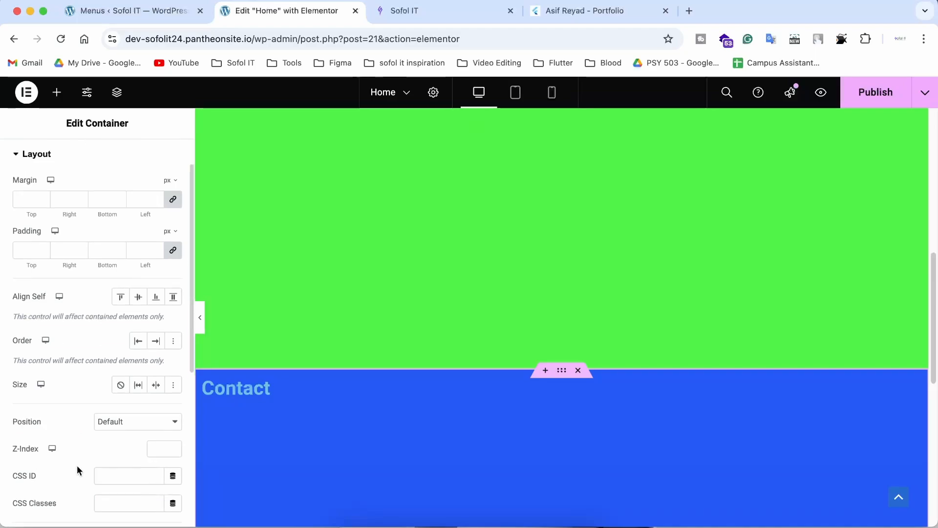
pyautogui.write('contact')
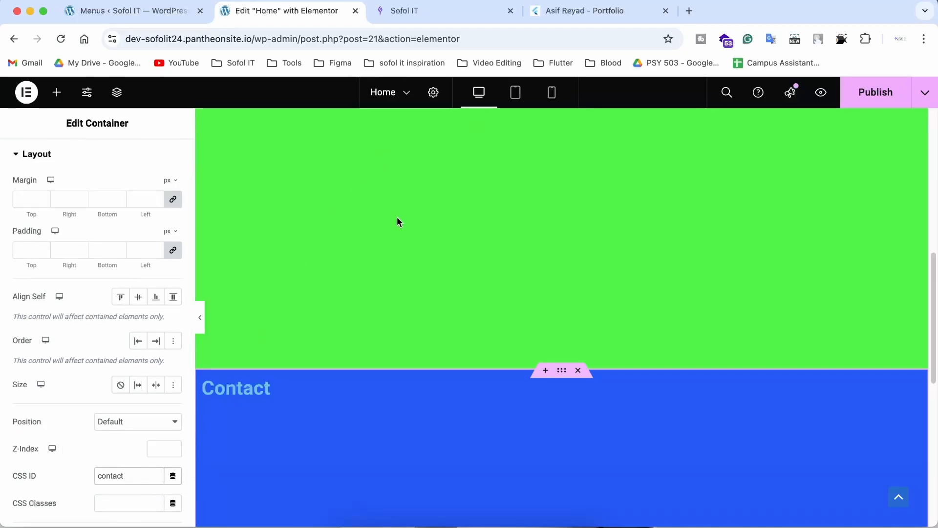
pyautogui.click(880, 92)
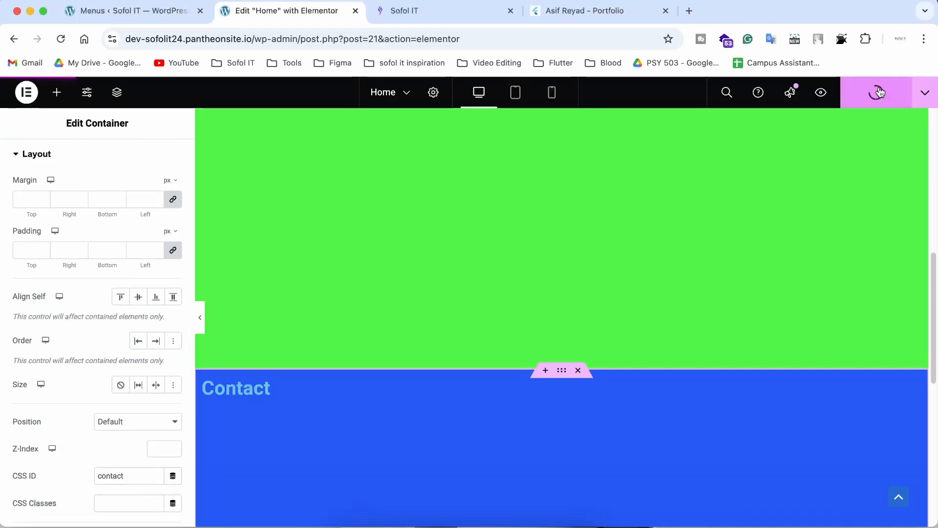
pyautogui.click(880, 92)
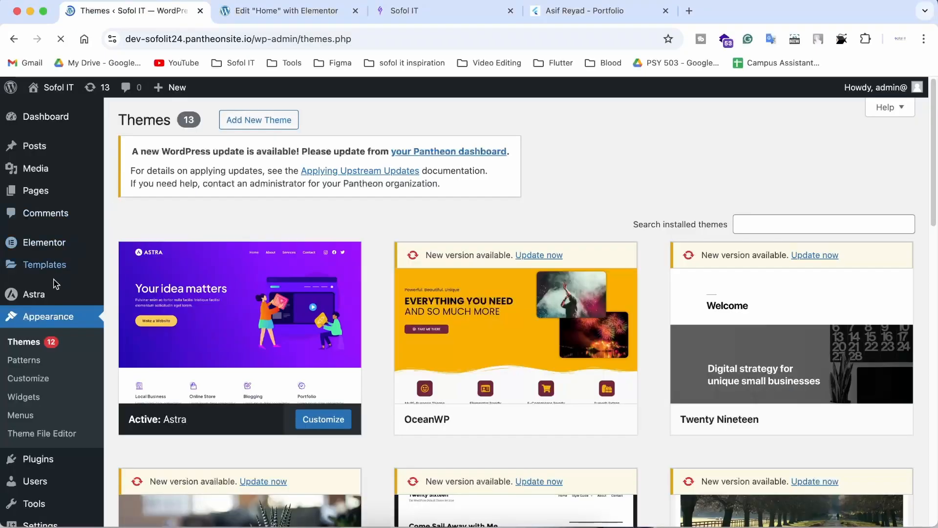
# Start a new WordPress navigation menu and name it "single-page-menu"
pyautogui.click(21, 415)
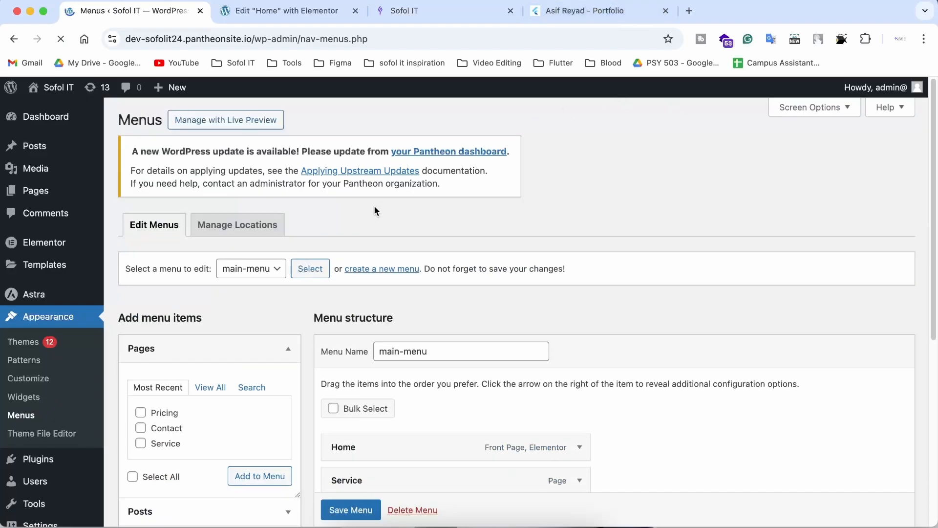
pyautogui.scroll(-3, 397, 313)
pyautogui.scroll(3, 357, 259)
pyautogui.click(372, 270)
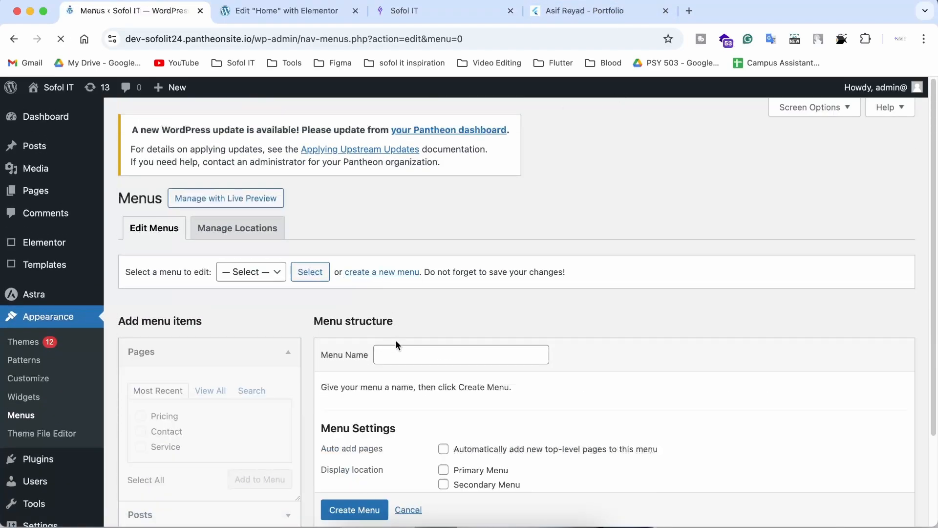
pyautogui.click(396, 352)
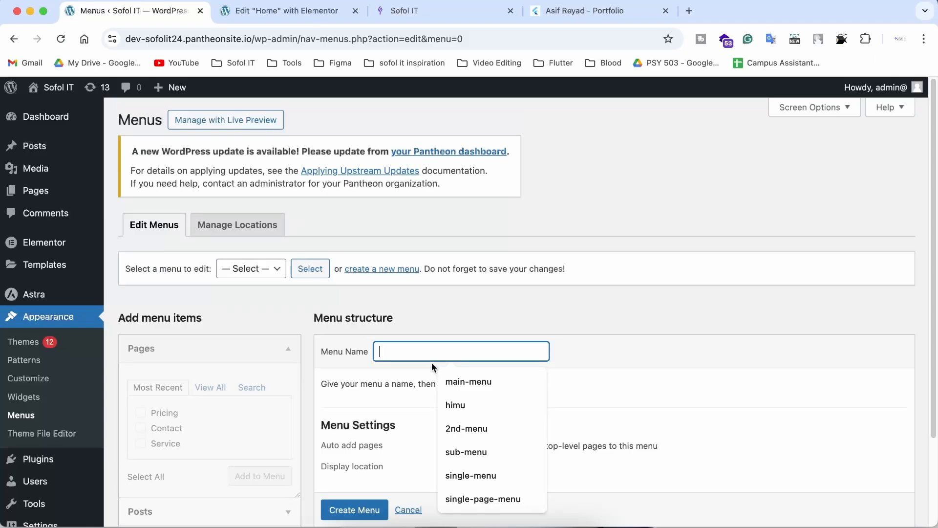
pyautogui.click(483, 499)
# Assign the new menu to the Primary Menu display location and create it
pyautogui.scroll(-2, 435, 373)
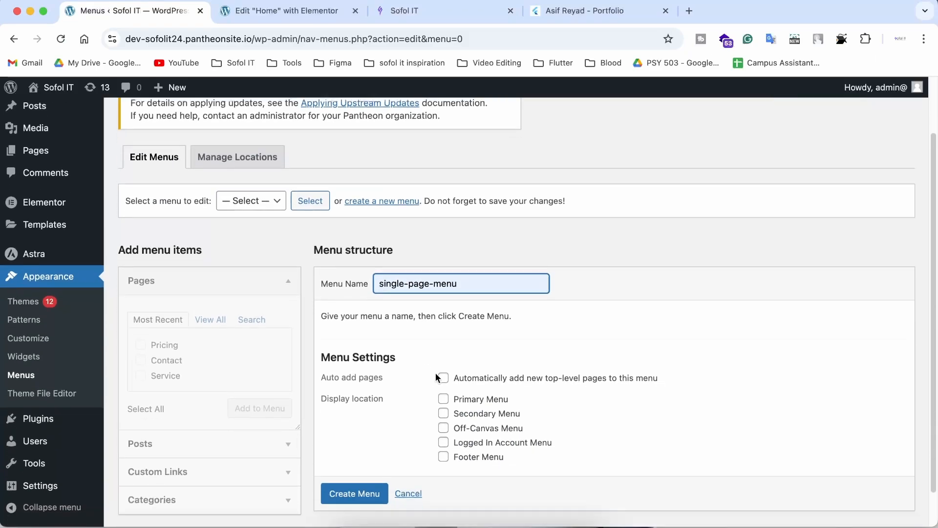
pyautogui.scroll(-1, 435, 377)
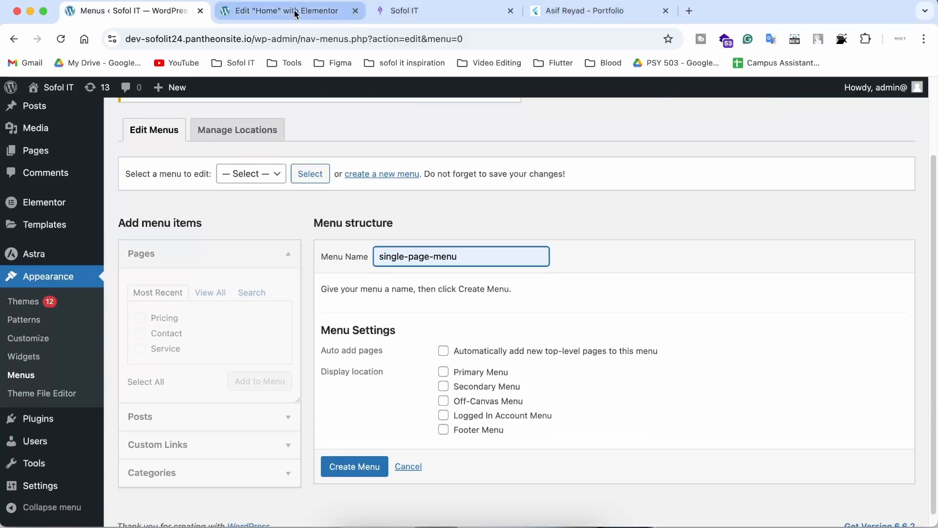
pyautogui.click(443, 372)
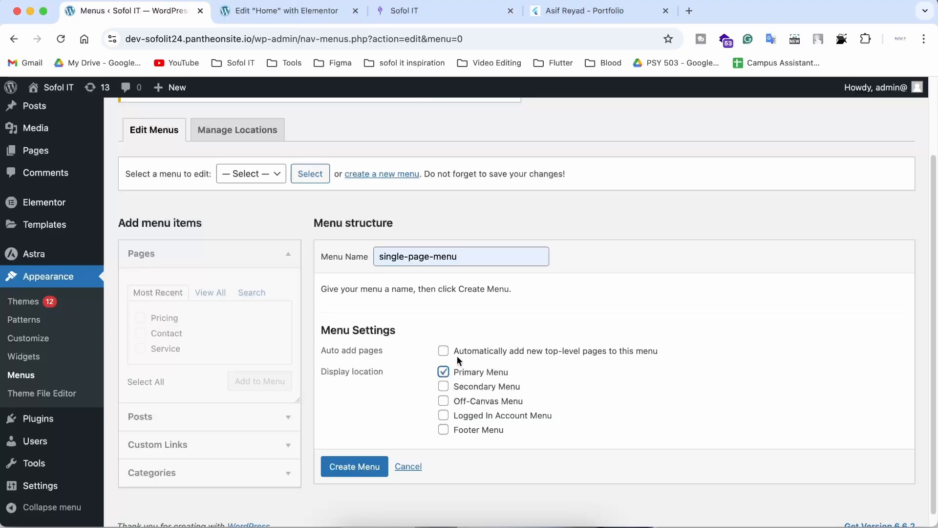
pyautogui.scroll(1, 444, 377)
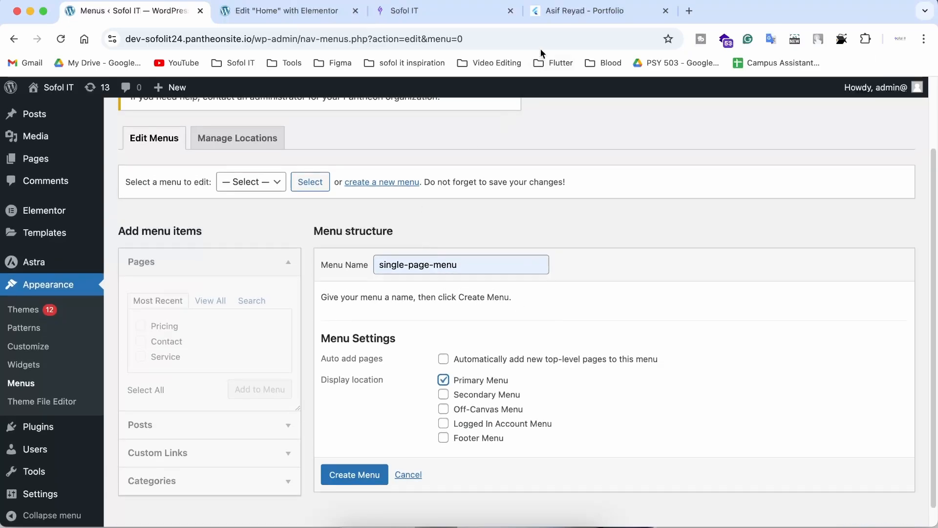
pyautogui.click(283, 10)
pyautogui.scroll(-2, 313, 200)
pyautogui.scroll(2, 303, 184)
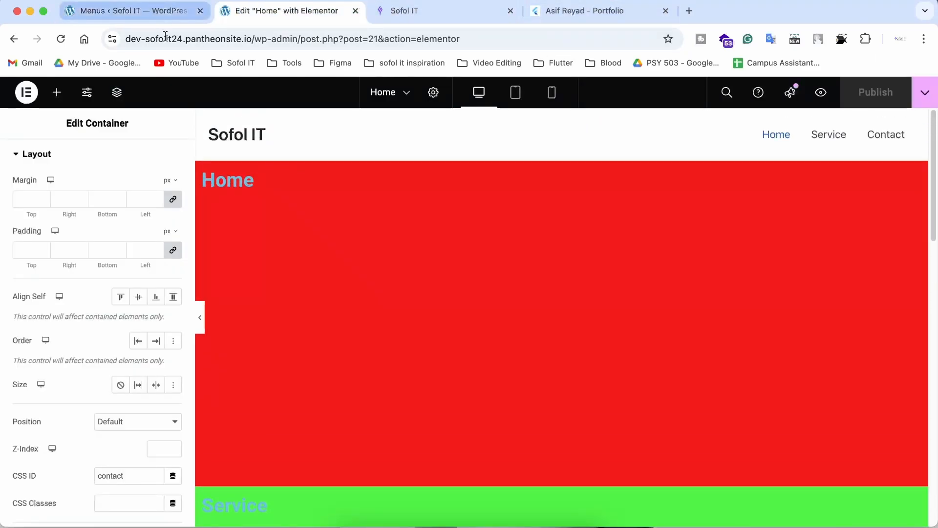
pyautogui.click(94, 12)
pyautogui.scroll(-1, 127, 399)
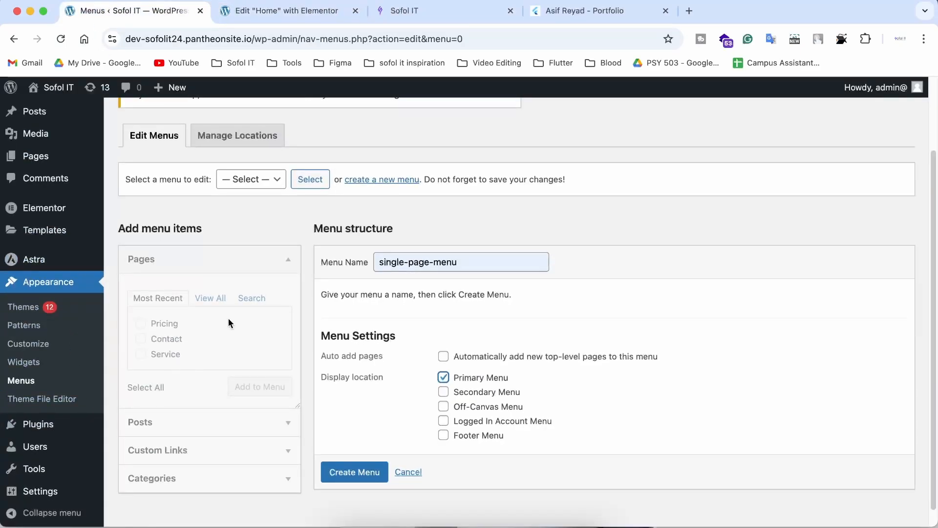
pyautogui.click(349, 471)
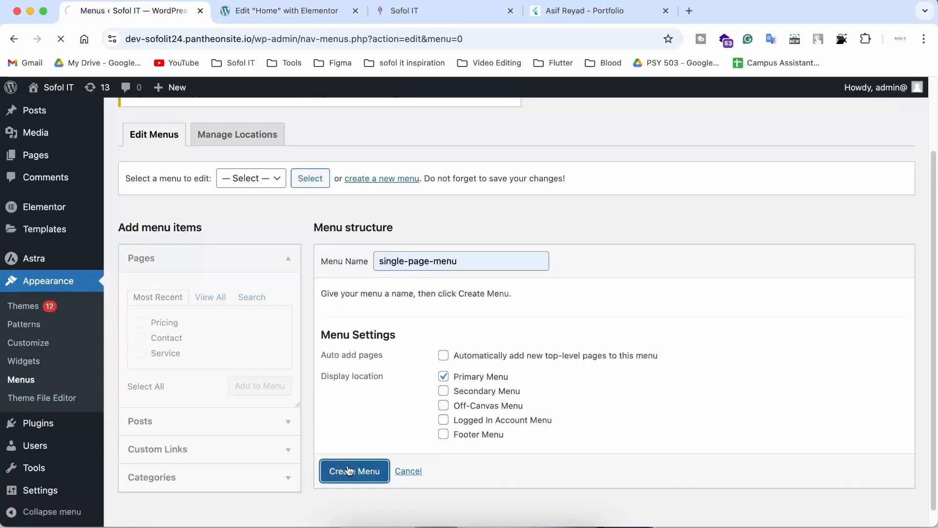
# Add a custom link with the text "Home" and the URL "#home" to single-page-menu
pyautogui.scroll(-3, 154, 409)
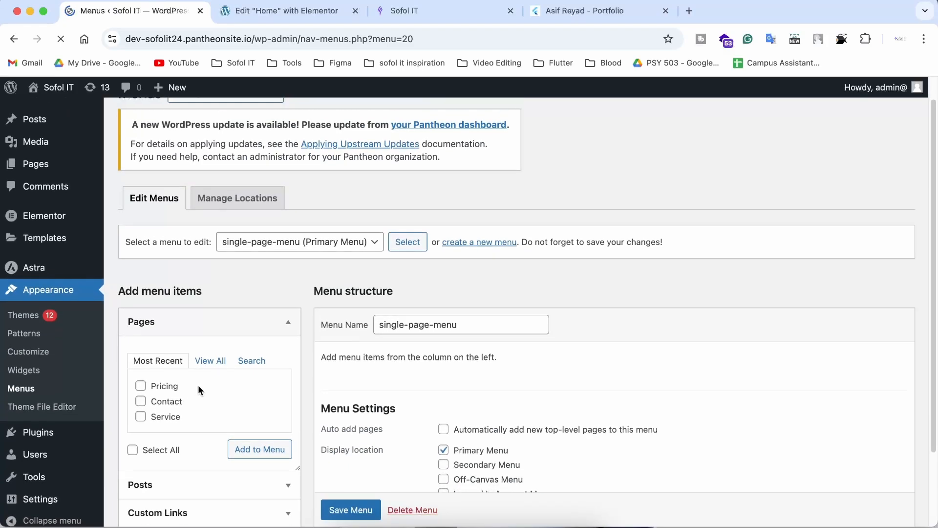
pyautogui.scroll(-2, 164, 411)
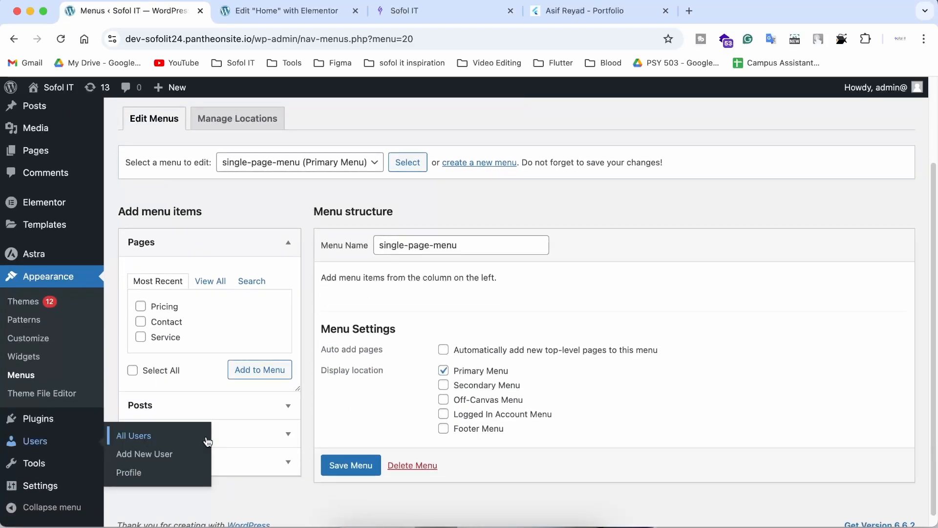
pyautogui.click(272, 439)
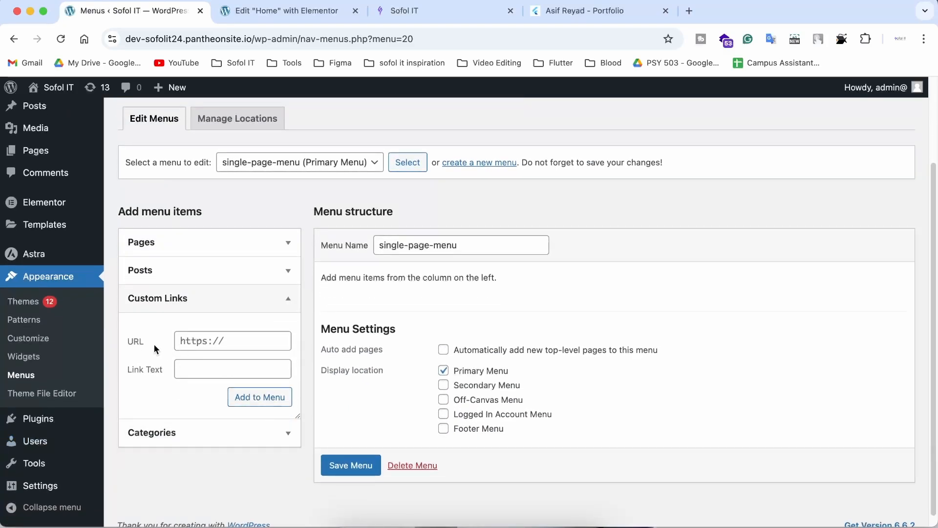
pyautogui.click(189, 369)
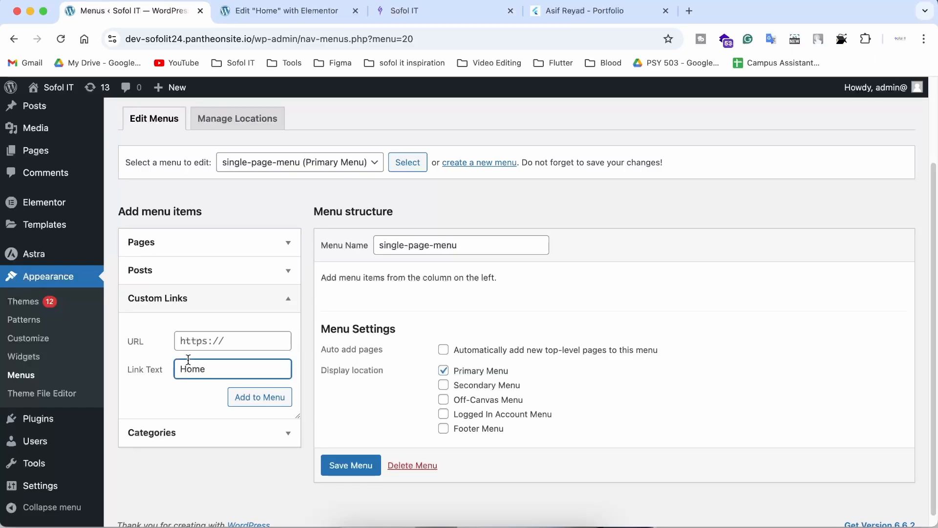
pyautogui.click(201, 342)
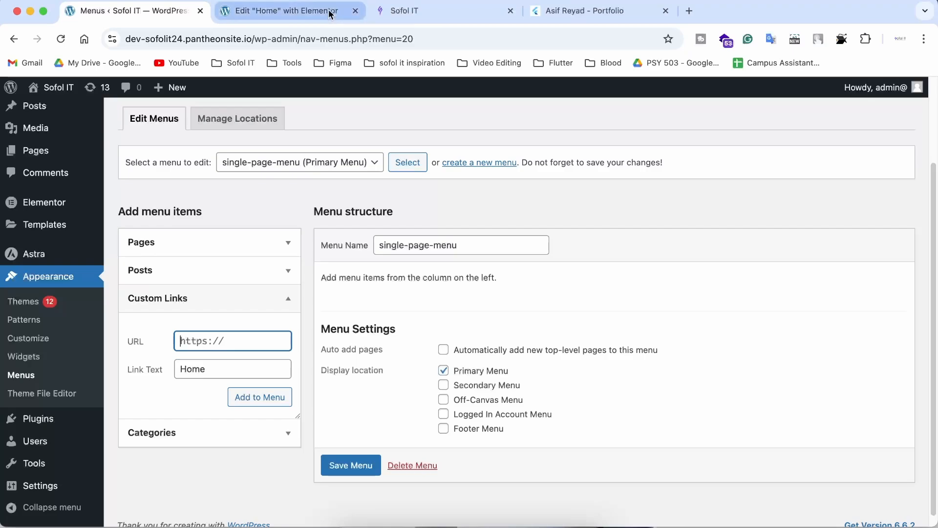
pyautogui.click(286, 11)
pyautogui.scroll(-3, 67, 367)
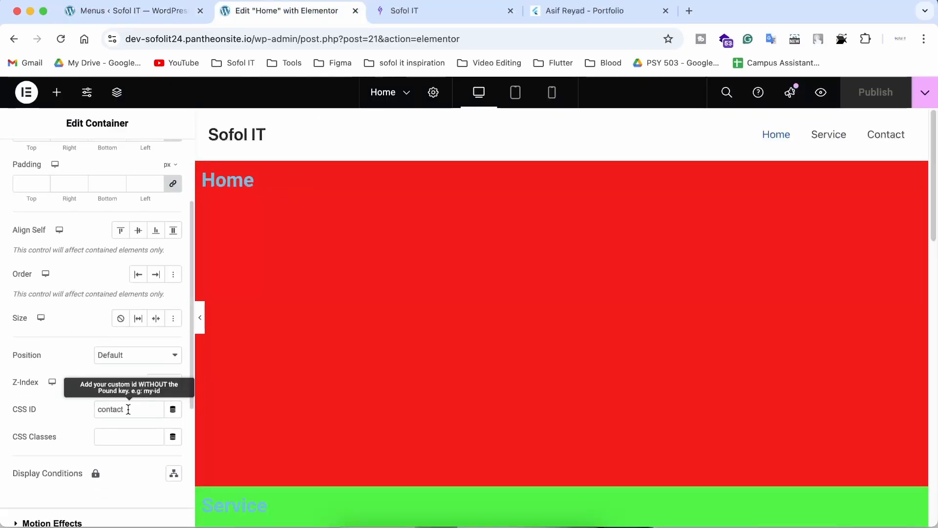
pyautogui.click(130, 11)
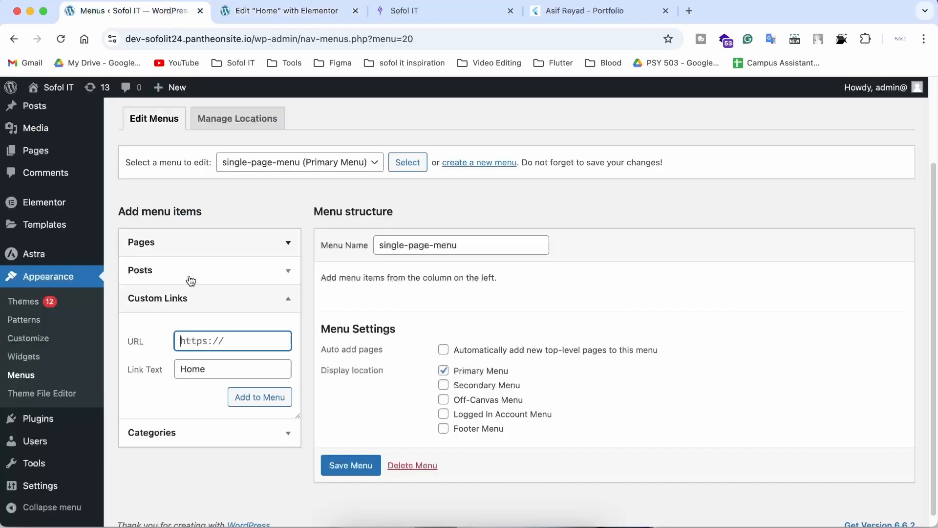
pyautogui.write('#home')
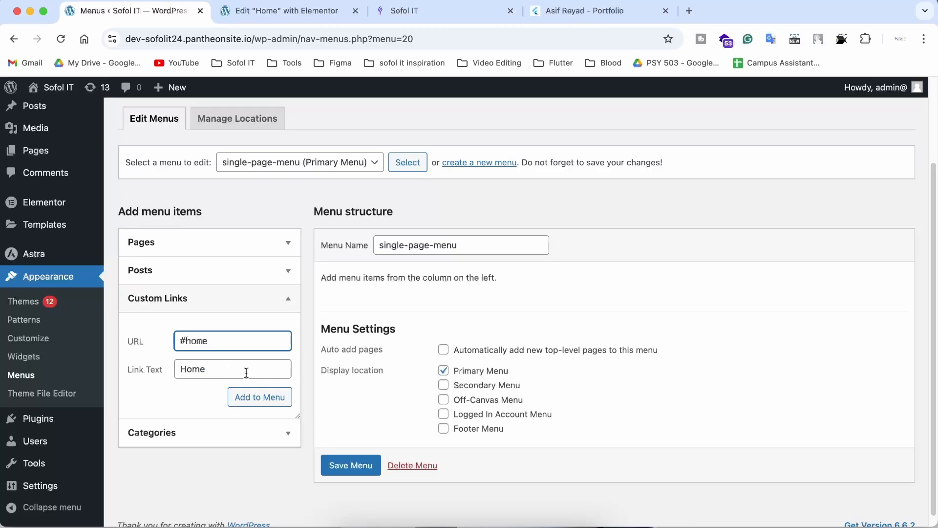
pyautogui.click(258, 397)
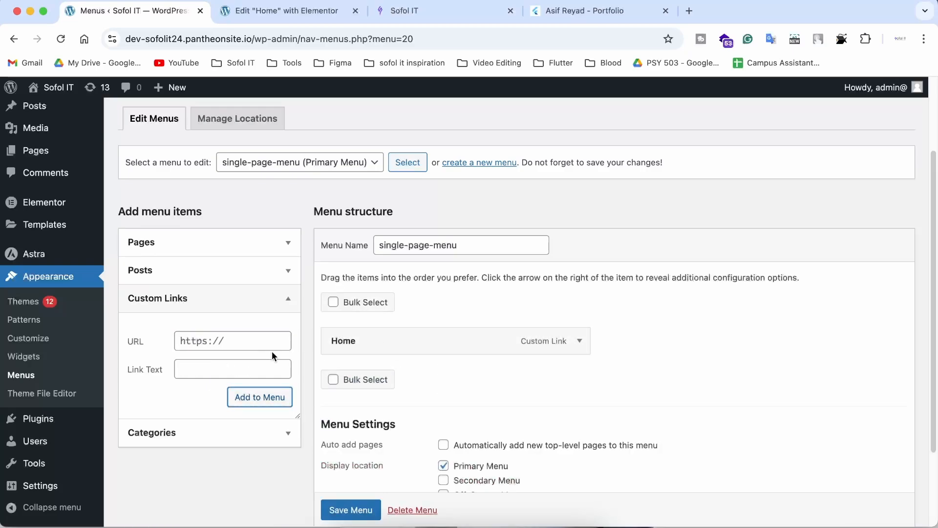
# Add a custom link with the text "Service" and the URL "#service" to single-page-menu
pyautogui.click(233, 342)
pyautogui.write('#service')
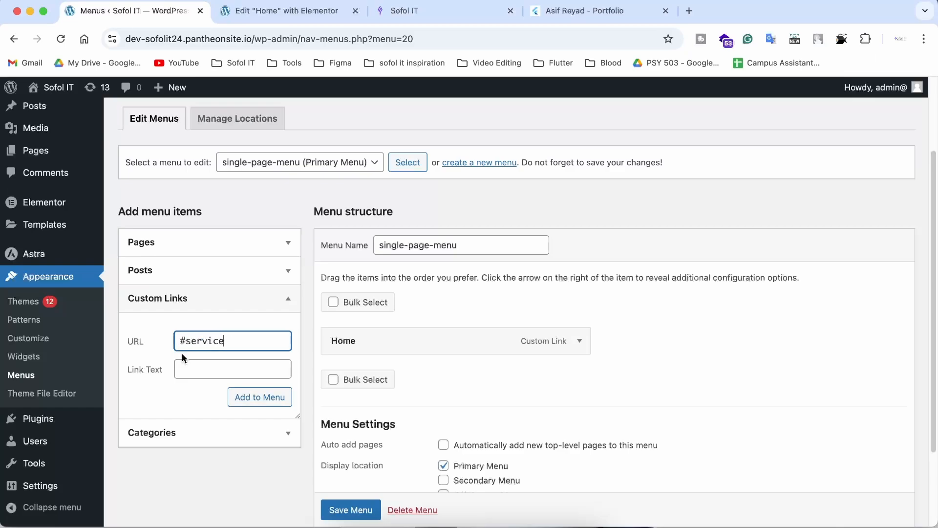
pyautogui.click(187, 374)
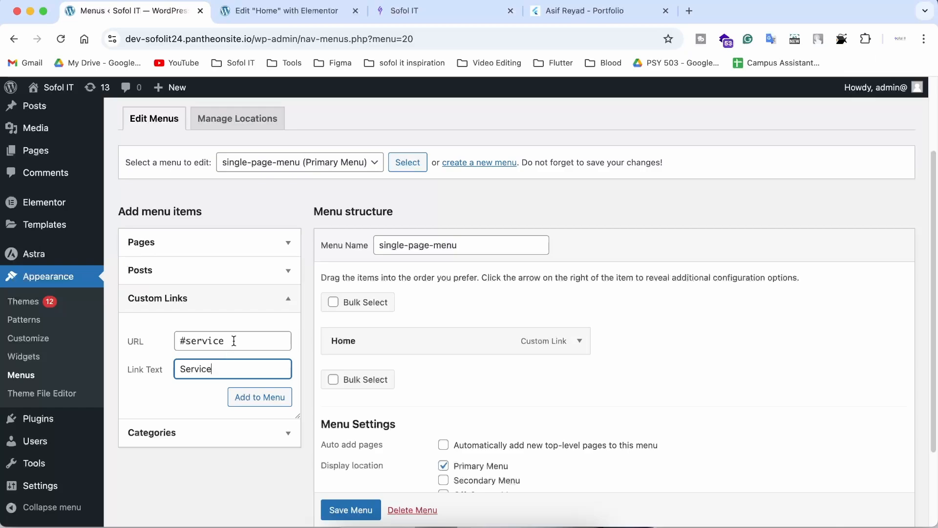
pyautogui.moveTo(234, 341); pyautogui.dragTo(191, 340)
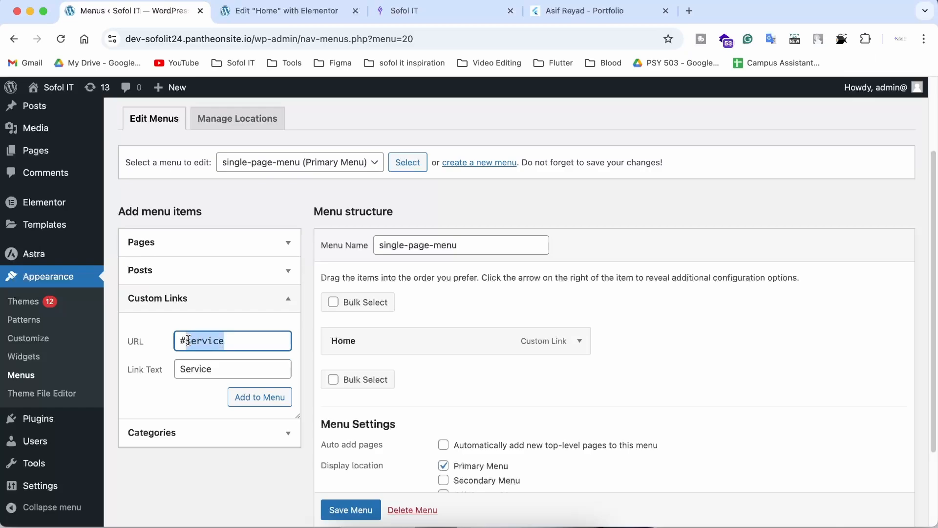
pyautogui.click(283, 11)
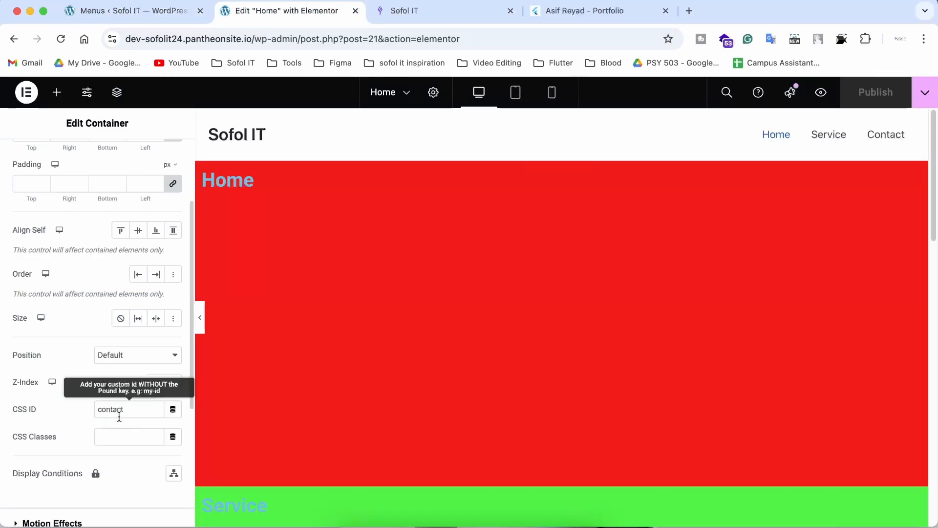
pyautogui.click(132, 11)
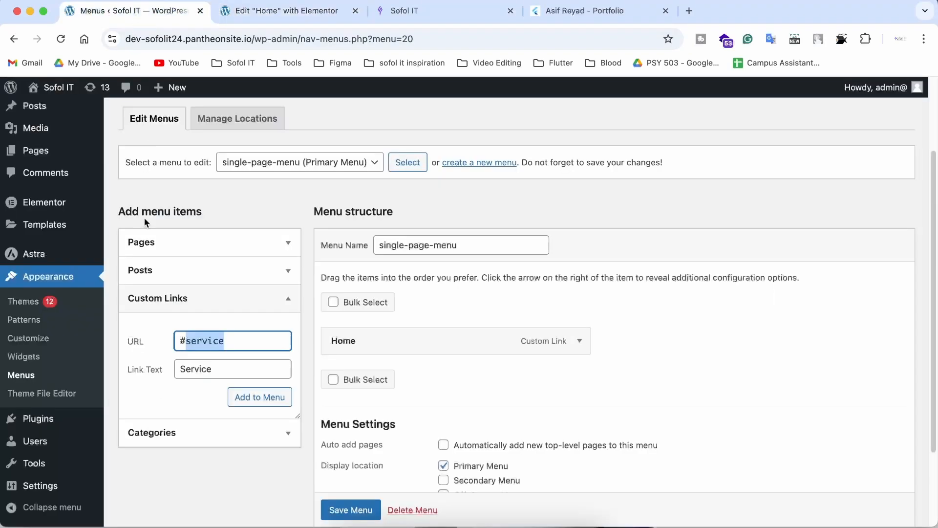
pyautogui.click(265, 396)
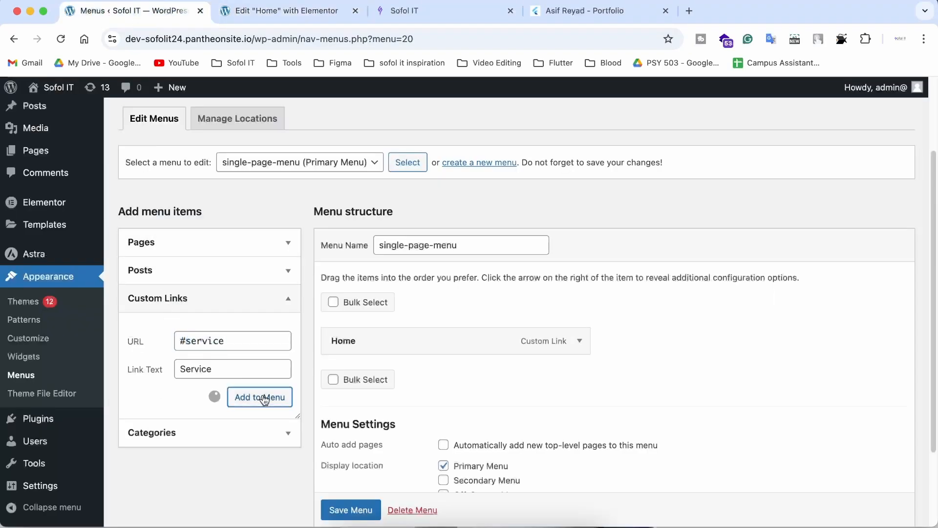
# Add a custom link with the text "Contact" and the URL "#contact", and save single-page-menu
pyautogui.click(223, 340)
pyautogui.press('super+a')
pyautogui.write('#')
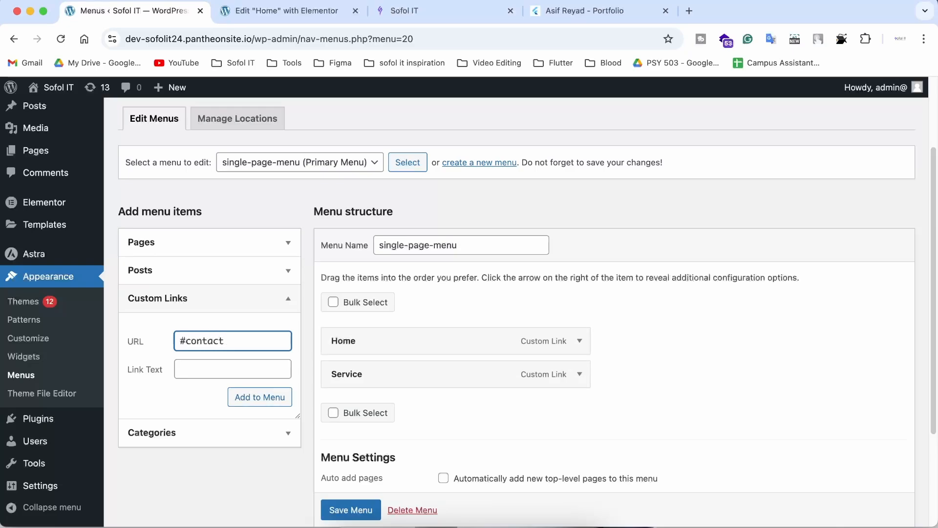
pyautogui.click(206, 365)
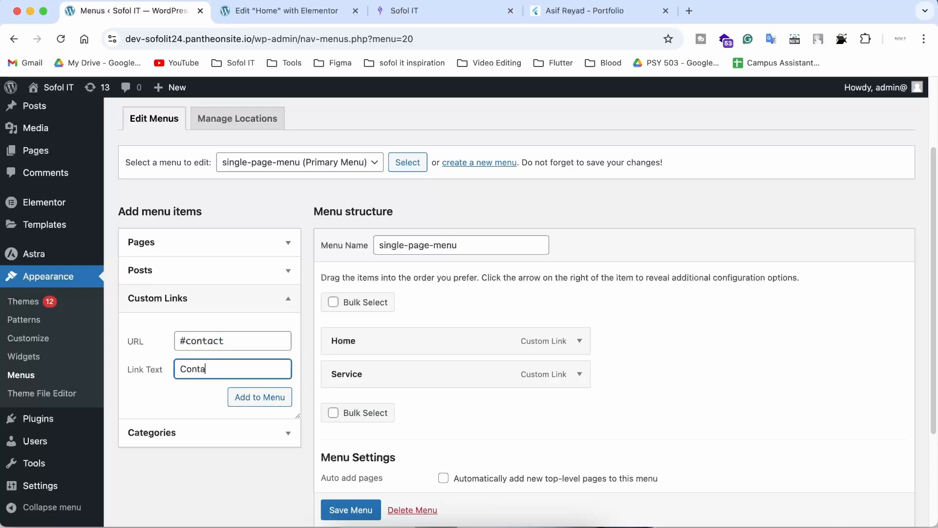
pyautogui.click(236, 399)
pyautogui.scroll(-4, 382, 175)
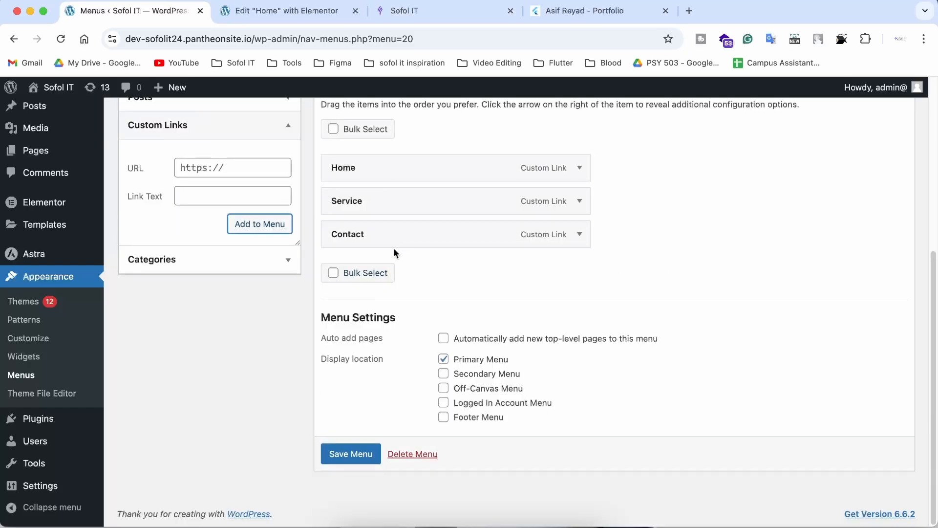
pyautogui.click(360, 453)
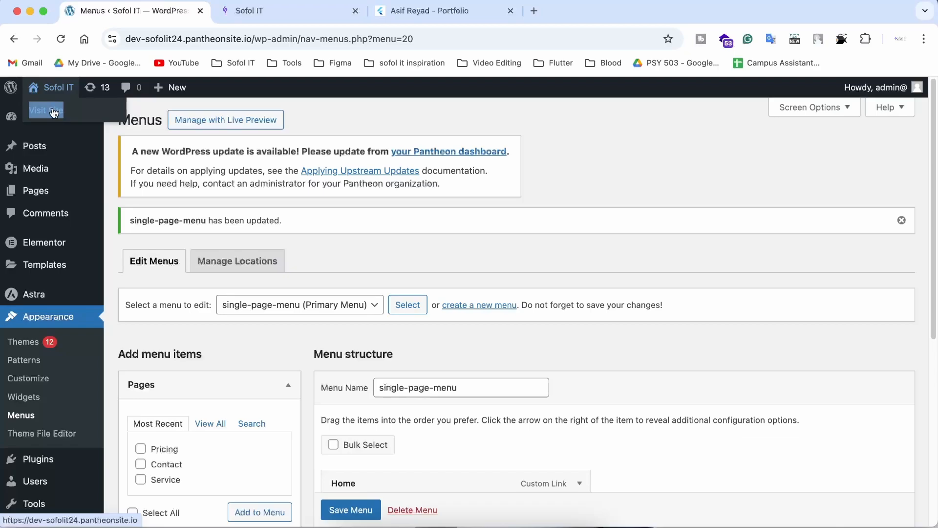
# Open the WordPress site in a new browser tab and test the Home, Service and Contact links in its header menu
pyautogui.rightClick(54, 112)
pyautogui.click(80, 113)
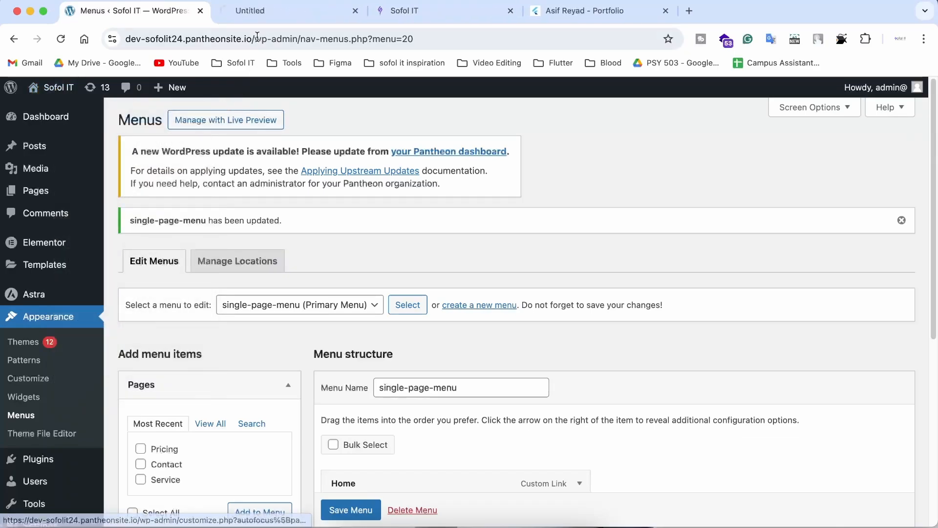
pyautogui.click(257, 14)
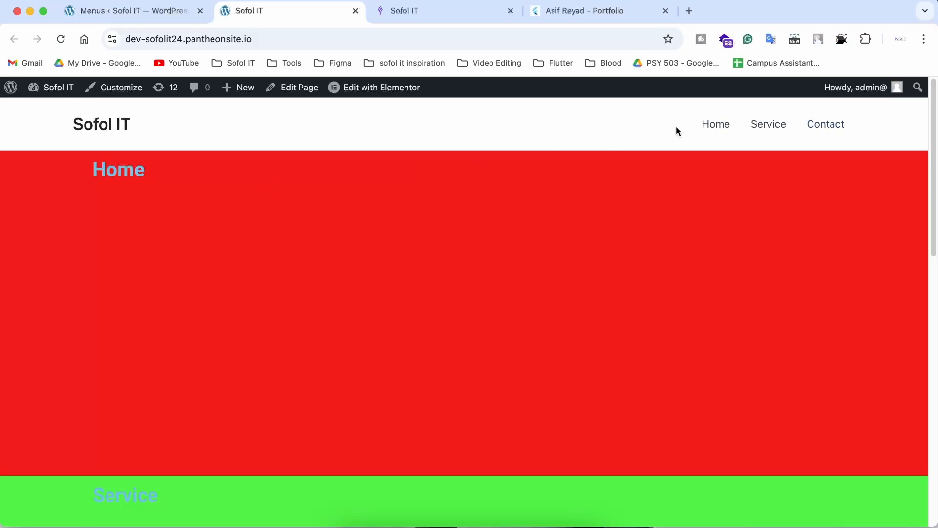
pyautogui.click(714, 125)
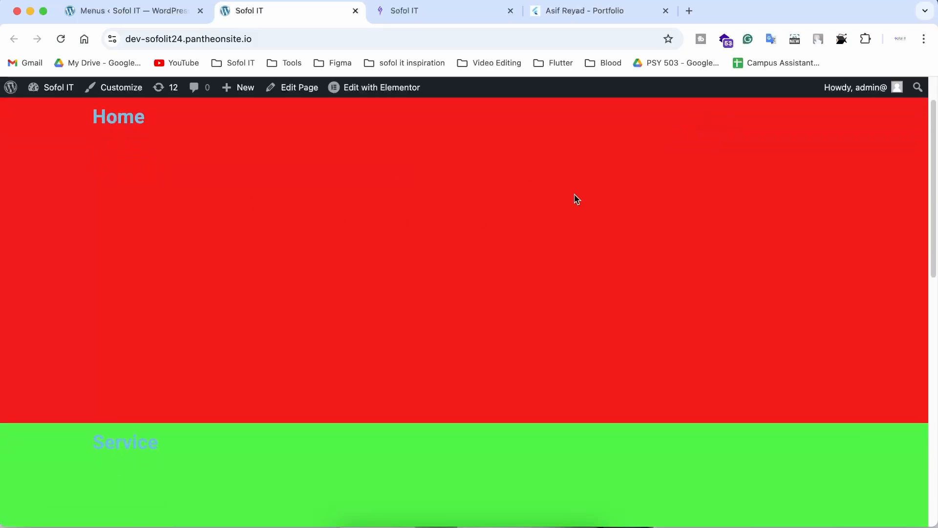
pyautogui.click(767, 128)
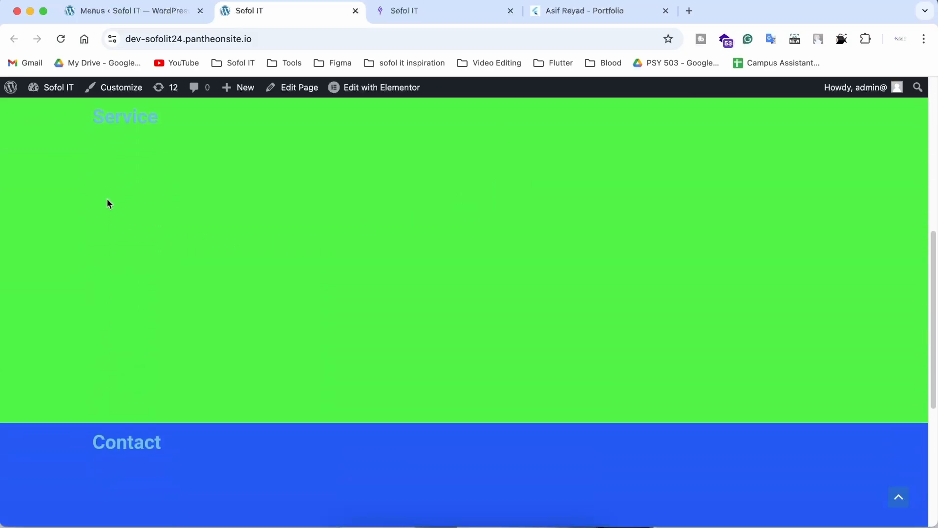
pyautogui.scroll(6, 587, 190)
pyautogui.click(830, 126)
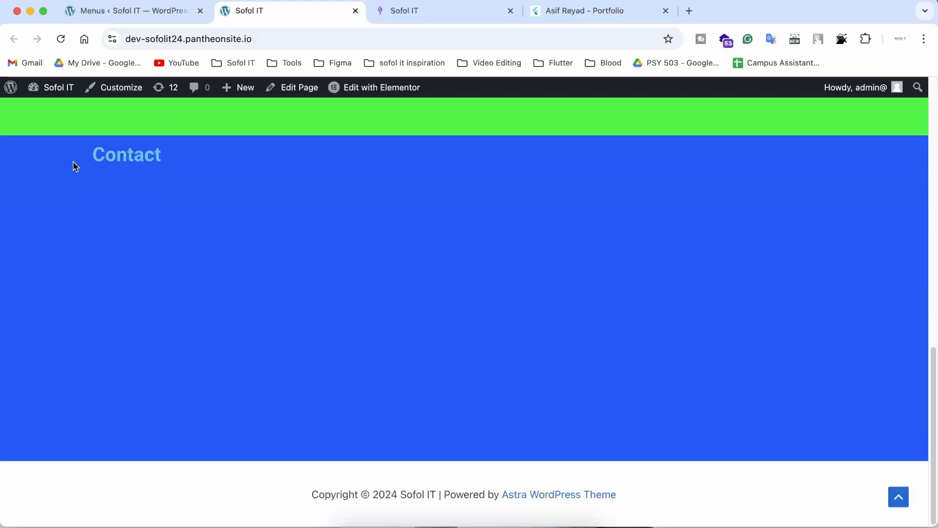
pyautogui.scroll(15, 328, 245)
# Compare the header navigation of the sofolit.vercel.app site and the portfolio site by following their menu links, and return to the WordPress site
pyautogui.click(446, 10)
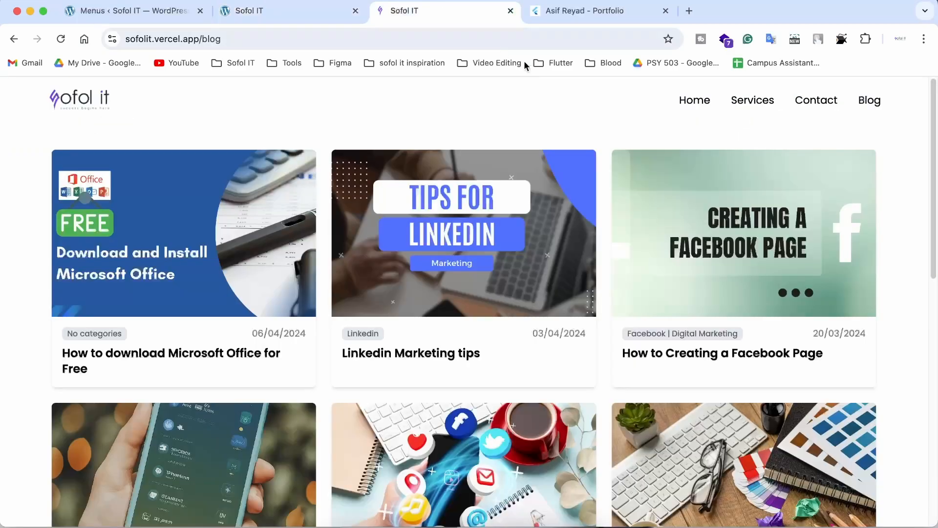
pyautogui.click(693, 100)
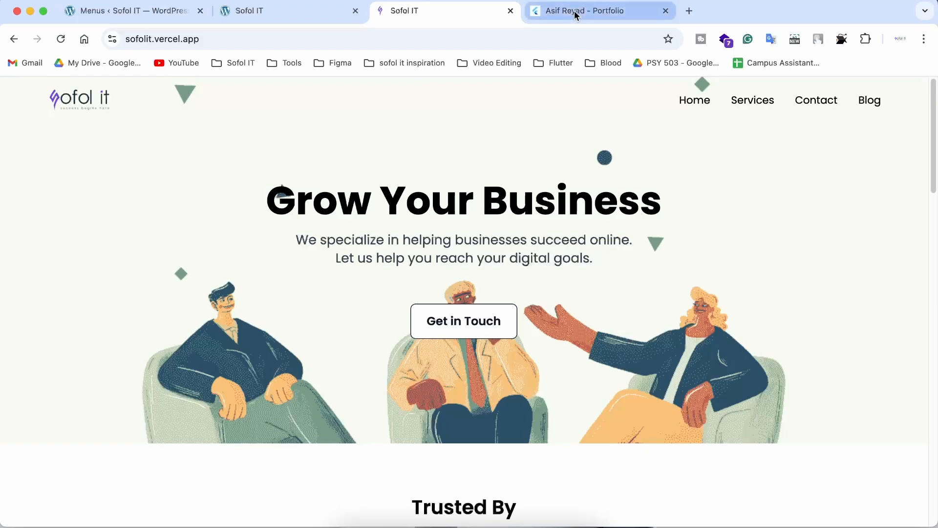
pyautogui.click(576, 11)
pyautogui.scroll(-5, 617, 168)
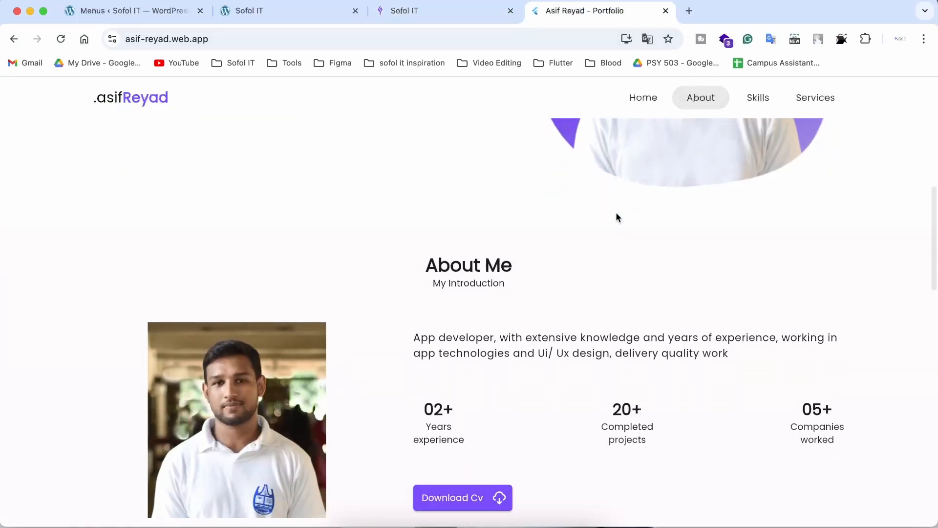
pyautogui.click(756, 100)
pyautogui.click(813, 97)
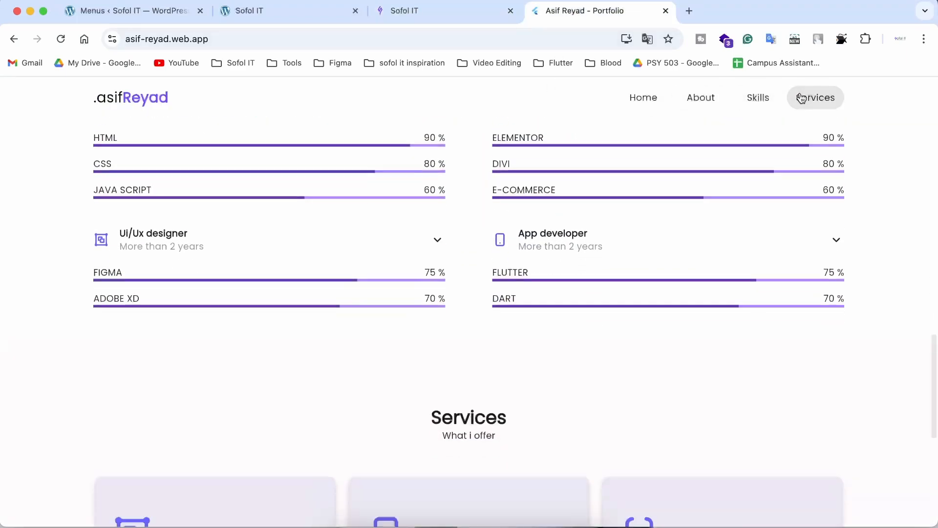
pyautogui.click(636, 102)
pyautogui.click(255, 10)
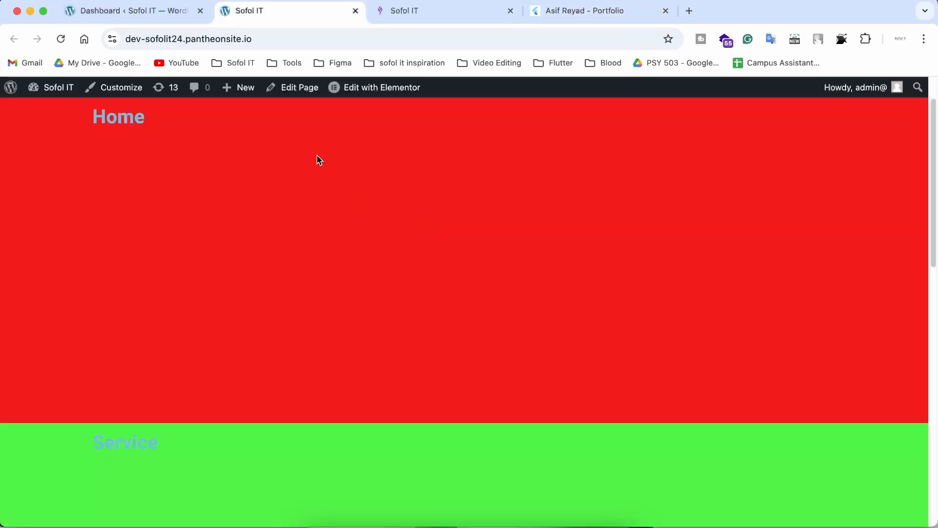
# Examine the footer links on the sofolit.vercel.app site and open its Privacy Policy page
pyautogui.click(153, 14)
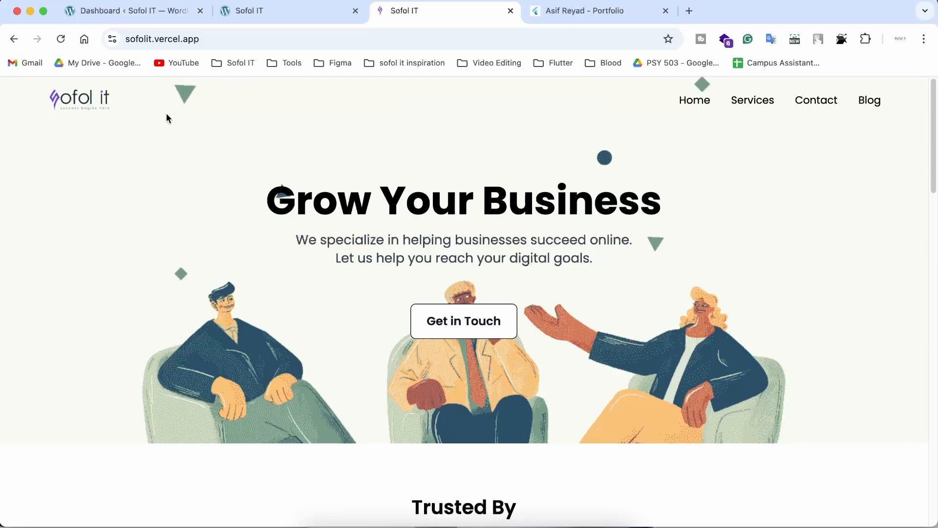
pyautogui.click(815, 101)
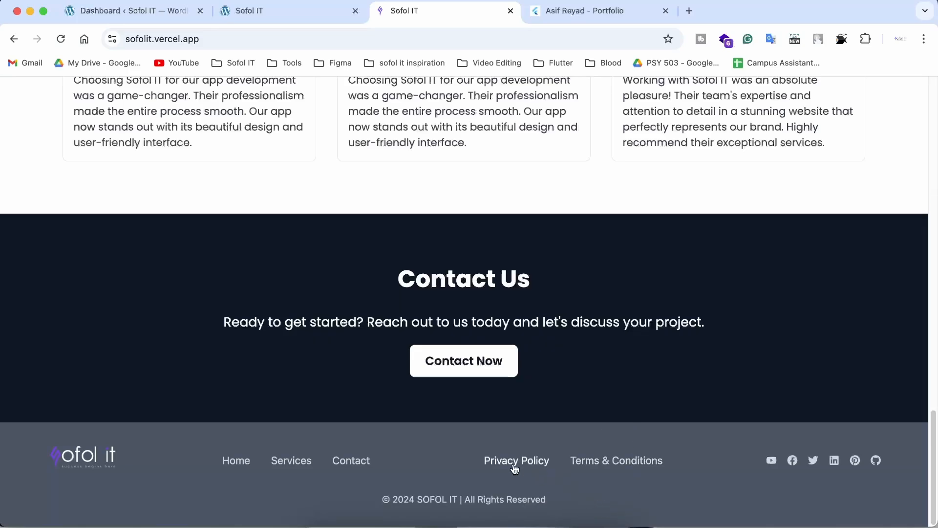
pyautogui.click(527, 458)
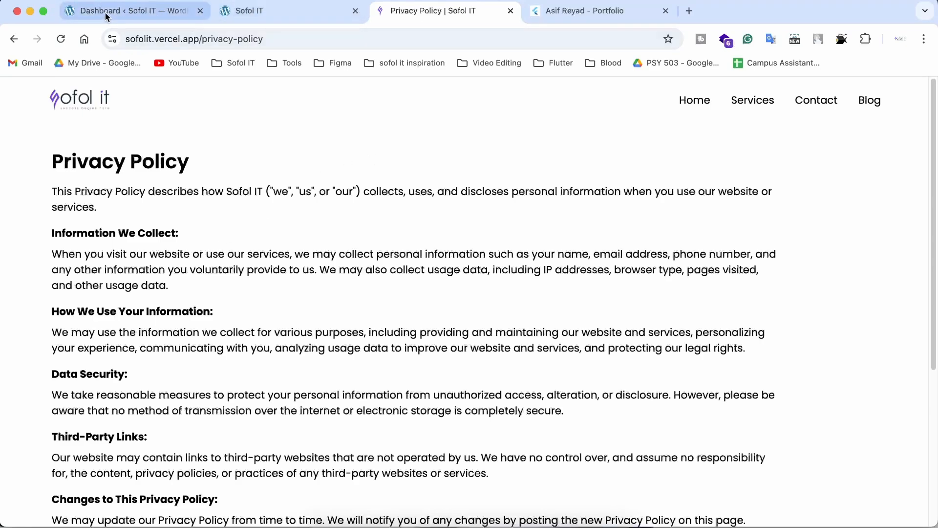
# Create a new WordPress page titled "Privacy" and publish it
pyautogui.click(120, 14)
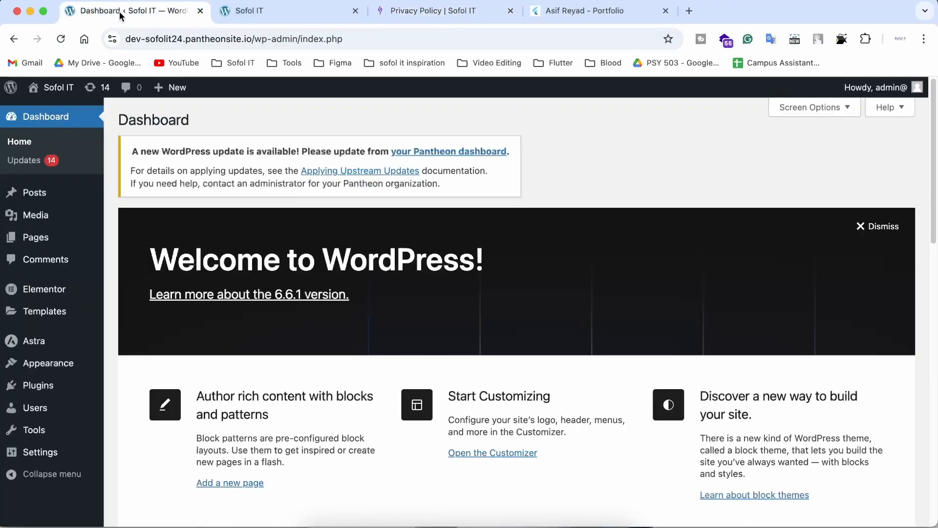
pyautogui.click(33, 241)
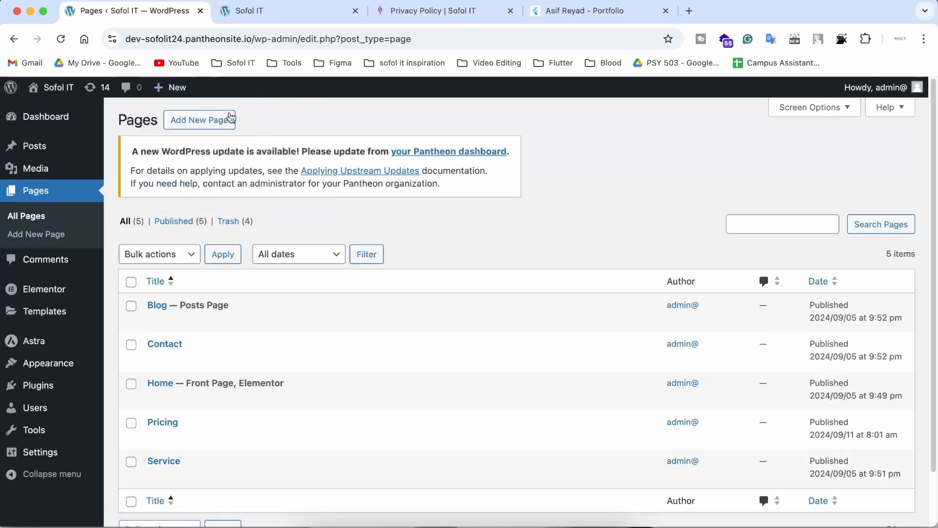
pyautogui.click(209, 125)
pyautogui.write('Pri')
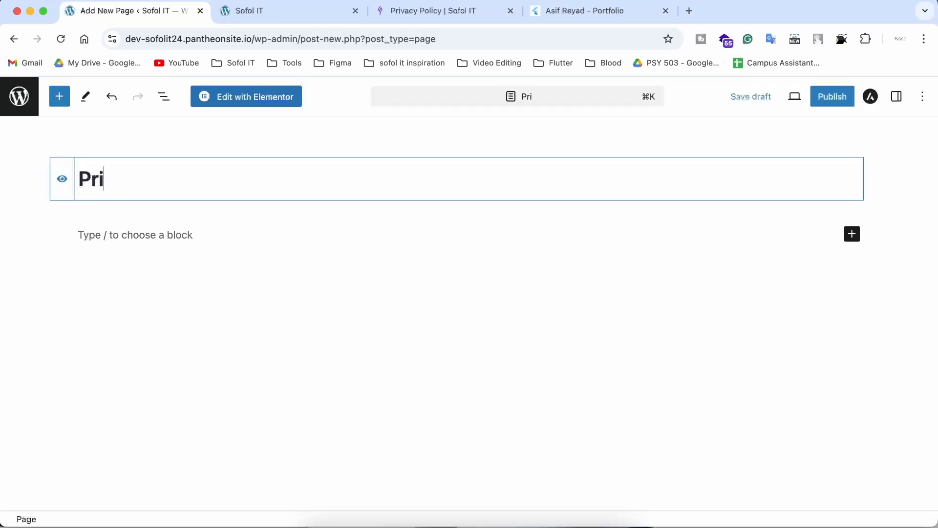
pyautogui.write('vacy')
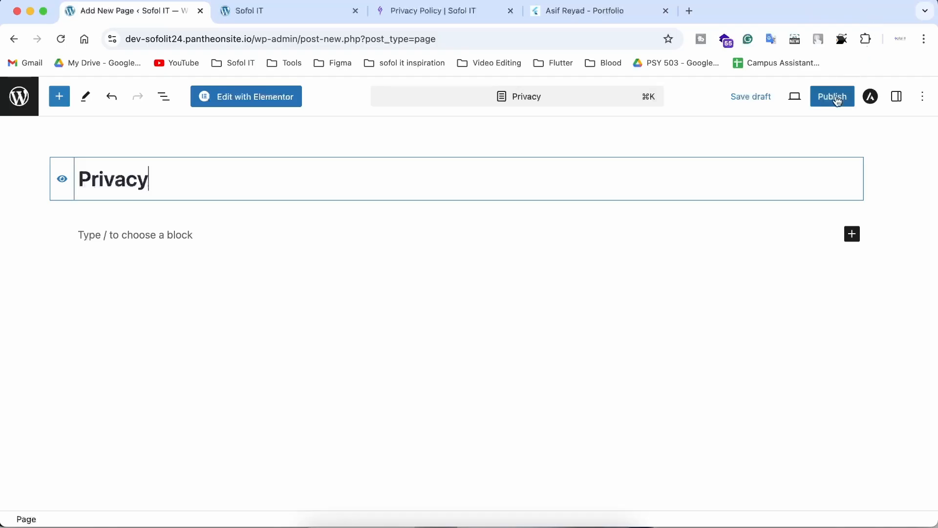
pyautogui.click(837, 96)
pyautogui.click(837, 99)
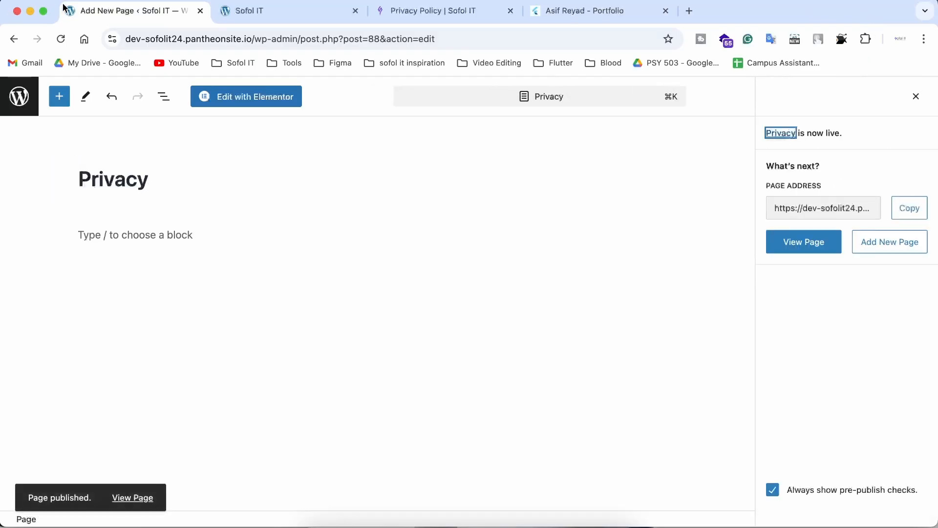
# Create and publish a new page titled "Terms and Conditions", and return to the list of pages
pyautogui.click(14, 39)
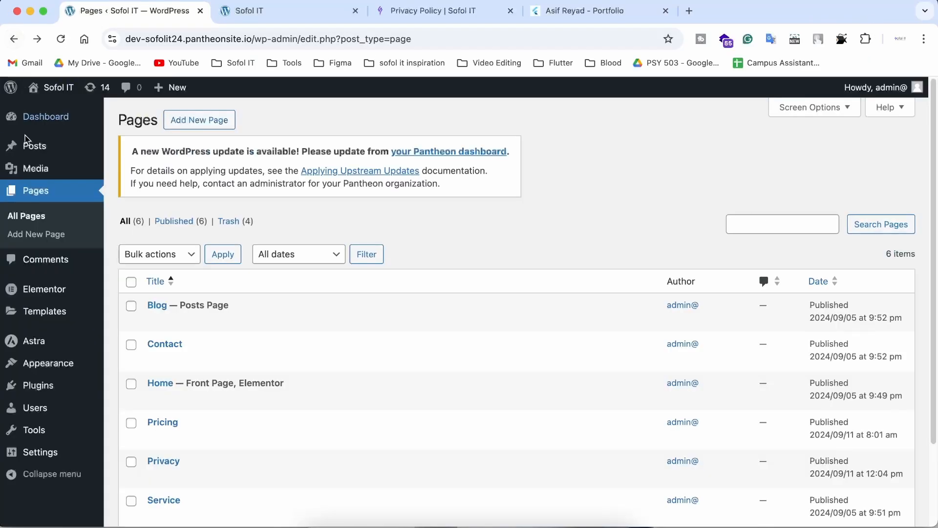
pyautogui.click(207, 121)
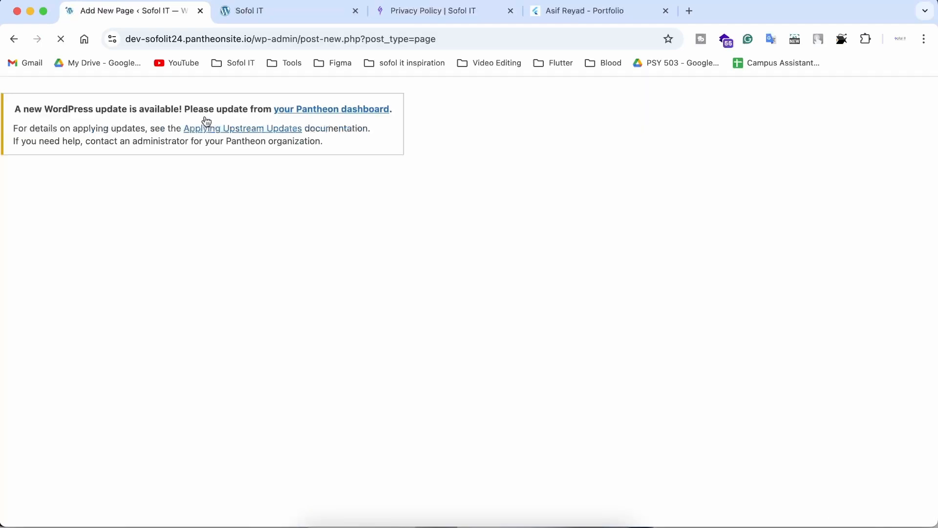
pyautogui.write('Ter')
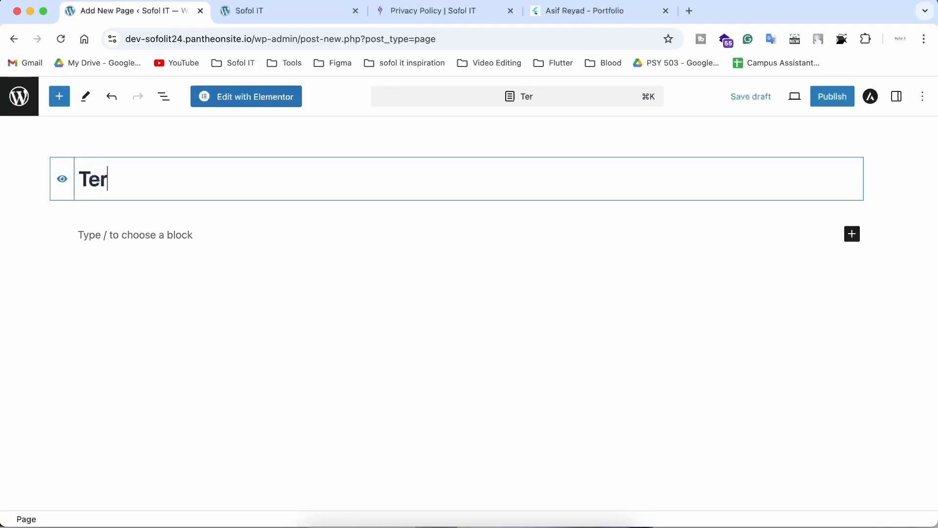
pyautogui.write('ms and ')
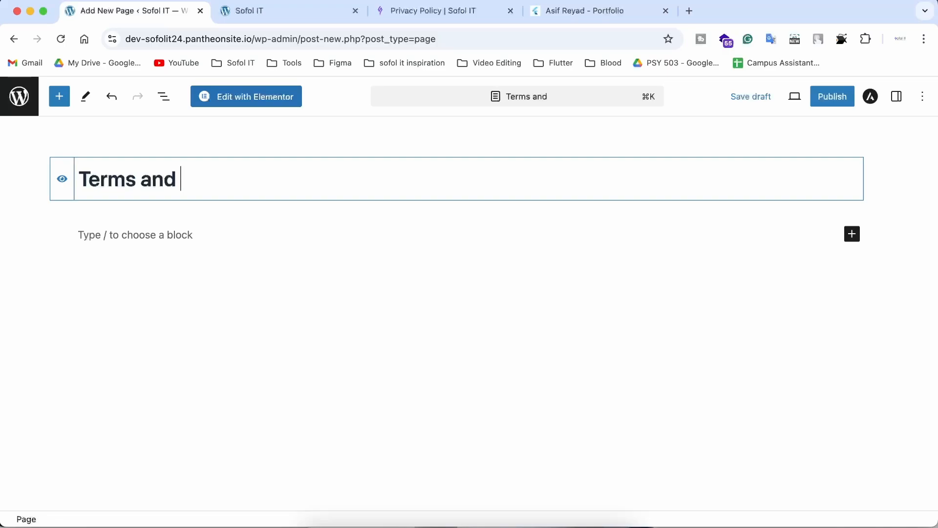
pyautogui.write('Conditions')
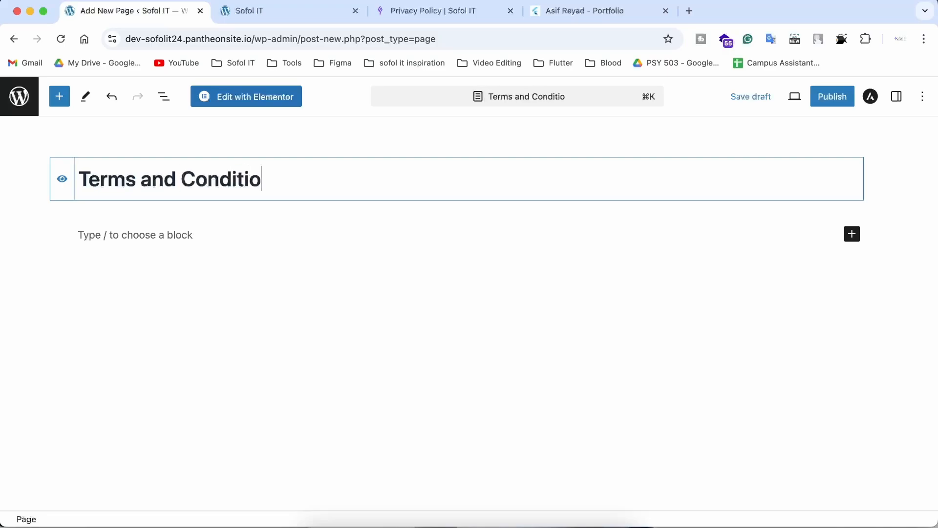
pyautogui.click(821, 97)
pyautogui.click(820, 100)
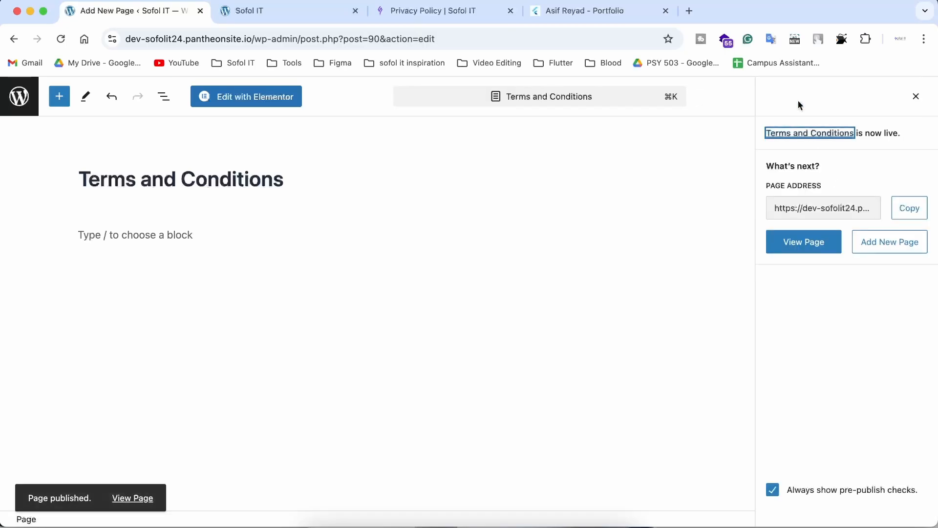
pyautogui.click(13, 39)
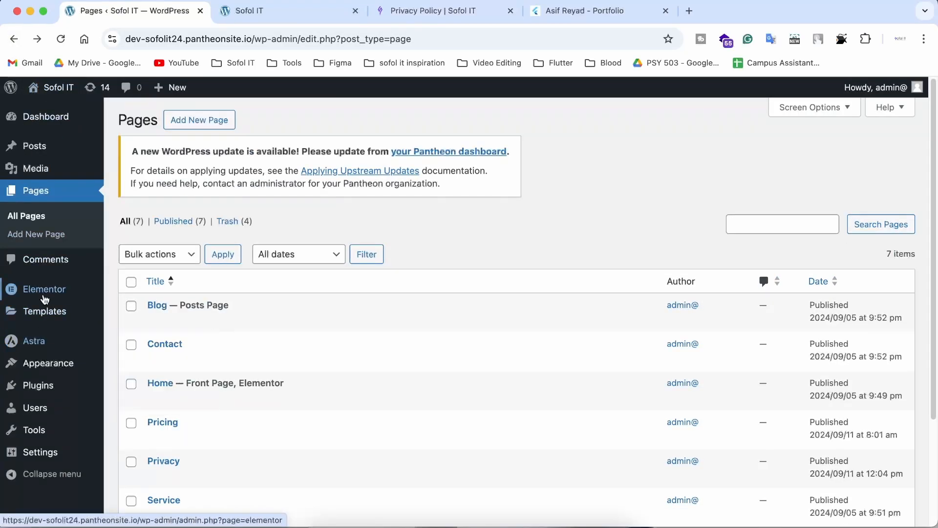
# Create a new navigation menu named "footer-menu" and assign it to the Footer Menu display location
pyautogui.moveTo(42, 372)
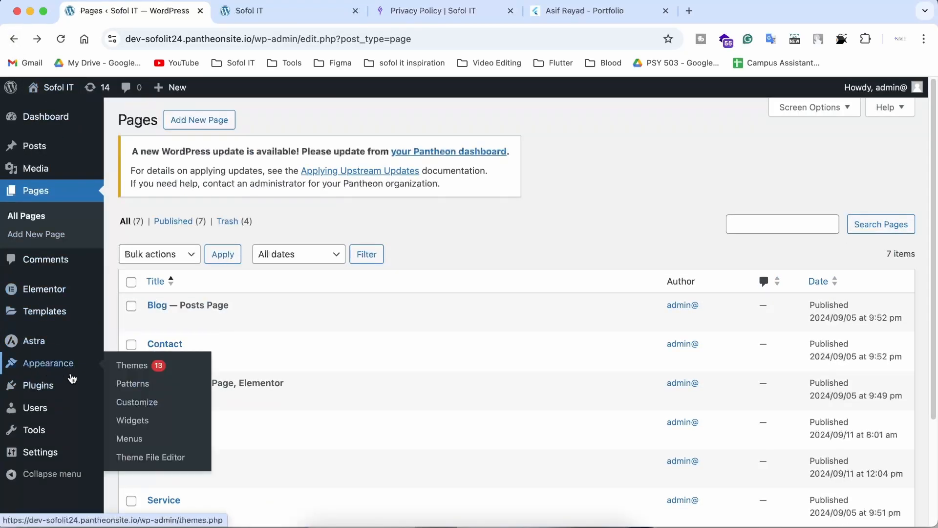
pyautogui.click(136, 437)
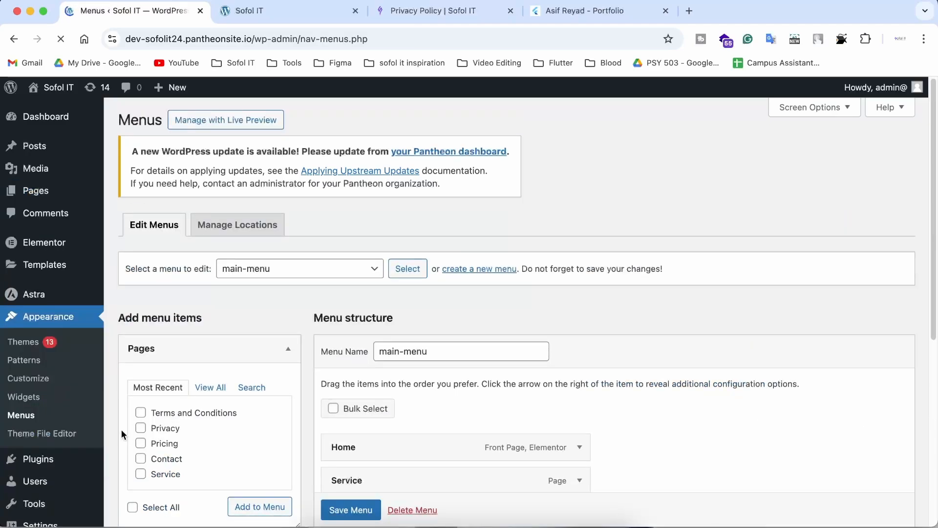
pyautogui.click(494, 257)
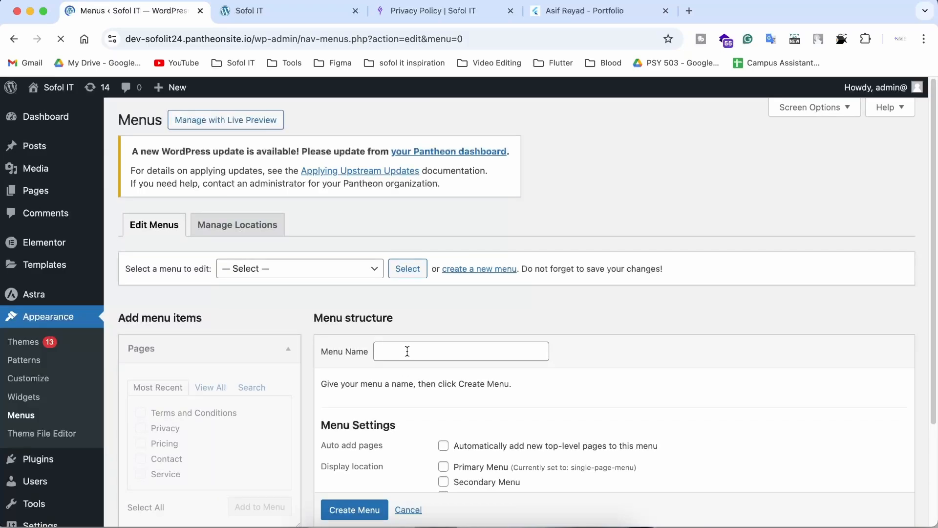
pyautogui.click(407, 351)
pyautogui.write('fo')
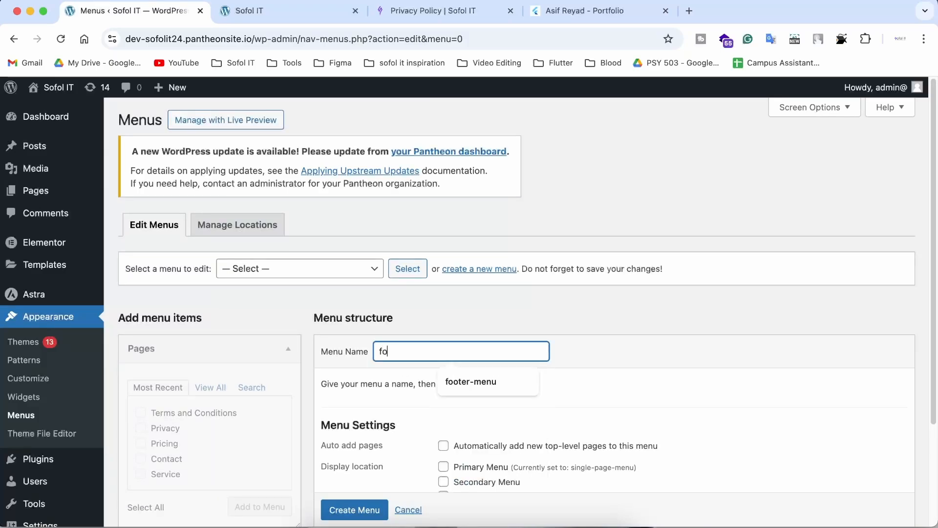
pyautogui.write('oter-menu')
pyautogui.click(469, 382)
pyautogui.scroll(-3, 462, 363)
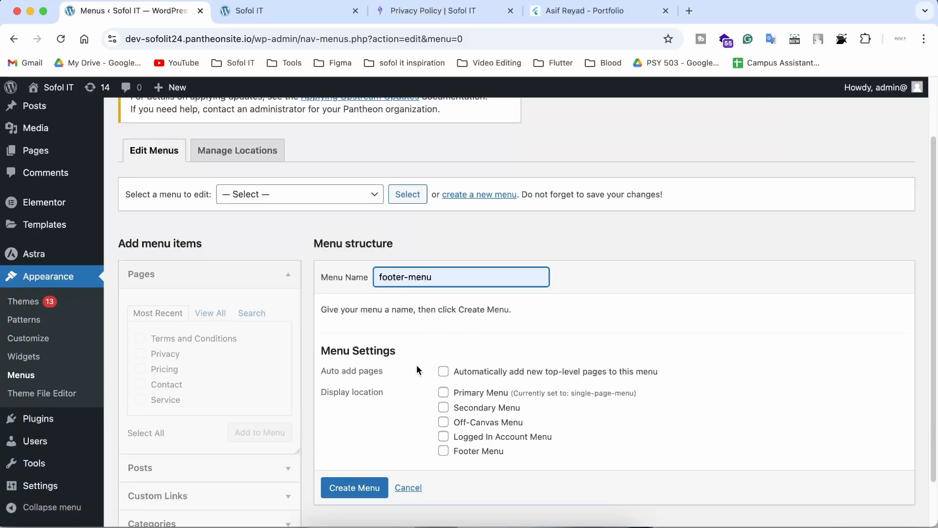
pyautogui.click(443, 451)
pyautogui.scroll(-1, 360, 486)
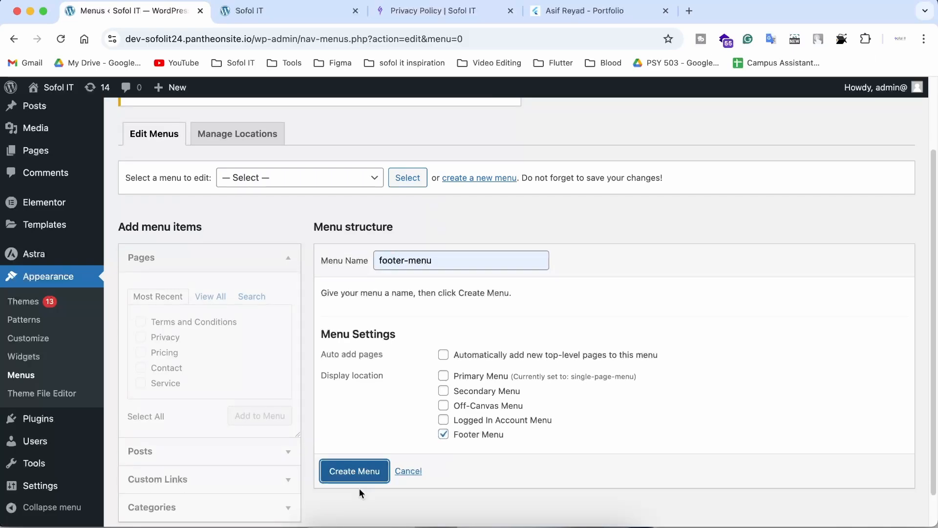
pyautogui.click(358, 481)
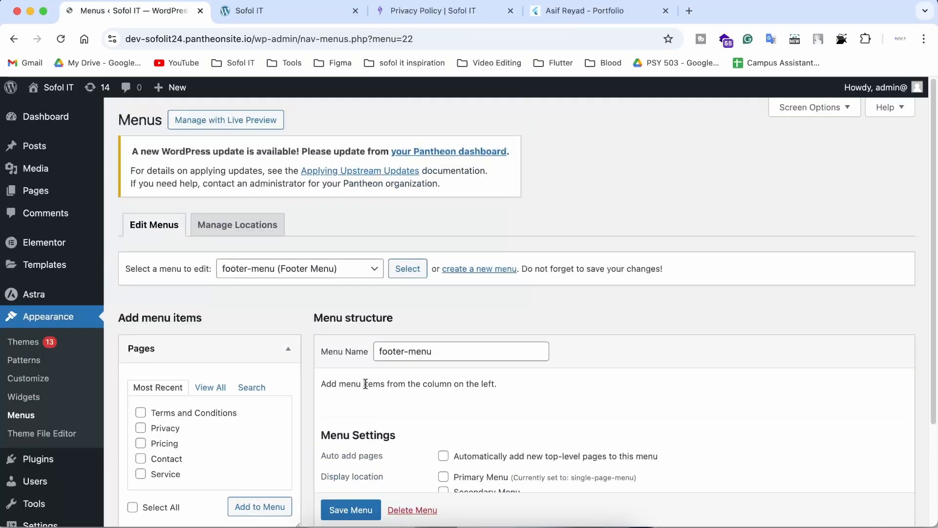
# Add the Privacy and Terms and Conditions pages to footer-menu and save the menu
pyautogui.scroll(-2, 358, 479)
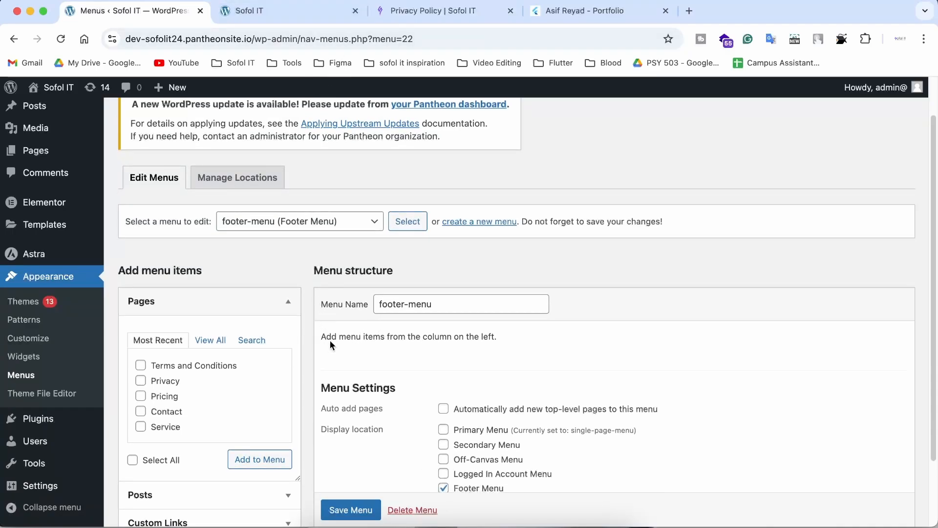
pyautogui.moveTo(322, 334); pyautogui.dragTo(506, 337)
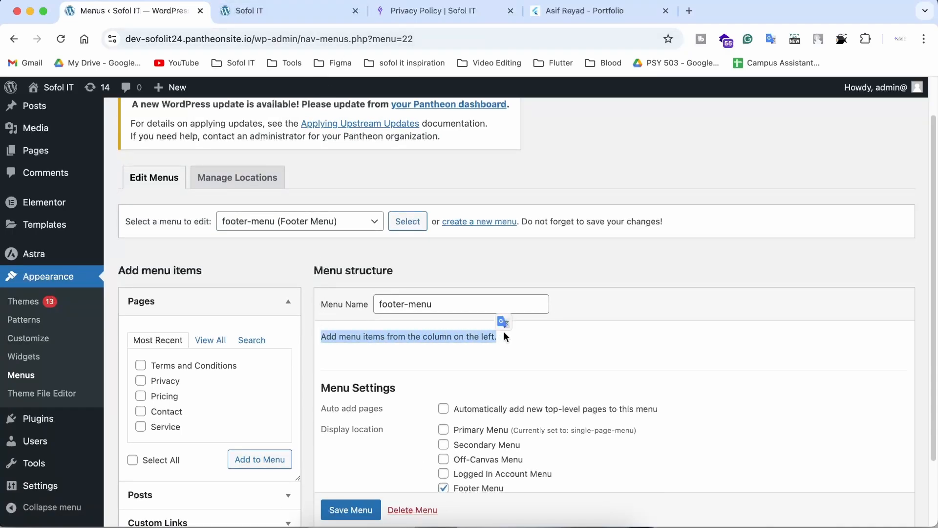
pyautogui.click(210, 340)
pyautogui.scroll(-3, 147, 379)
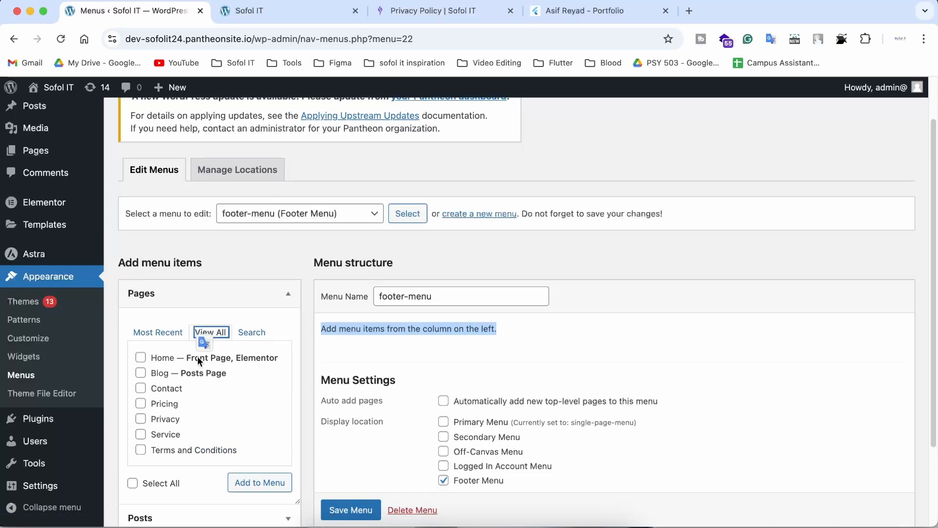
pyautogui.click(140, 378)
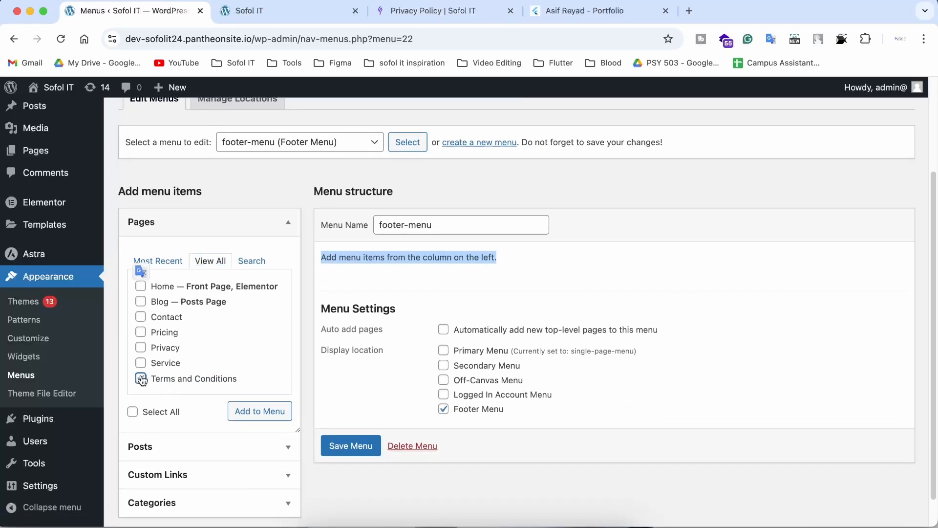
pyautogui.click(141, 348)
pyautogui.click(246, 409)
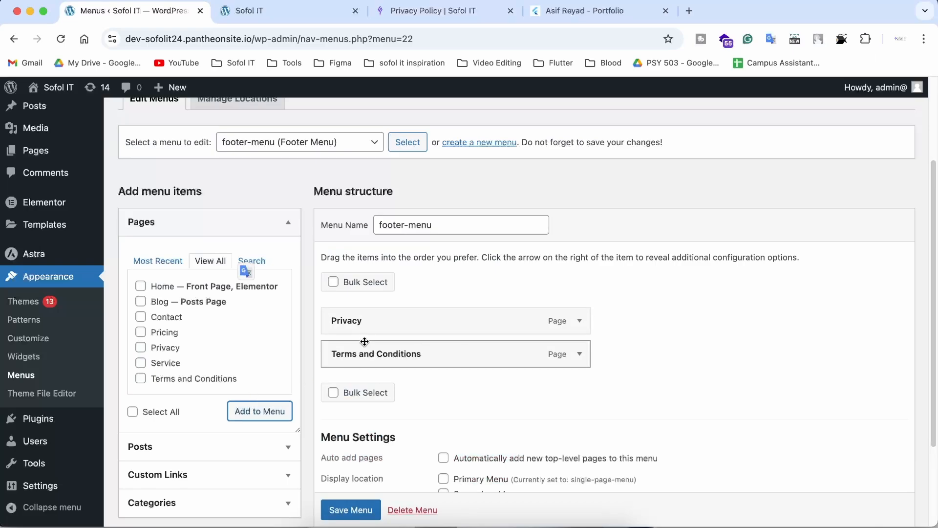
pyautogui.scroll(-3, 348, 508)
pyautogui.click(348, 510)
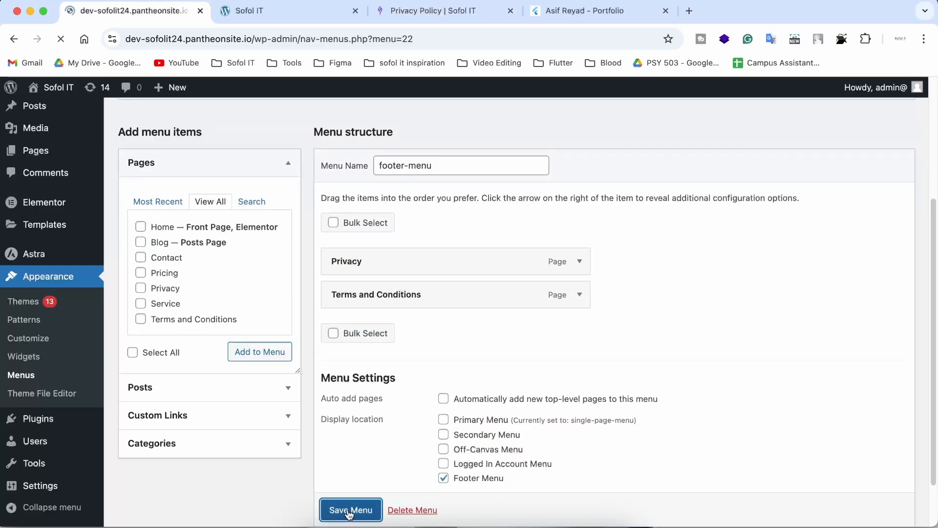
# Reload the live Sofol IT site and check its footer for the menu links
pyautogui.click(277, 10)
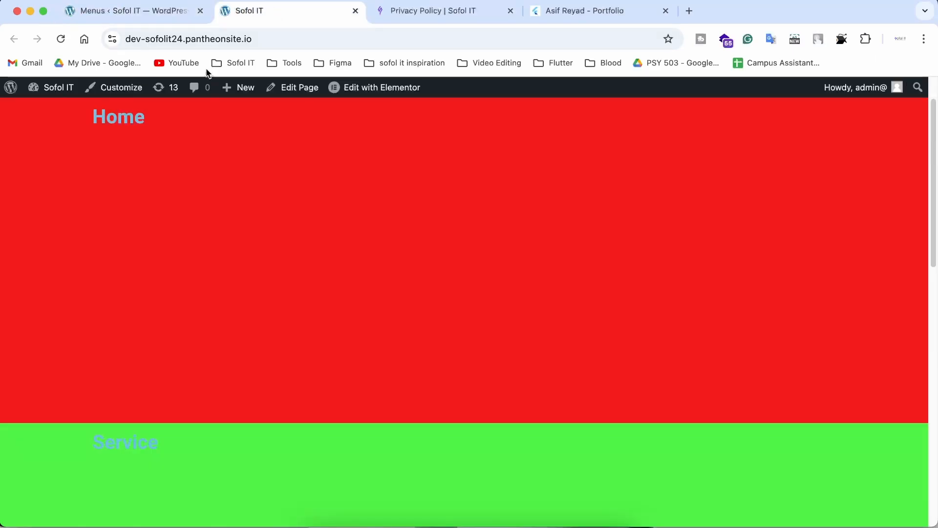
pyautogui.scroll(-15, 218, 237)
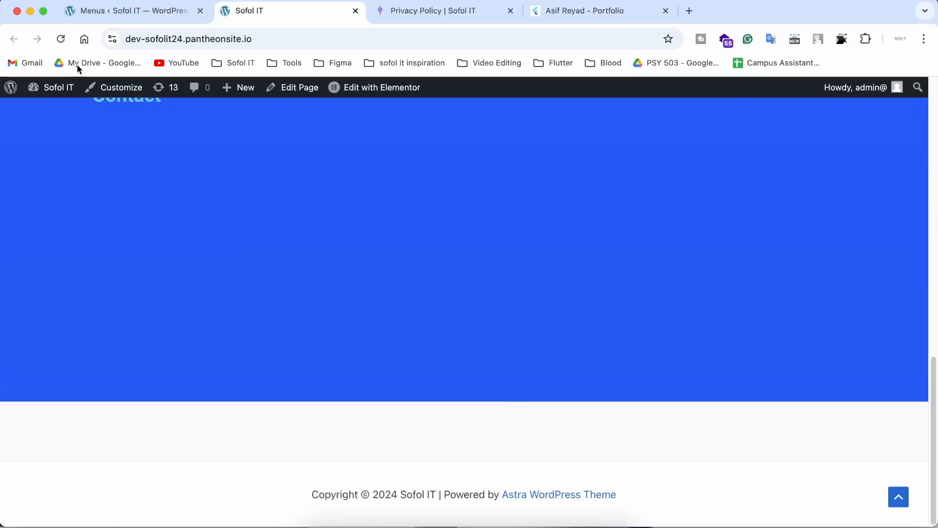
pyautogui.click(62, 39)
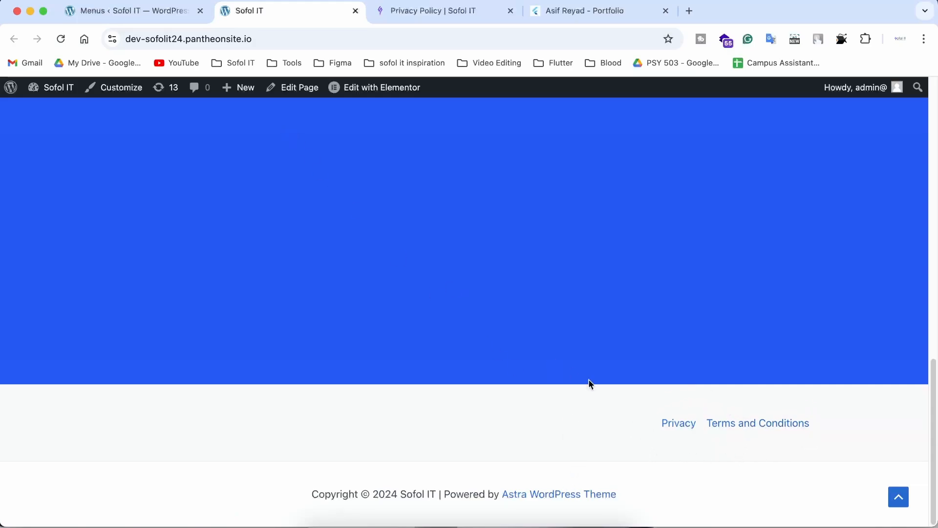
# In the theme's Footer Builder, move the Footer Menu element to the centre column of the middle footer row and publish
pyautogui.click(135, 14)
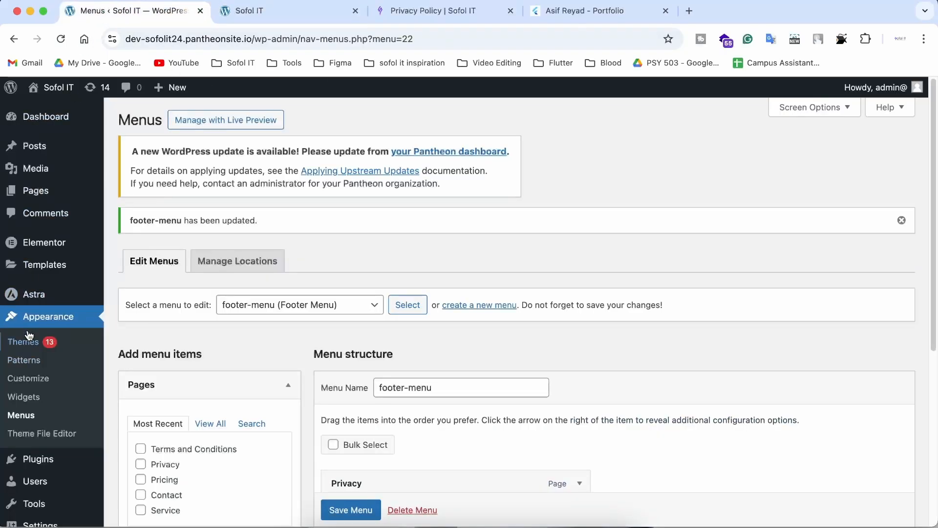
pyautogui.click(34, 384)
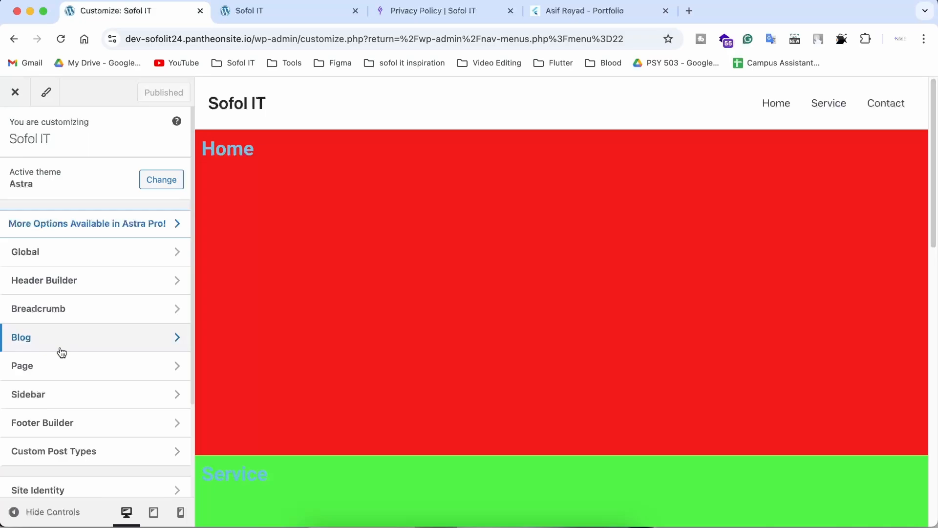
pyautogui.scroll(-4, 63, 343)
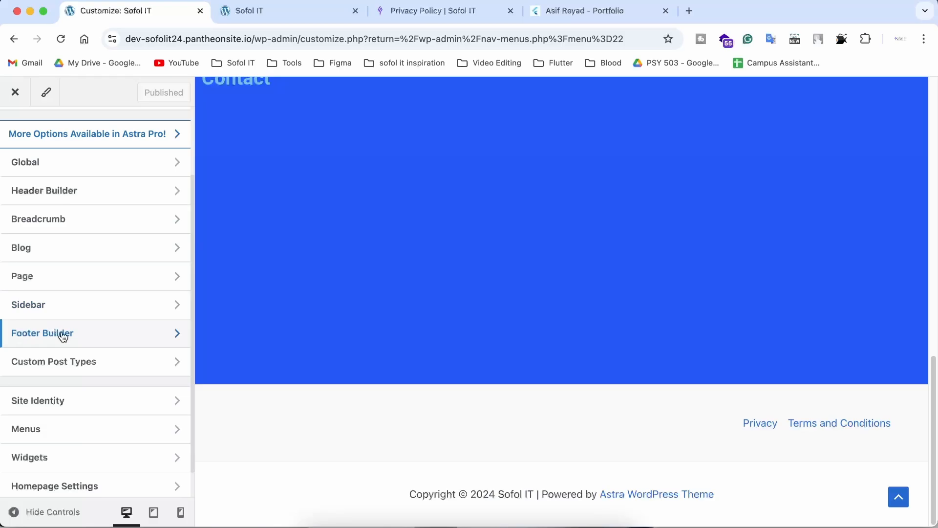
pyautogui.click(62, 335)
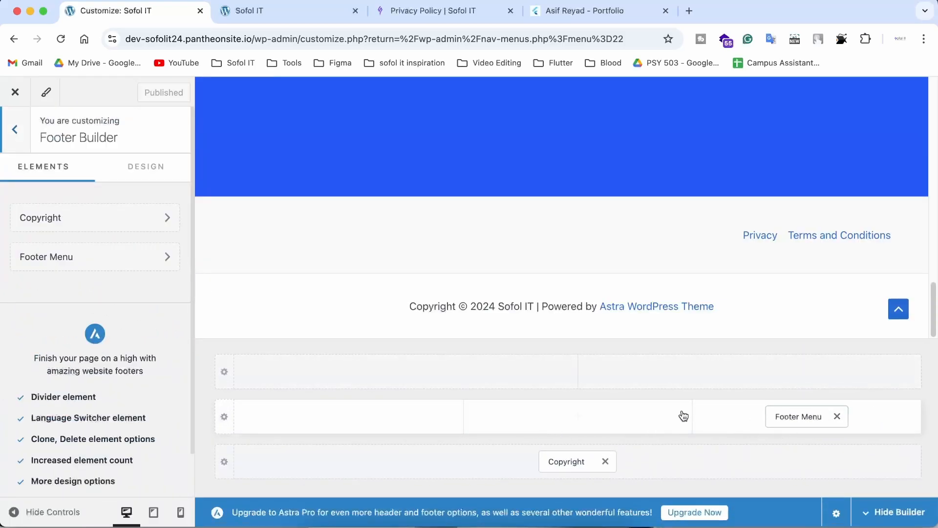
pyautogui.click(838, 416)
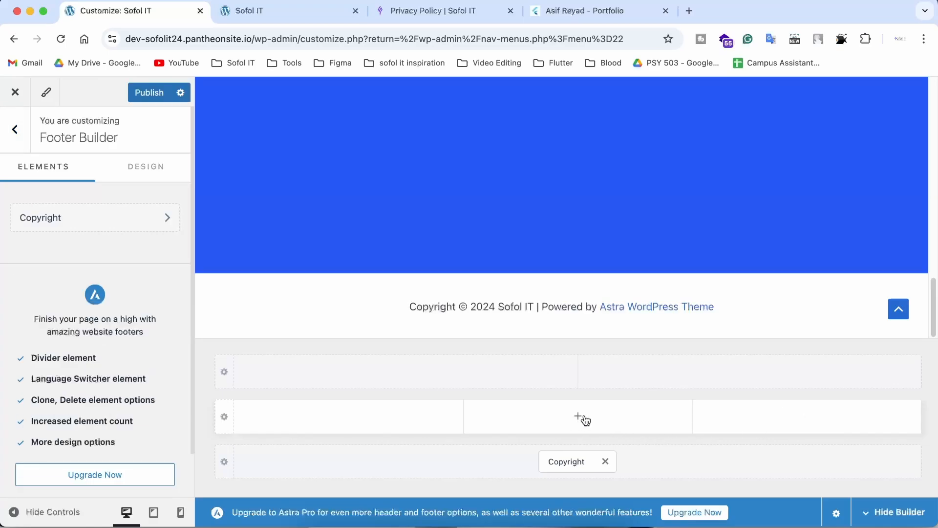
pyautogui.click(573, 418)
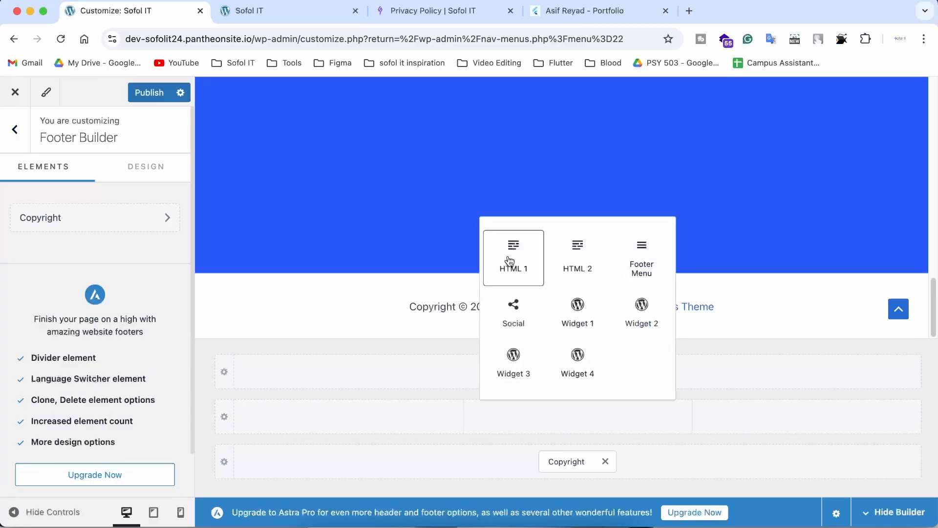
pyautogui.click(644, 264)
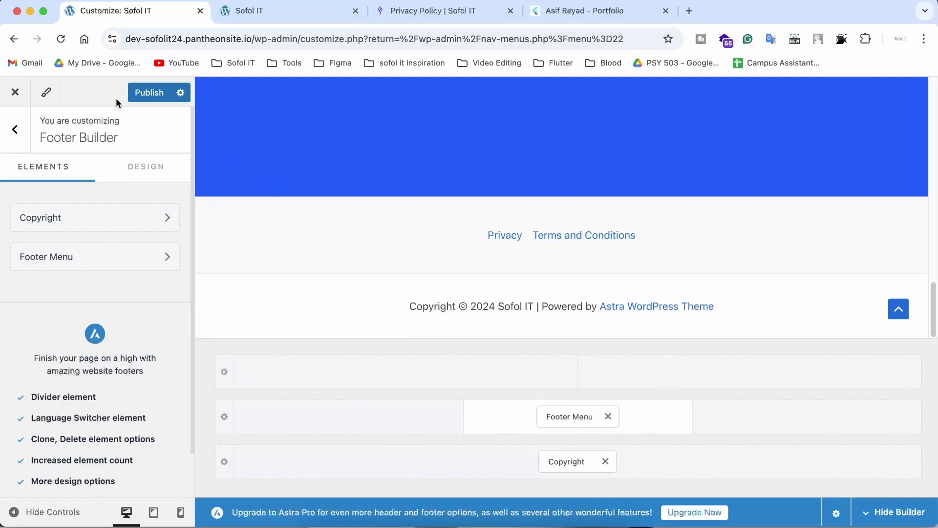
pyautogui.click(158, 94)
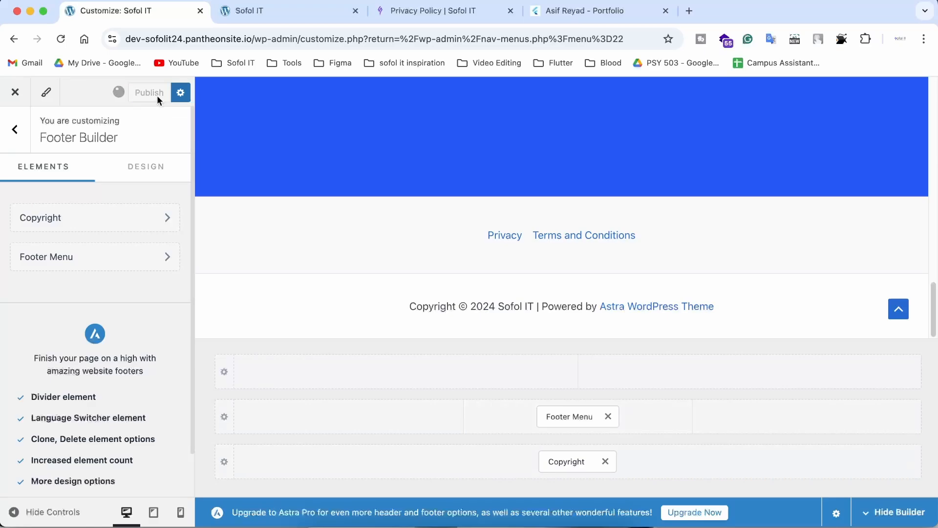
# Check the footer menu's placement on the live site and close the theme customizer
pyautogui.click(237, 17)
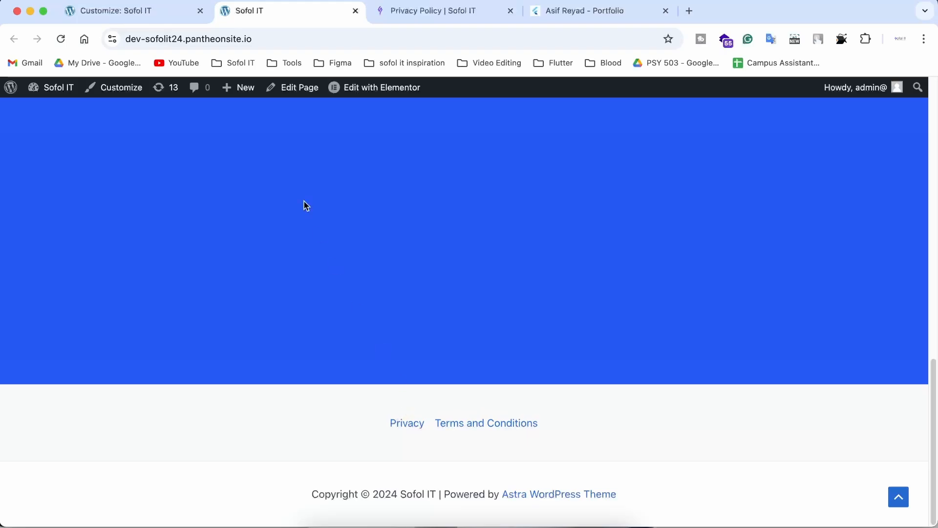
pyautogui.click(126, 16)
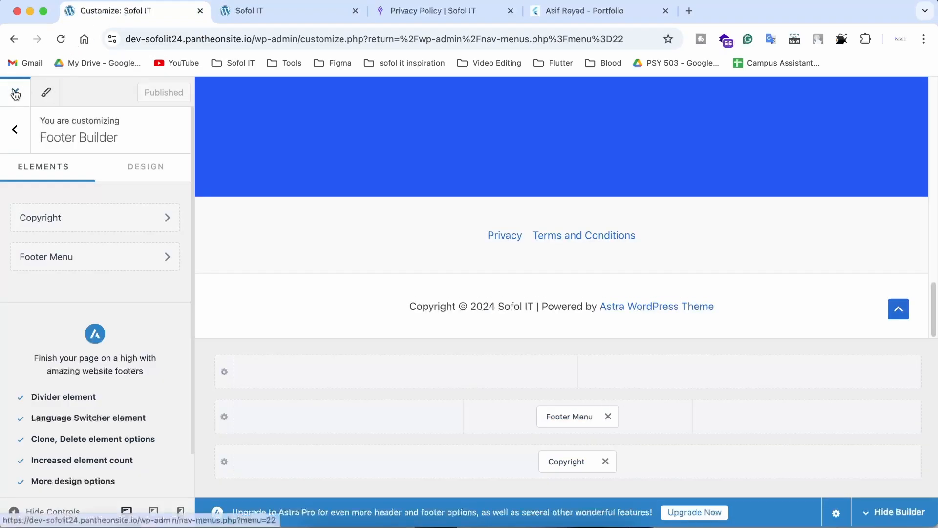
pyautogui.click(15, 93)
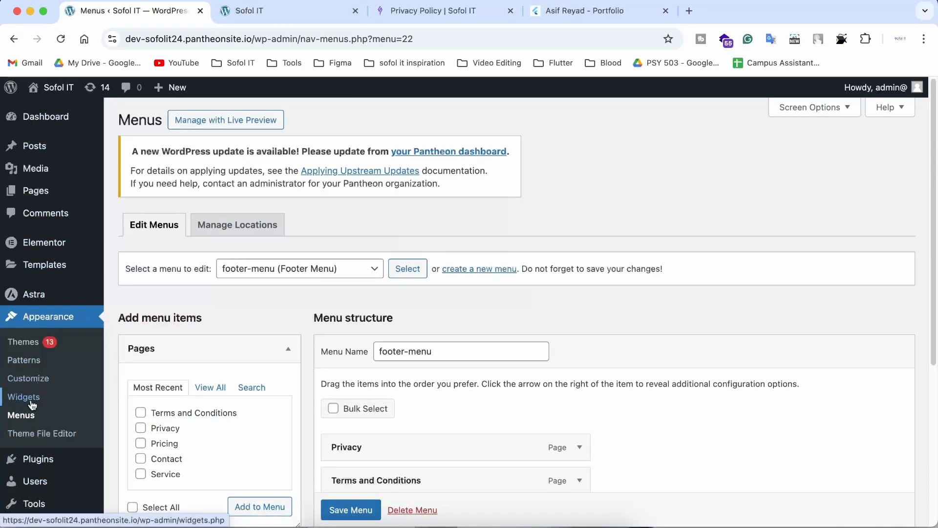
# Add a Navigation Menu widget to the Footer Bar Section 1 widget area
pyautogui.click(33, 403)
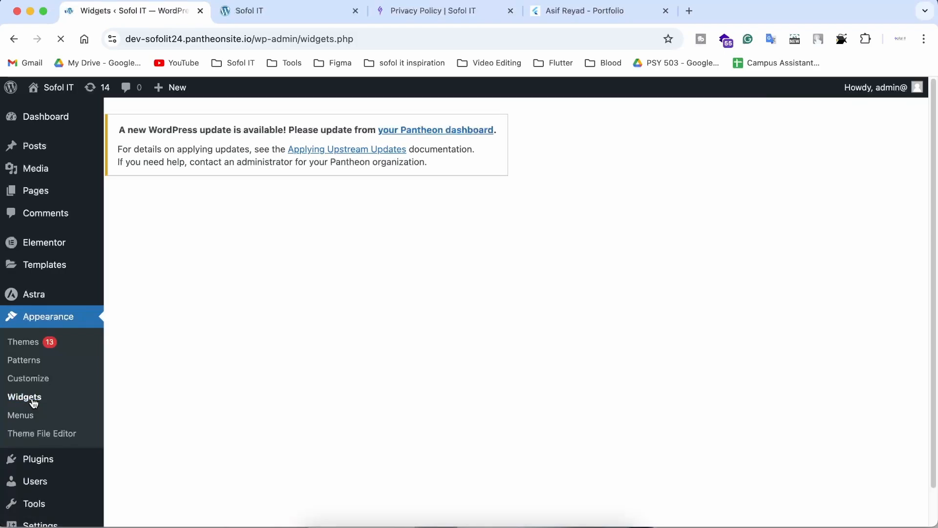
pyautogui.scroll(-5, 371, 385)
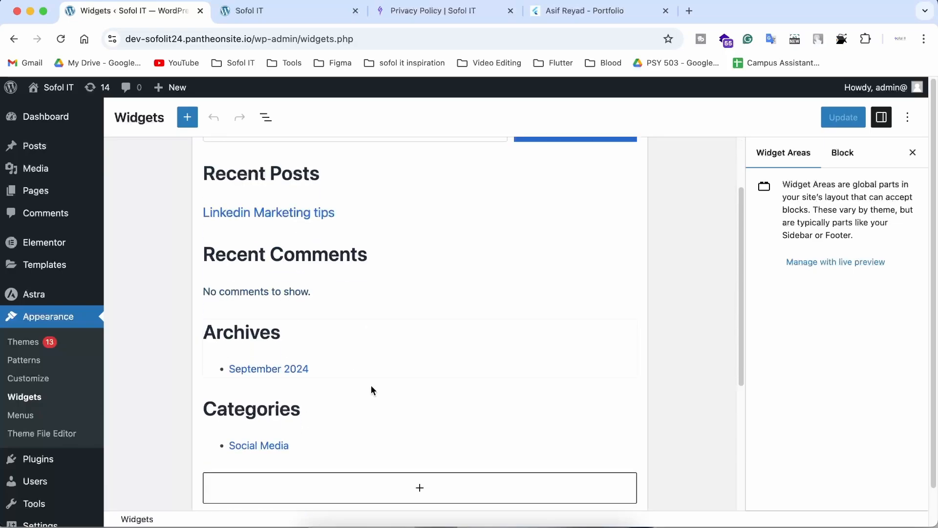
pyautogui.scroll(-4, 370, 384)
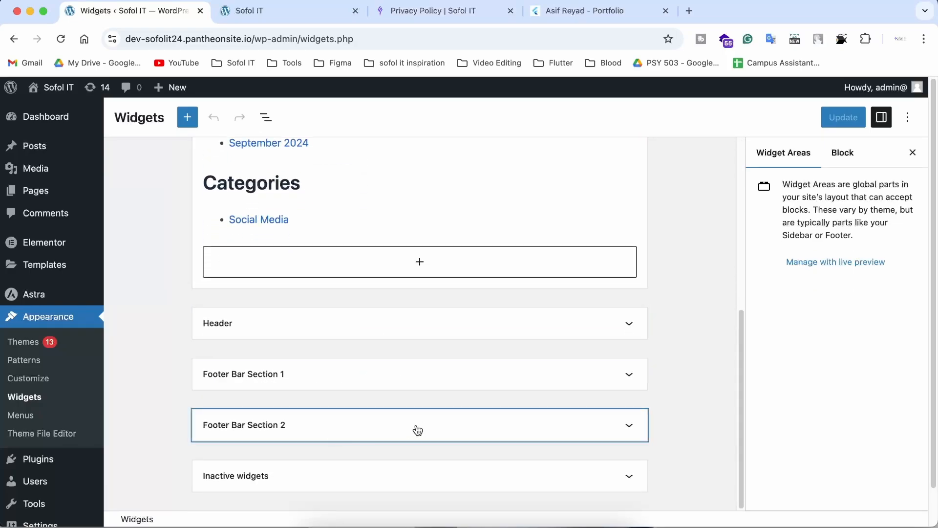
pyautogui.click(378, 372)
pyautogui.scroll(-1, 419, 413)
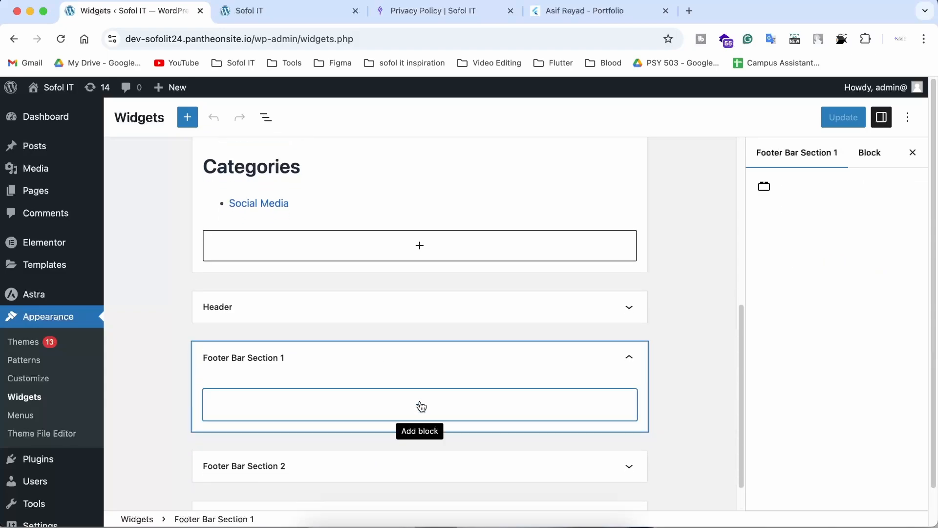
pyautogui.click(421, 404)
pyautogui.write('menu')
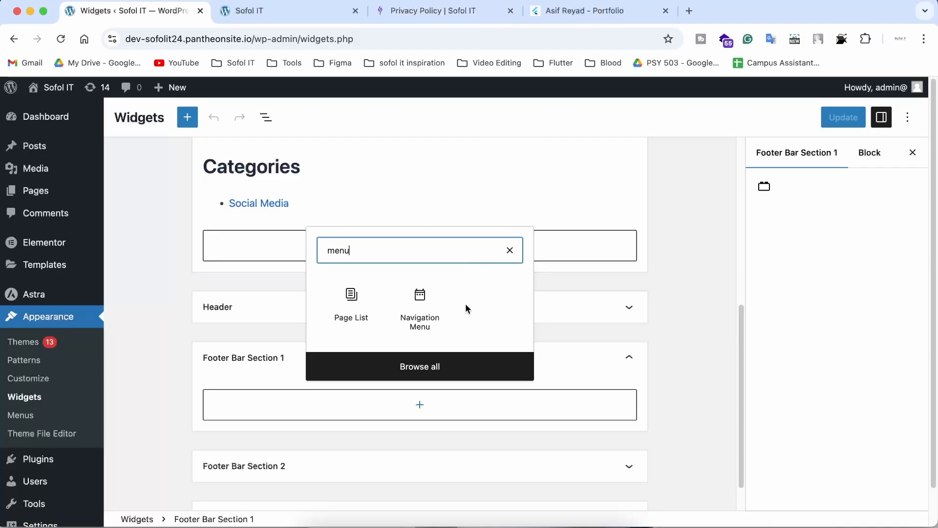
pyautogui.click(420, 305)
# Set the Navigation Menu widget to display footer-menu and save the widget changes
pyautogui.scroll(-2, 338, 354)
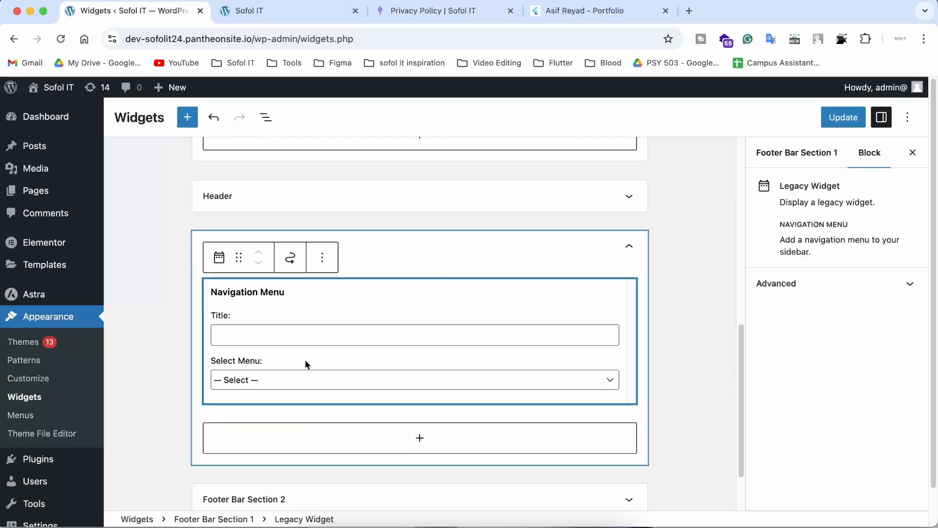
pyautogui.click(305, 379)
pyautogui.click(288, 394)
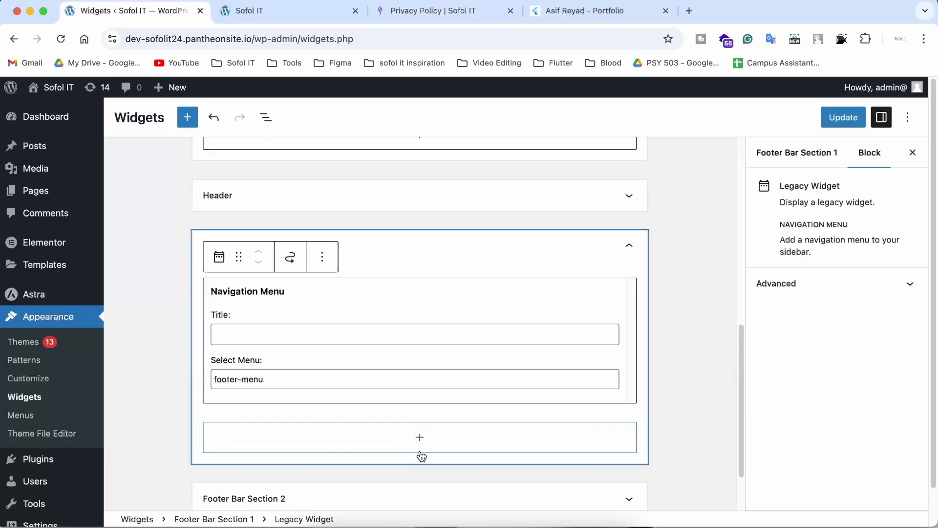
pyautogui.scroll(-2, 421, 455)
pyautogui.click(848, 118)
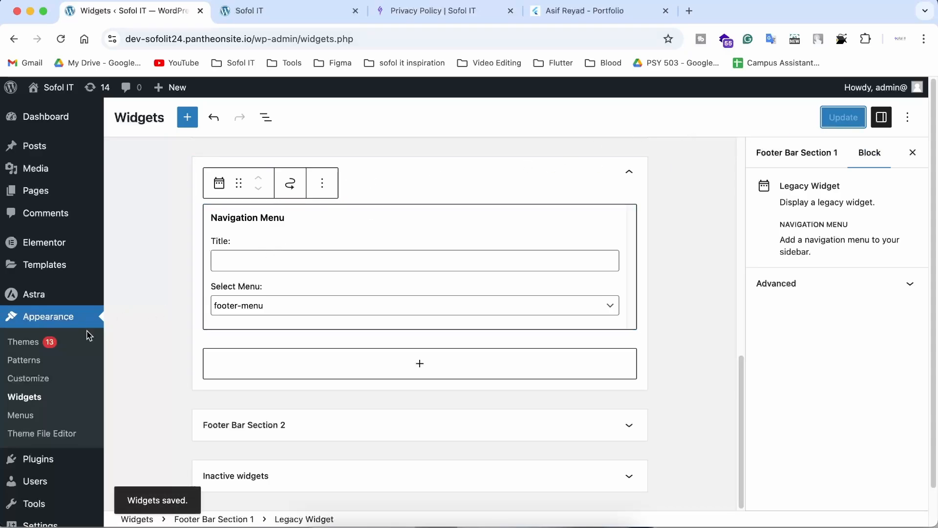
# Reload the live Sofol IT site and check its footer for the saved Navigation Menu widget
pyautogui.scroll(3, 219, 293)
pyautogui.scroll(5, 220, 293)
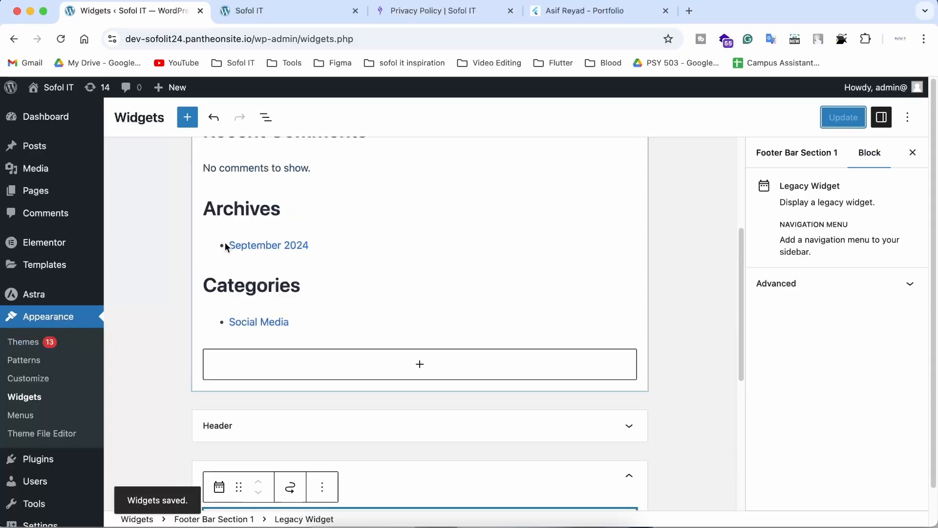
pyautogui.click(262, 11)
pyautogui.click(59, 38)
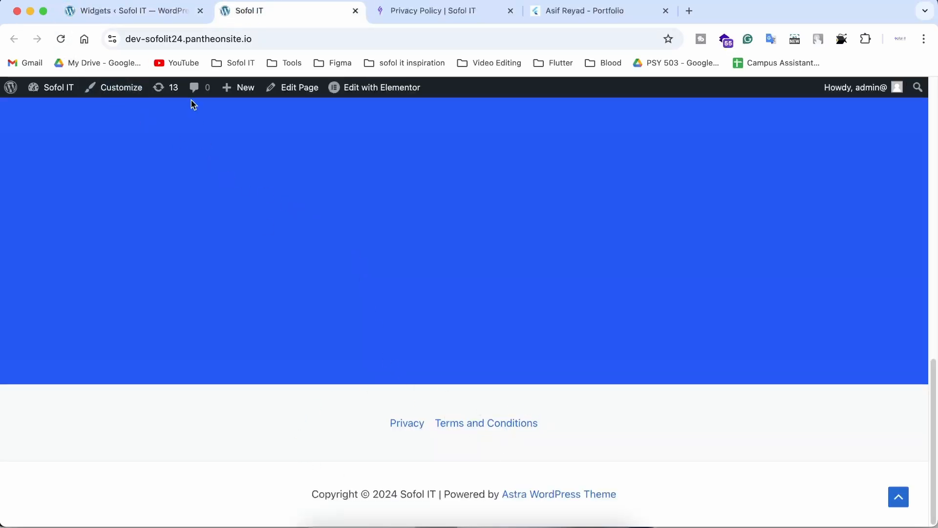
pyautogui.click(145, 17)
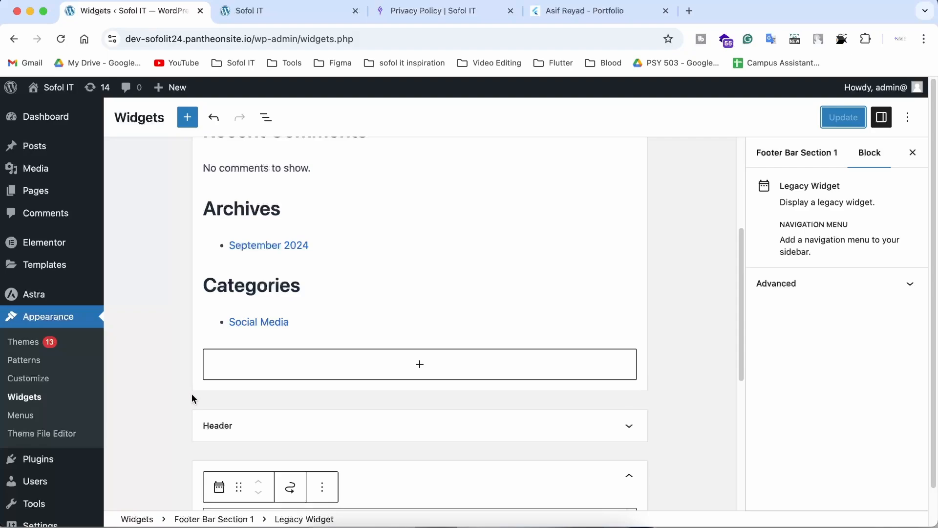
# In the theme's Footer Builder, add Widget 1 to the right column of the middle footer row and publish
pyautogui.click(27, 379)
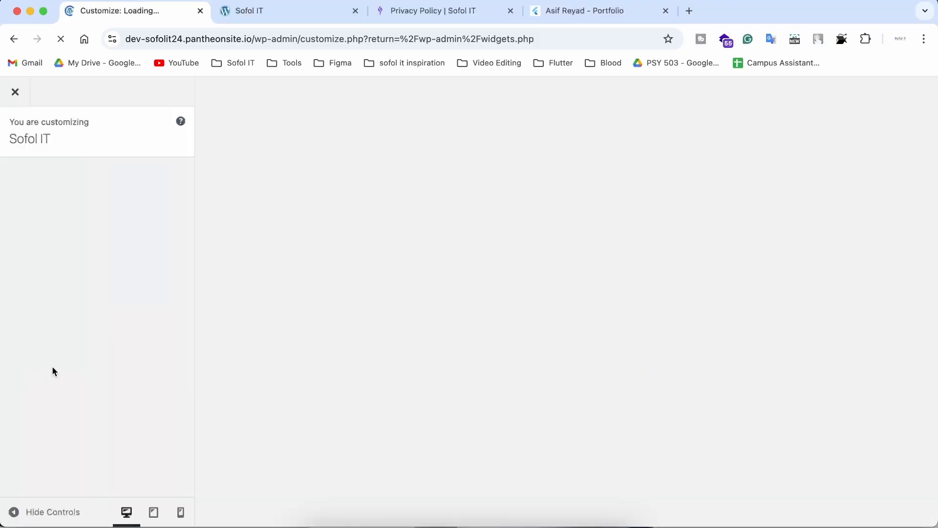
pyautogui.click(49, 394)
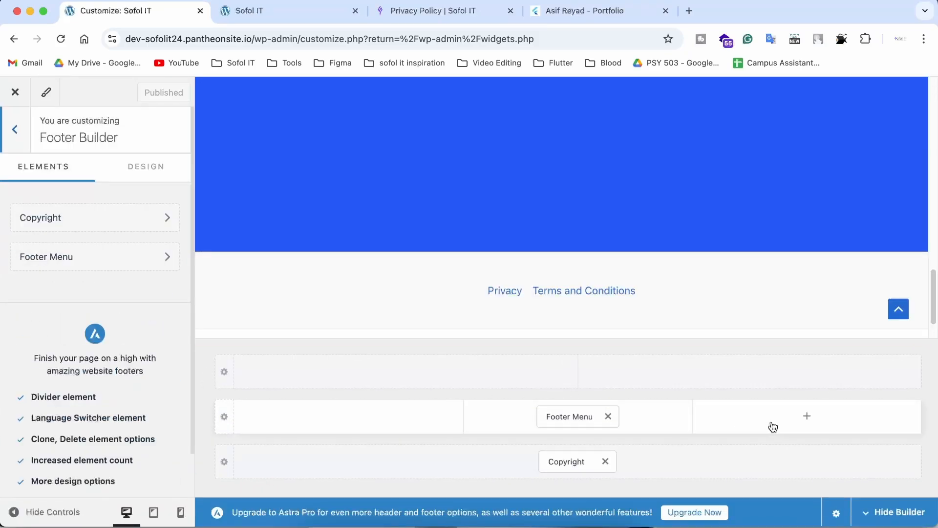
pyautogui.click(781, 422)
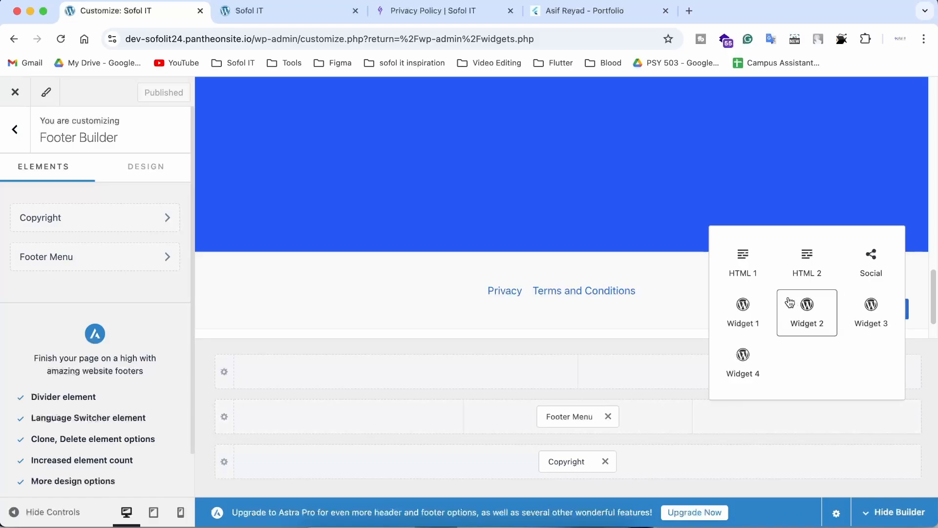
pyautogui.click(753, 323)
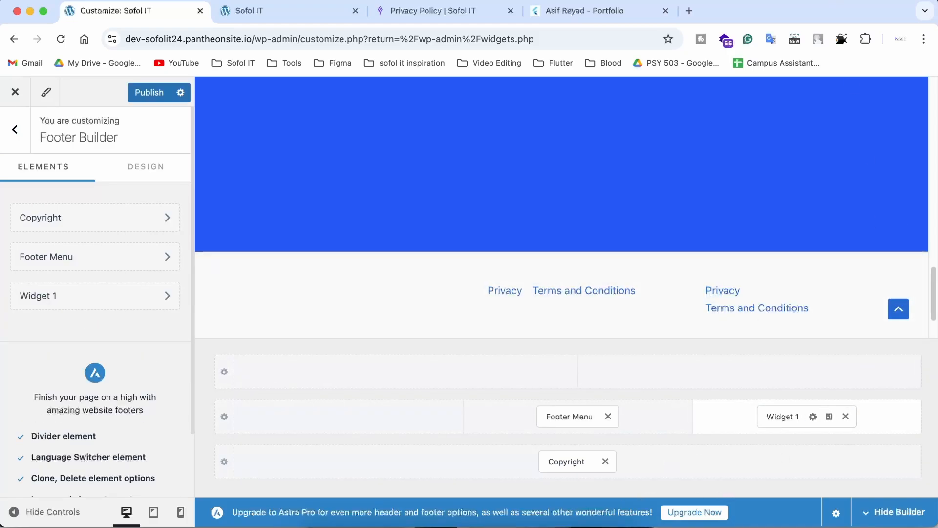
pyautogui.click(149, 93)
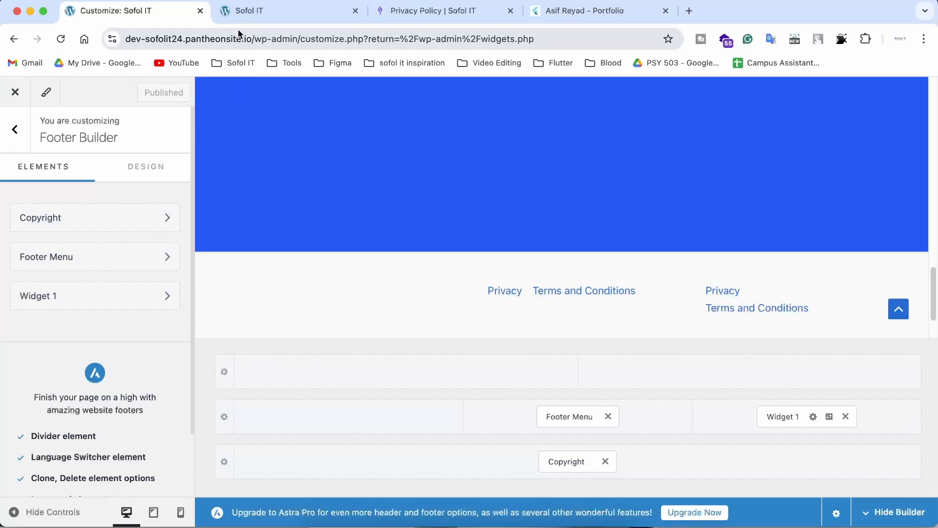
# Reload the live site to check Widget 1 in the footer and return to the theme customizer
pyautogui.click(249, 12)
pyautogui.click(64, 36)
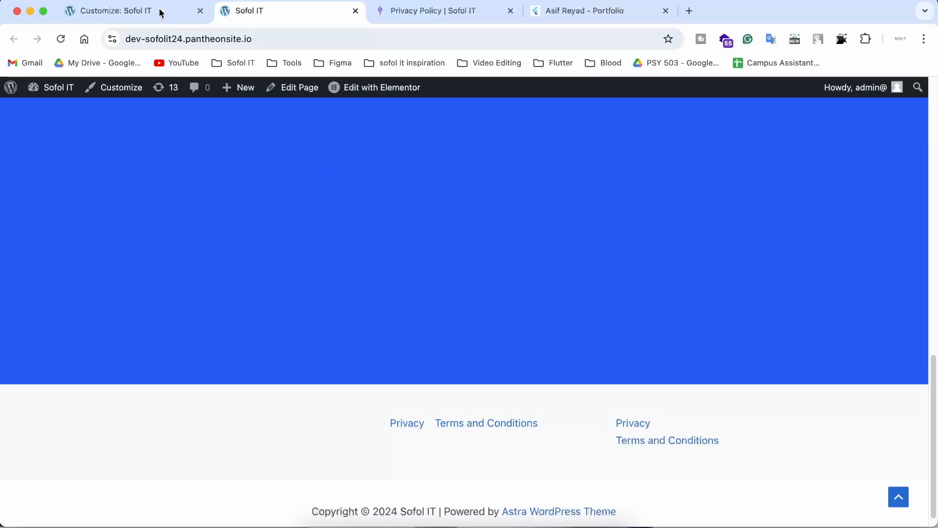
pyautogui.click(134, 10)
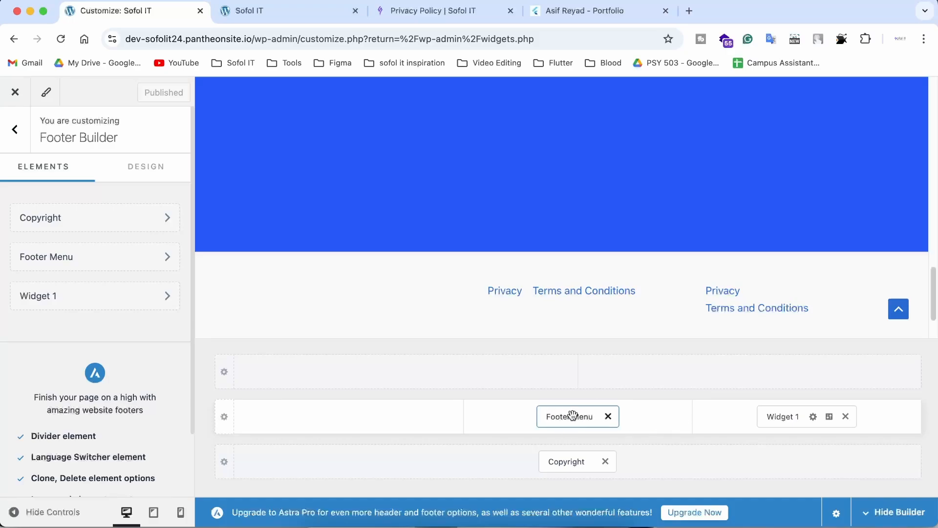
# Move the Footer Menu element into the bottom footer row before Copyright, publish, and close the theme customizer
pyautogui.moveTo(572, 415); pyautogui.dragTo(415, 469)
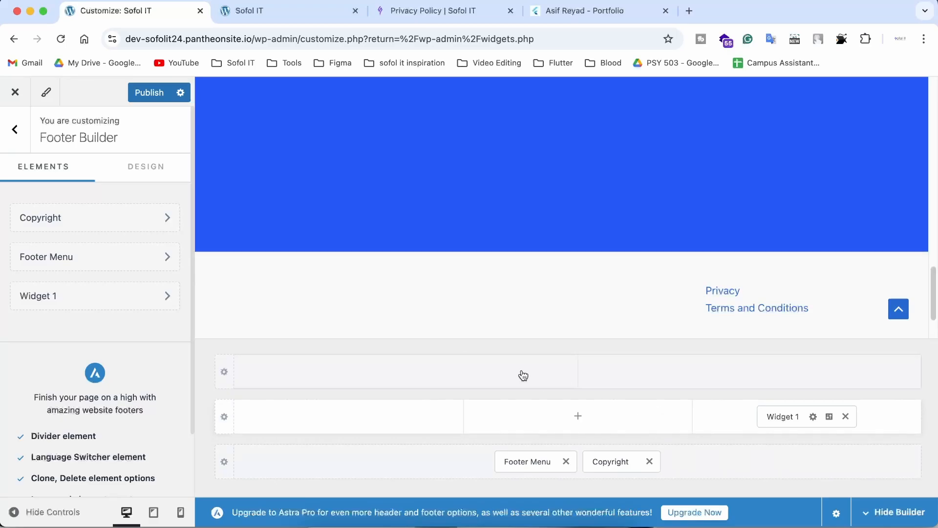
pyautogui.click(142, 95)
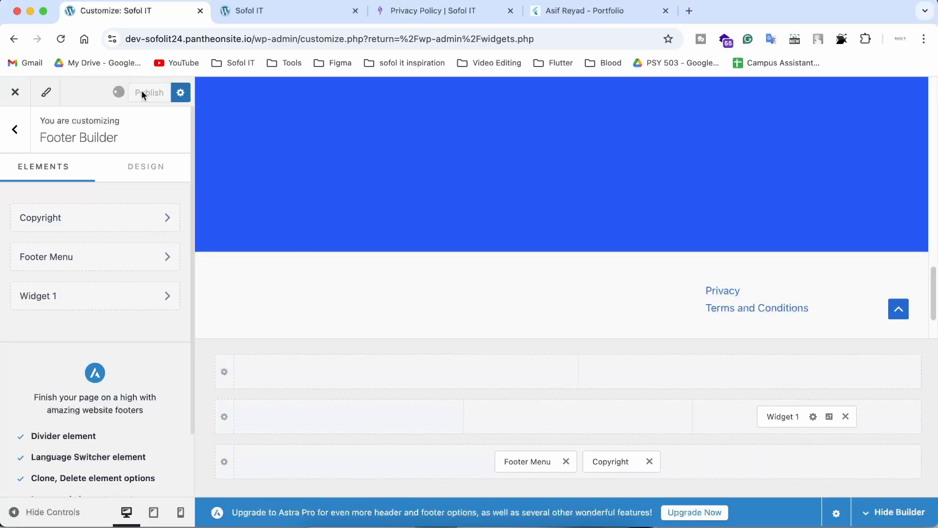
pyautogui.click(15, 128)
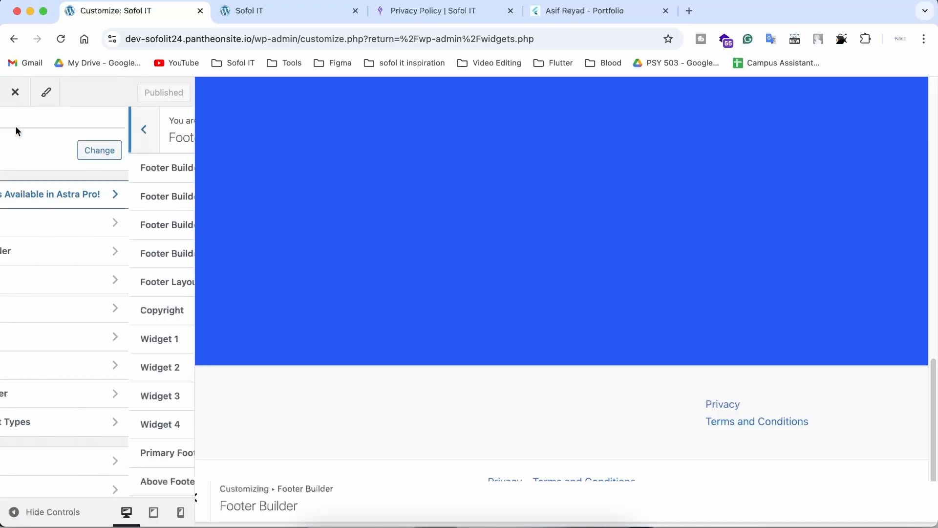
pyautogui.click(16, 93)
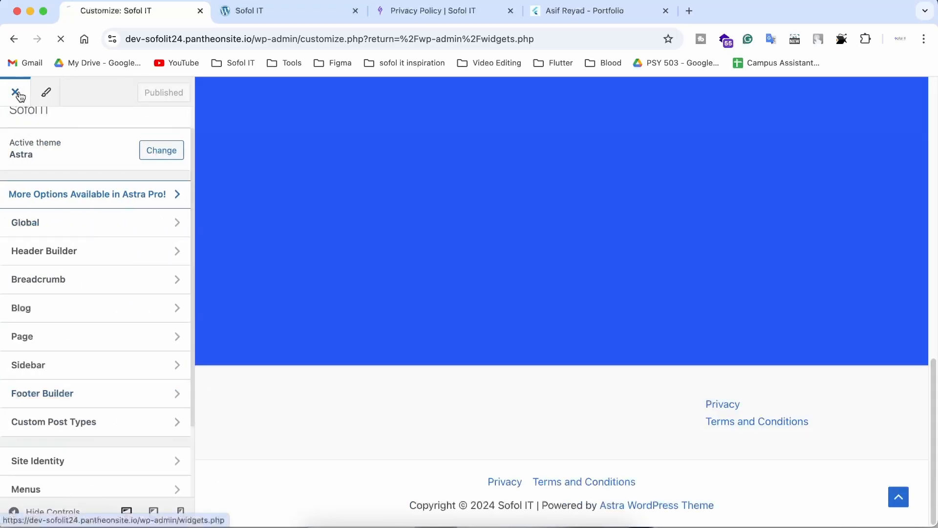
# Examine the navigation on the Privacy Policy reference page and the one-page portfolio site, including its About and Skills sections
pyautogui.click(424, 12)
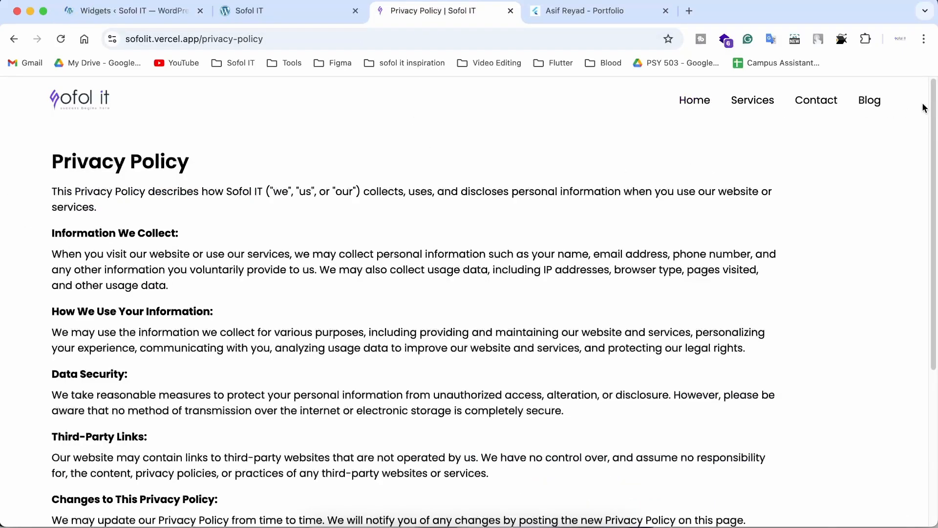
pyautogui.scroll(-5, 611, 259)
pyautogui.scroll(10, 537, 334)
pyautogui.click(585, 9)
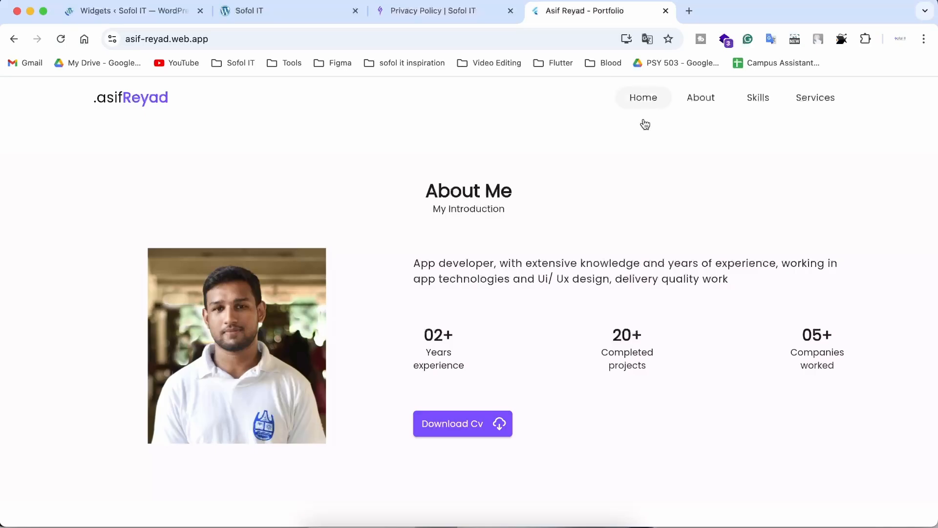
pyautogui.click(706, 101)
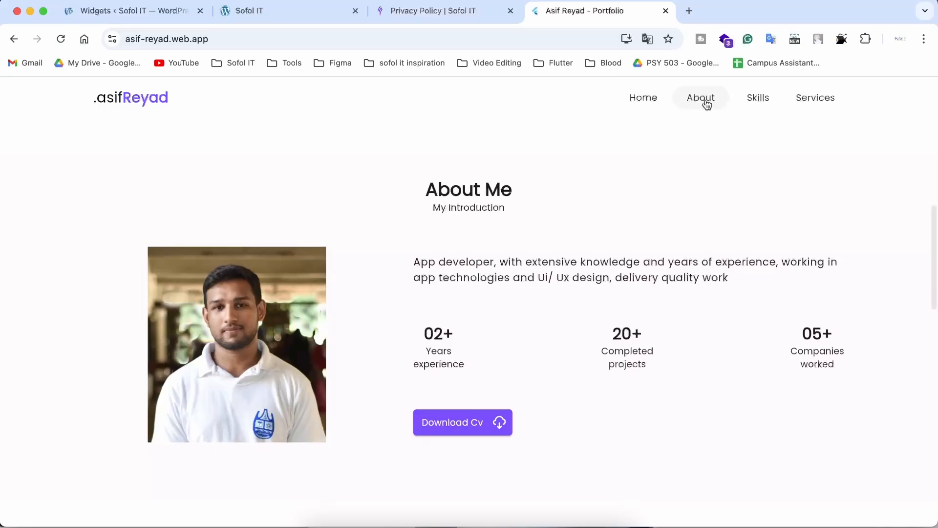
pyautogui.scroll(-5, 733, 101)
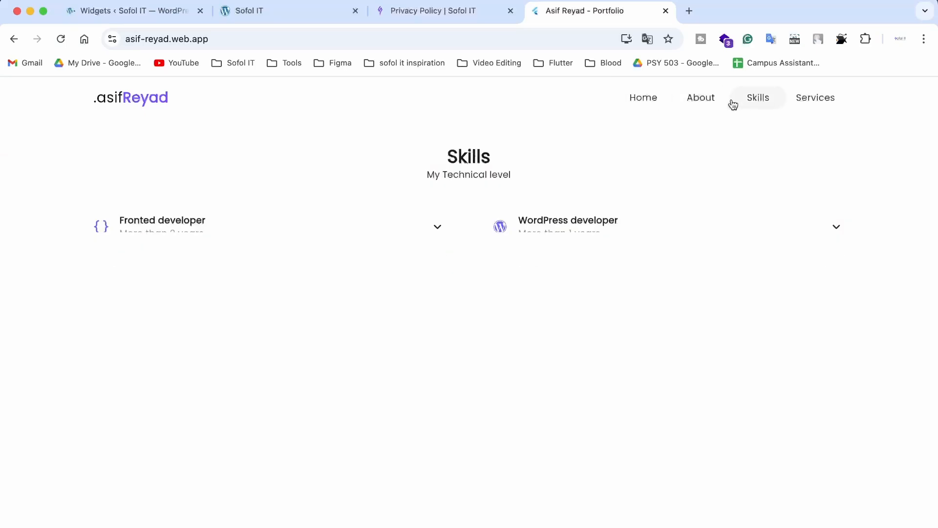